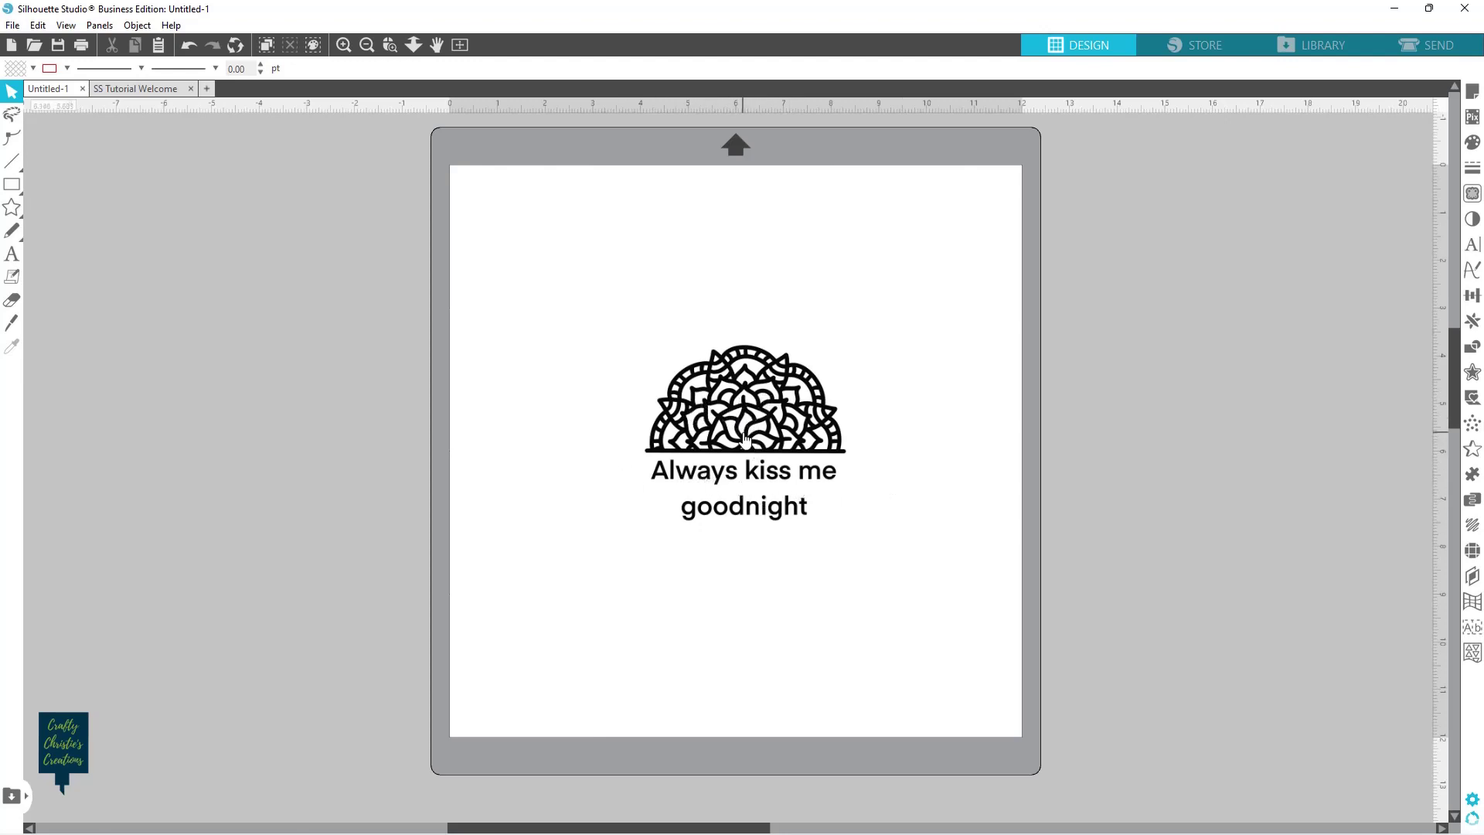
# Step: Move the mandala image off the cutting mat and shrink it proportionally to about 5.11 in wide by 3.95 in high
pyautogui.moveTo(746, 439); pyautogui.dragTo(1219, 425)
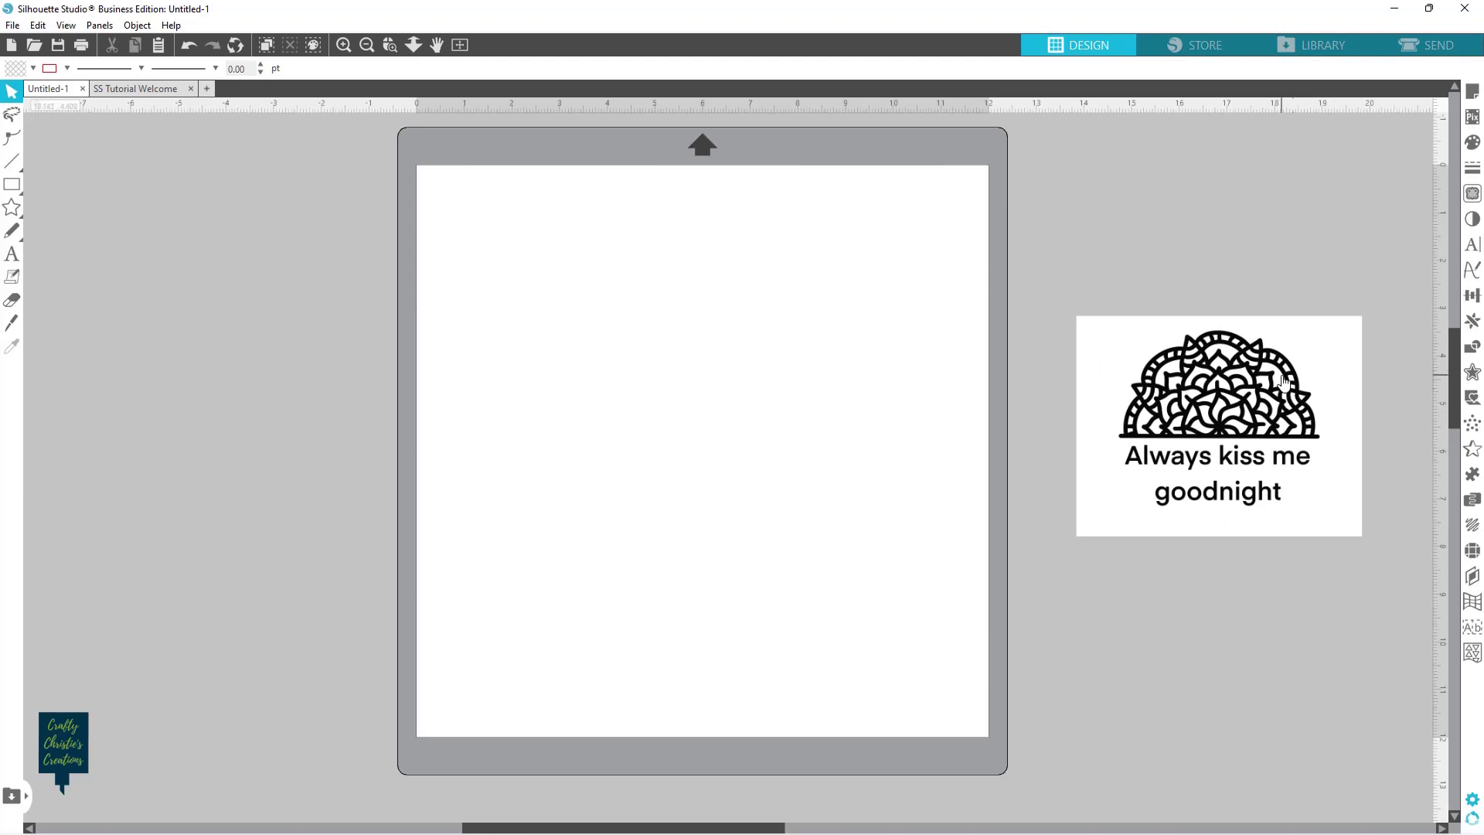
pyautogui.click(1210, 424)
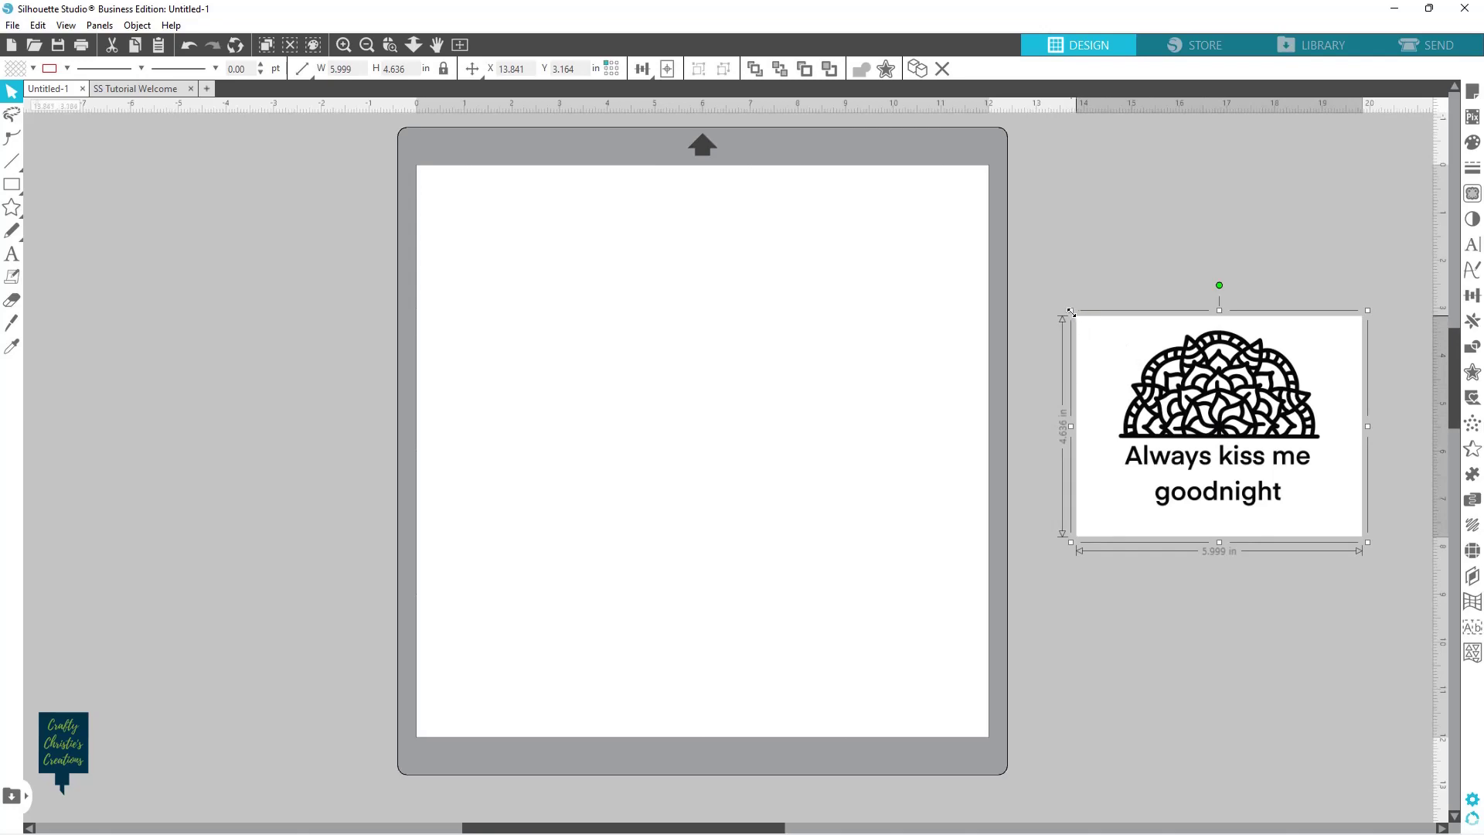
pyautogui.moveTo(1073, 312); pyautogui.dragTo(1205, 394)
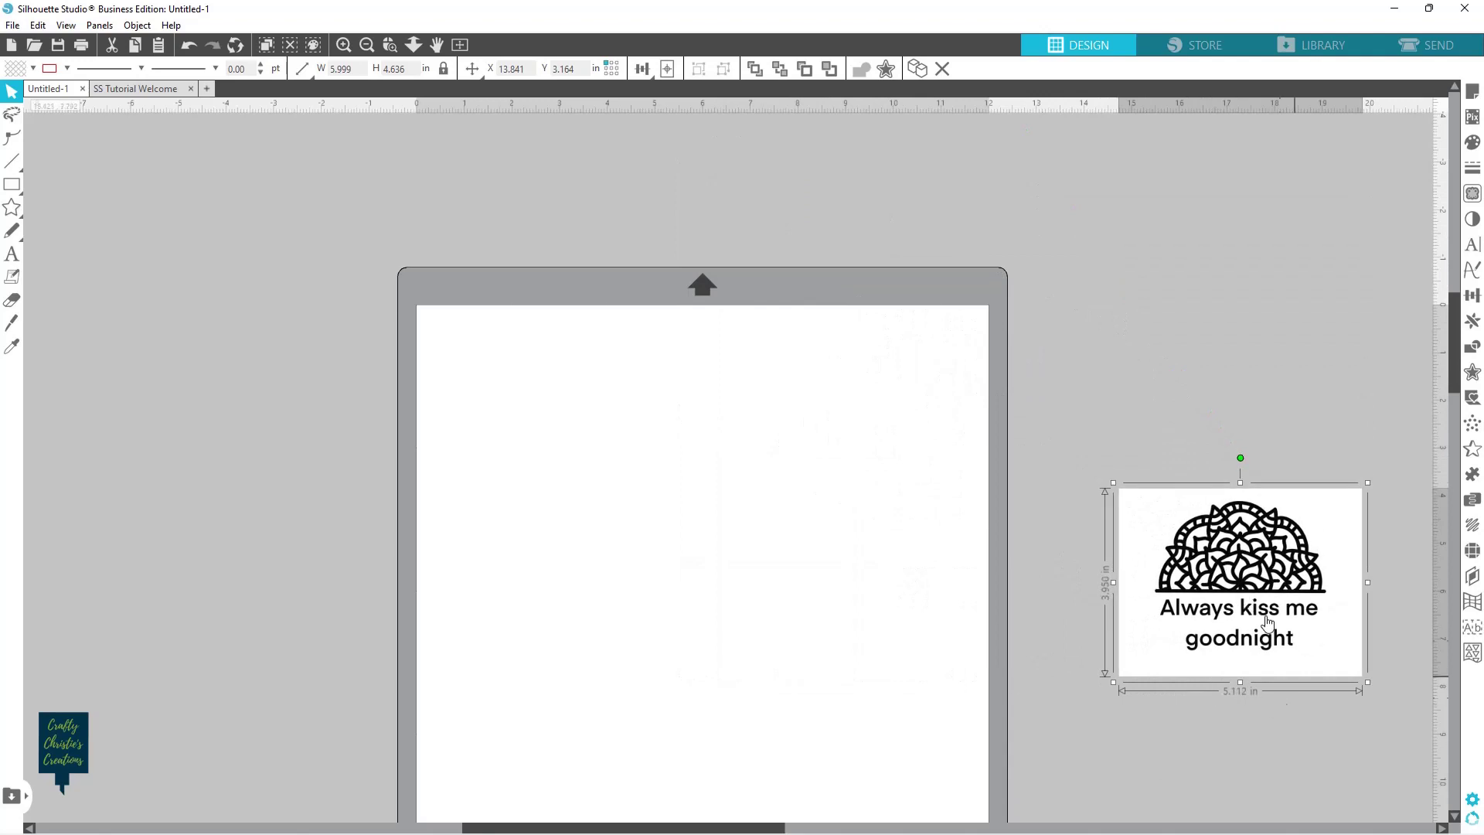
pyautogui.moveTo(1210, 606); pyautogui.dragTo(1124, 349)
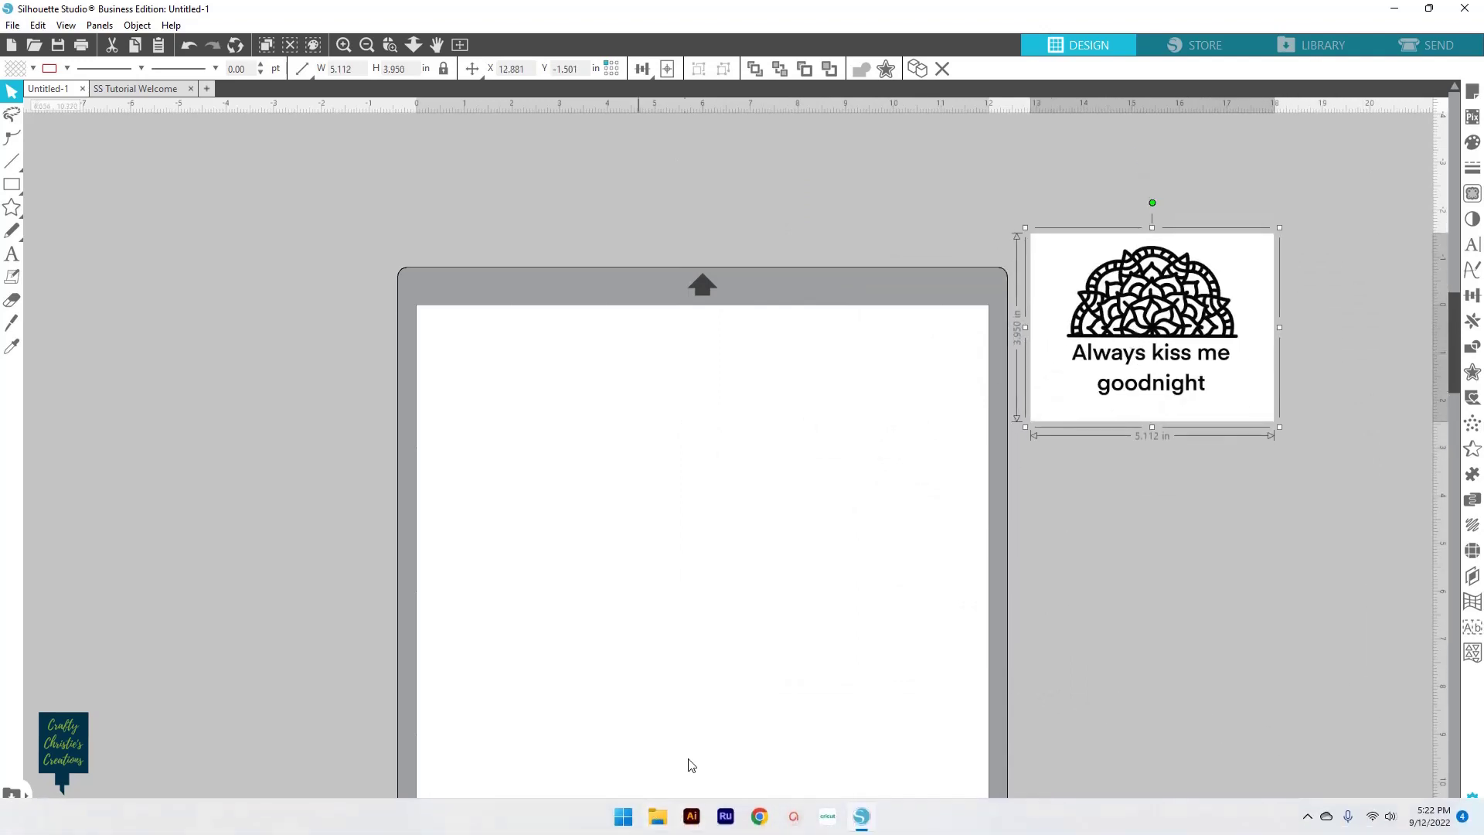
# Step: Move the mandala image farther away from the mat into the empty workspace beside it
pyautogui.moveTo(639, 830); pyautogui.dragTo(1066, 832)
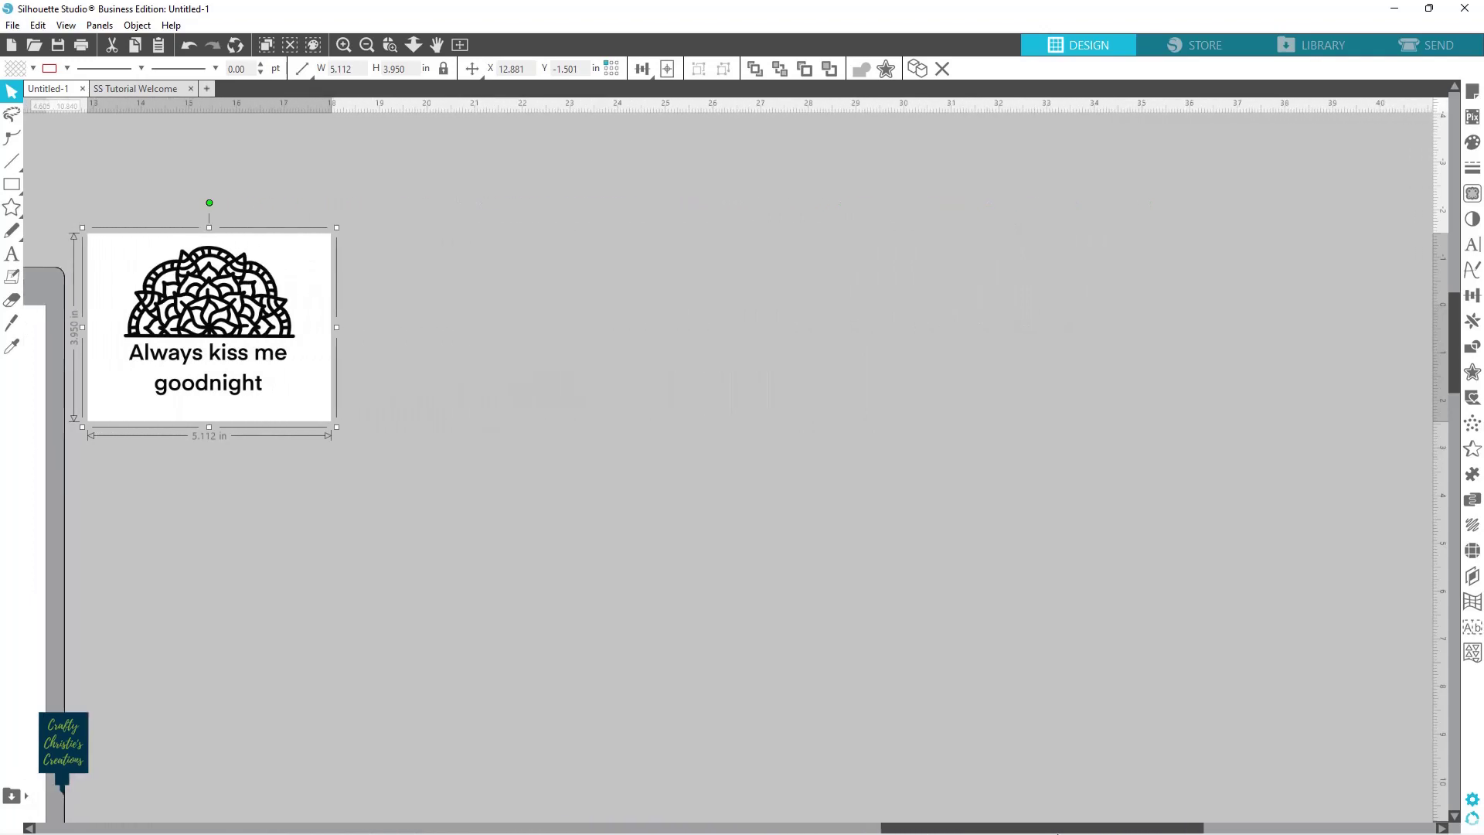
pyautogui.moveTo(510, 775); pyautogui.dragTo(662, 743)
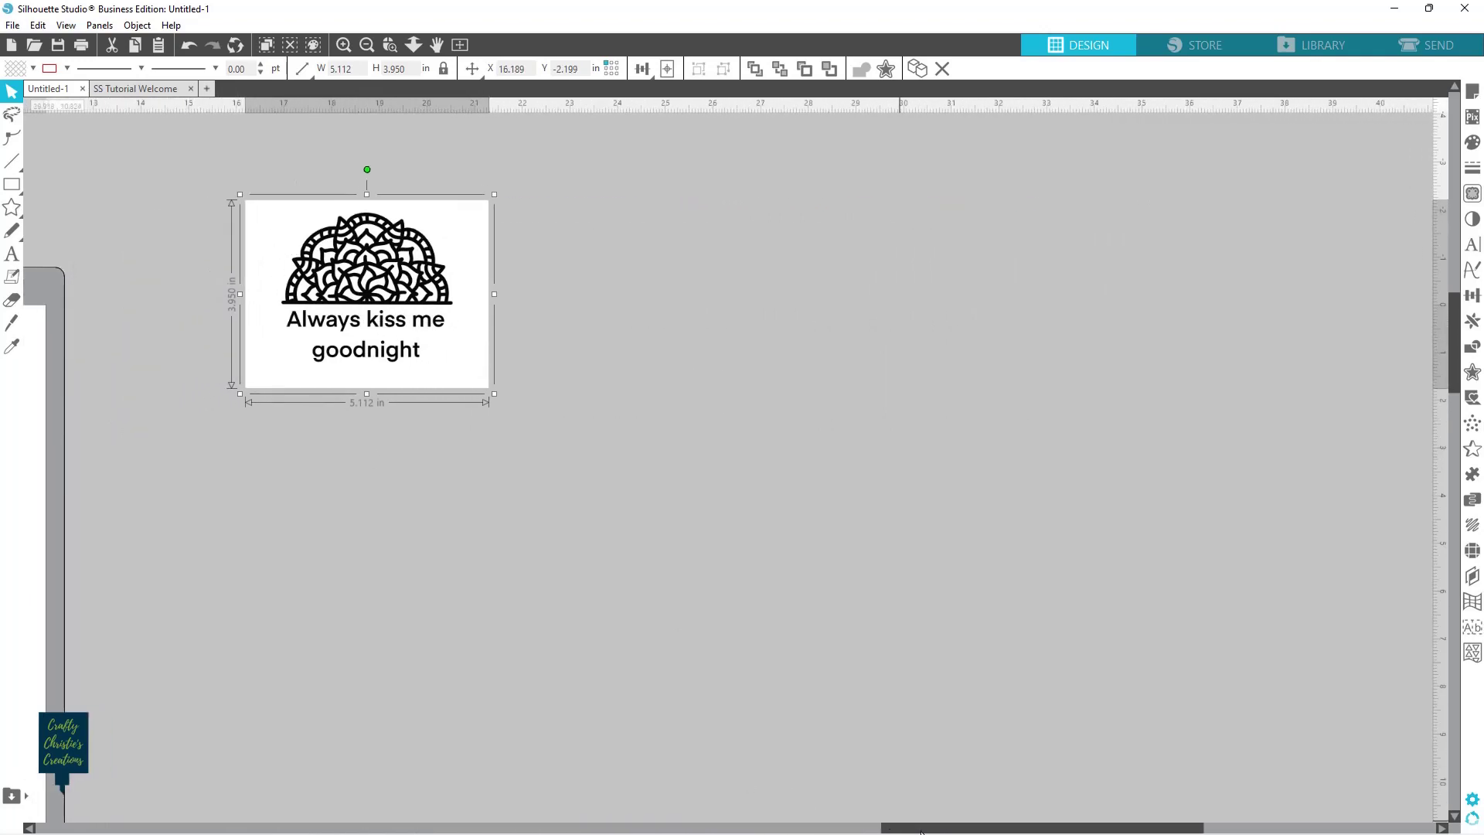
pyautogui.moveTo(888, 822); pyautogui.dragTo(910, 810)
pyautogui.moveTo(262, 291); pyautogui.dragTo(263, 246)
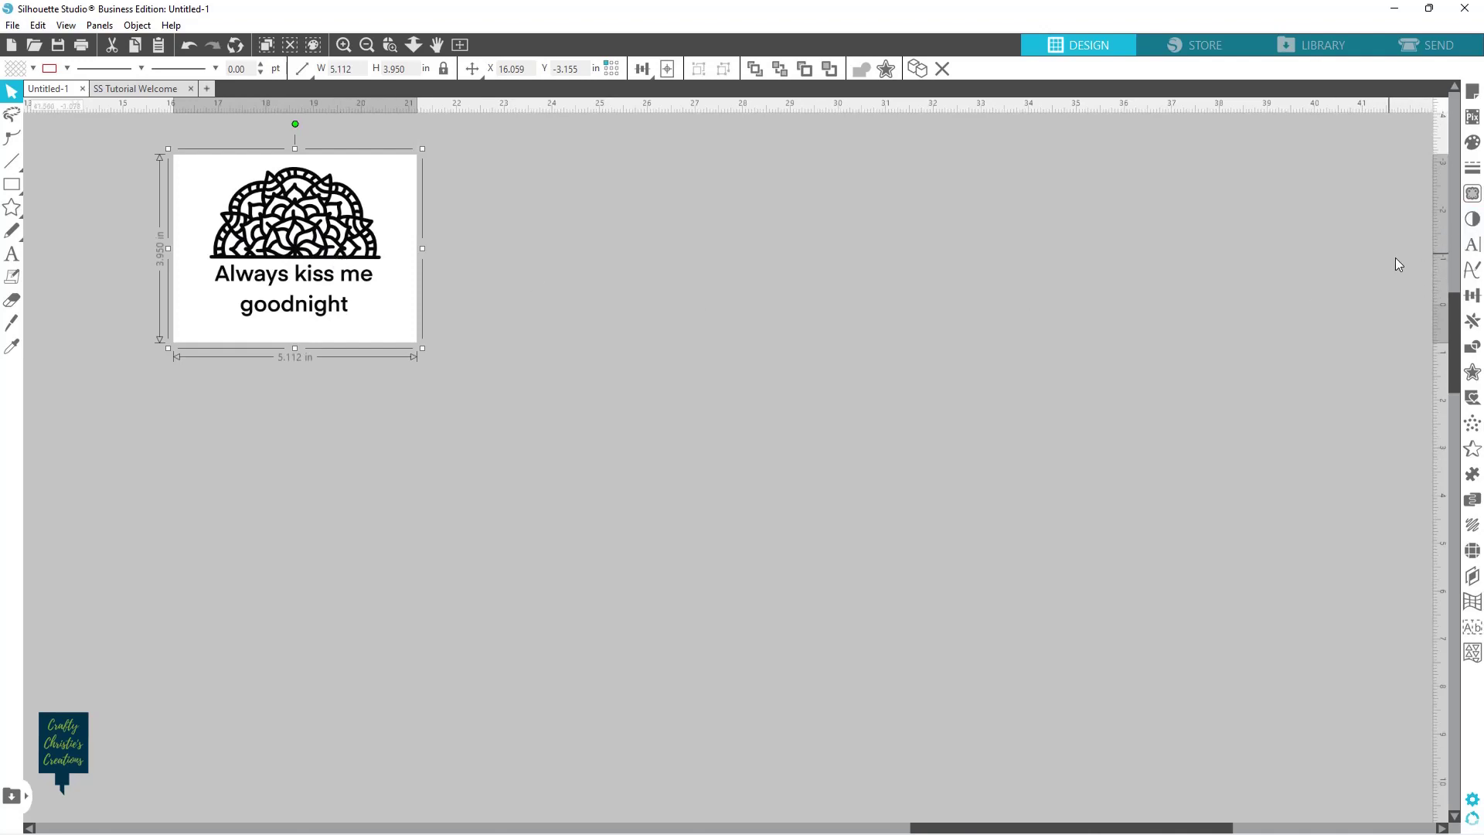
# Step: Replicate the mandala image downward into a column of four copies
pyautogui.click(1474, 321)
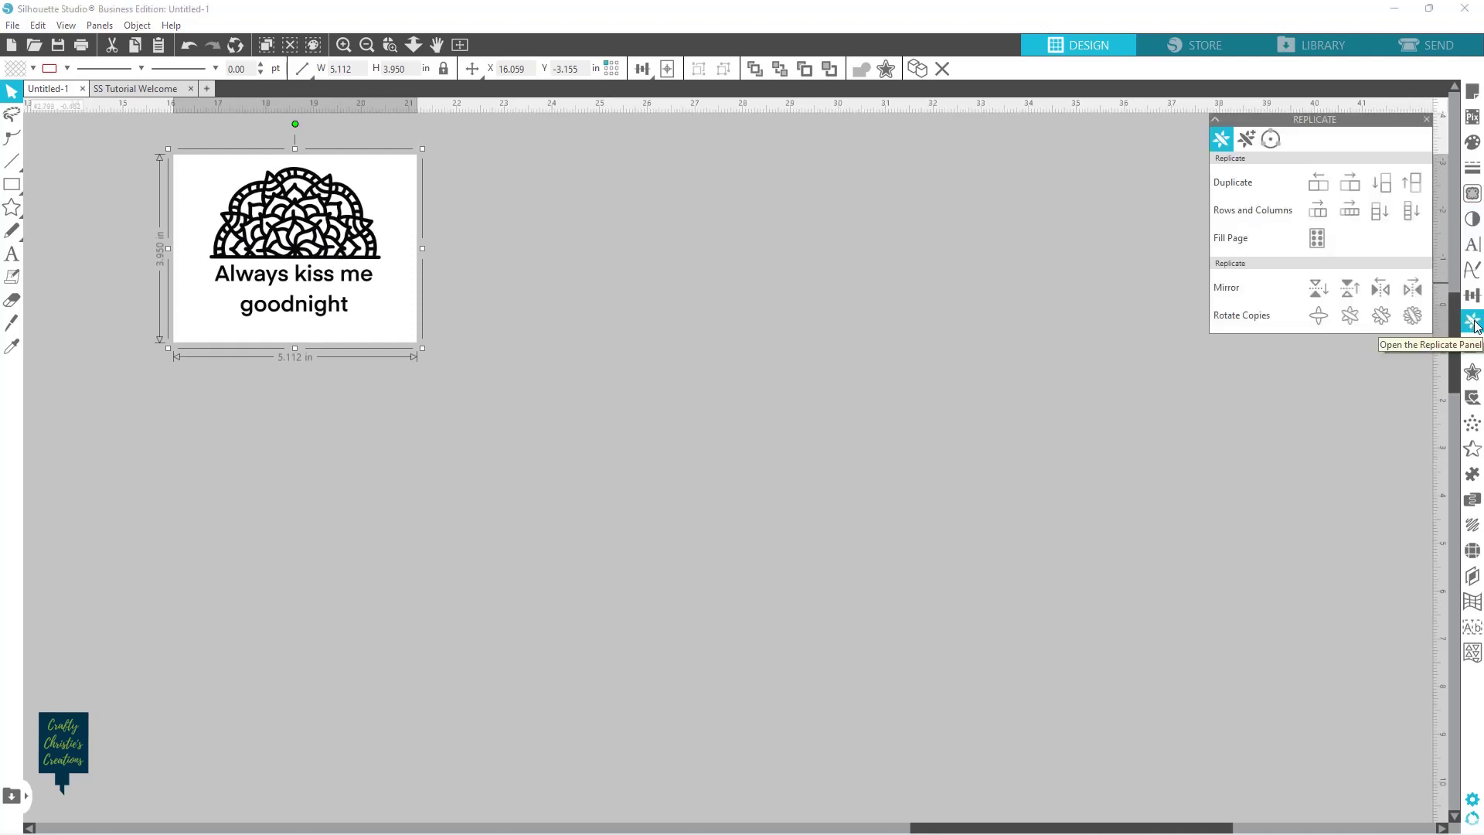
pyautogui.click(1412, 216)
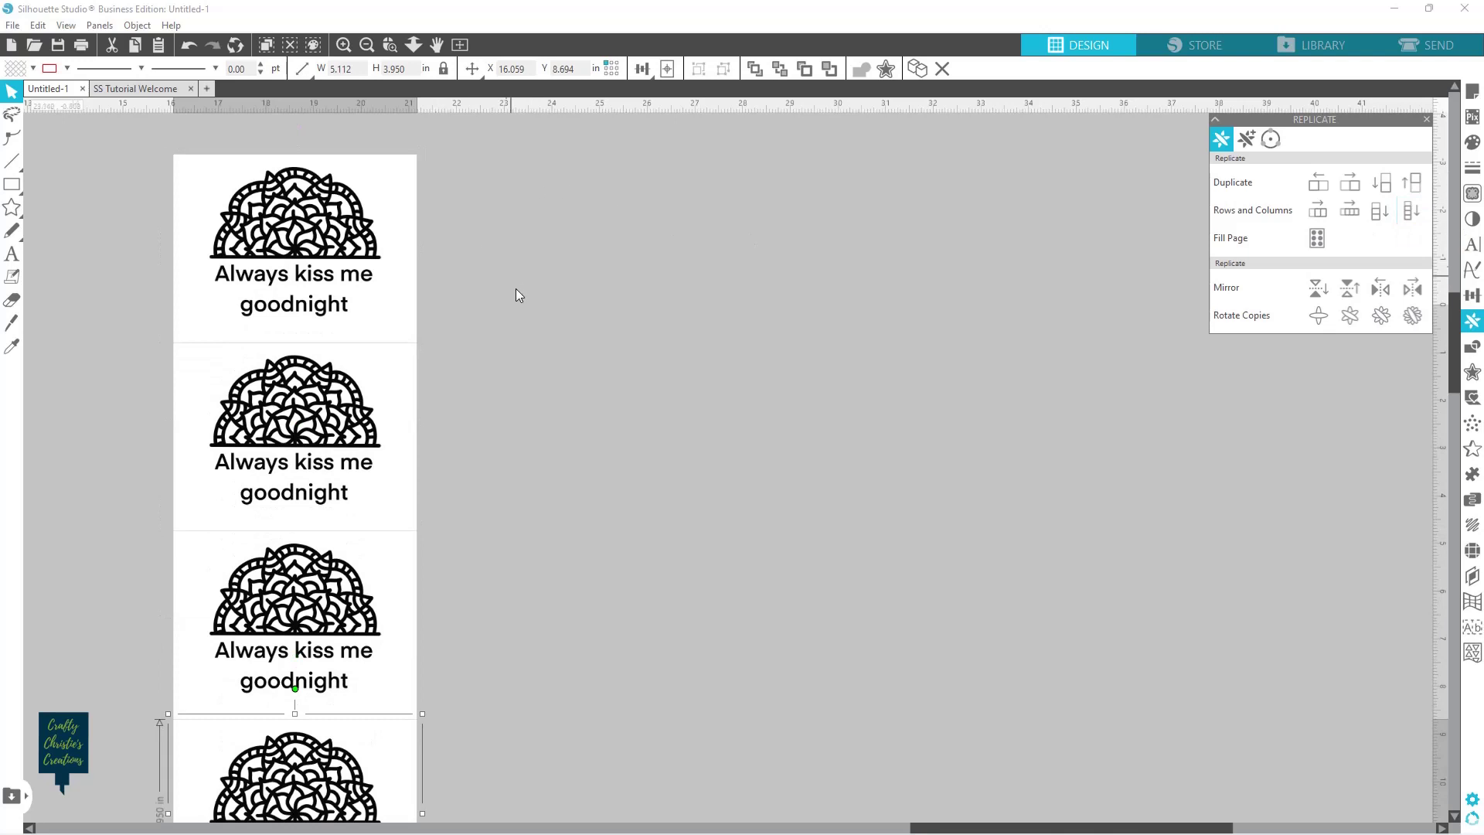
pyautogui.scroll(-2, 516, 289)
pyautogui.scroll(-1, 487, 788)
pyautogui.scroll(3, 484, 699)
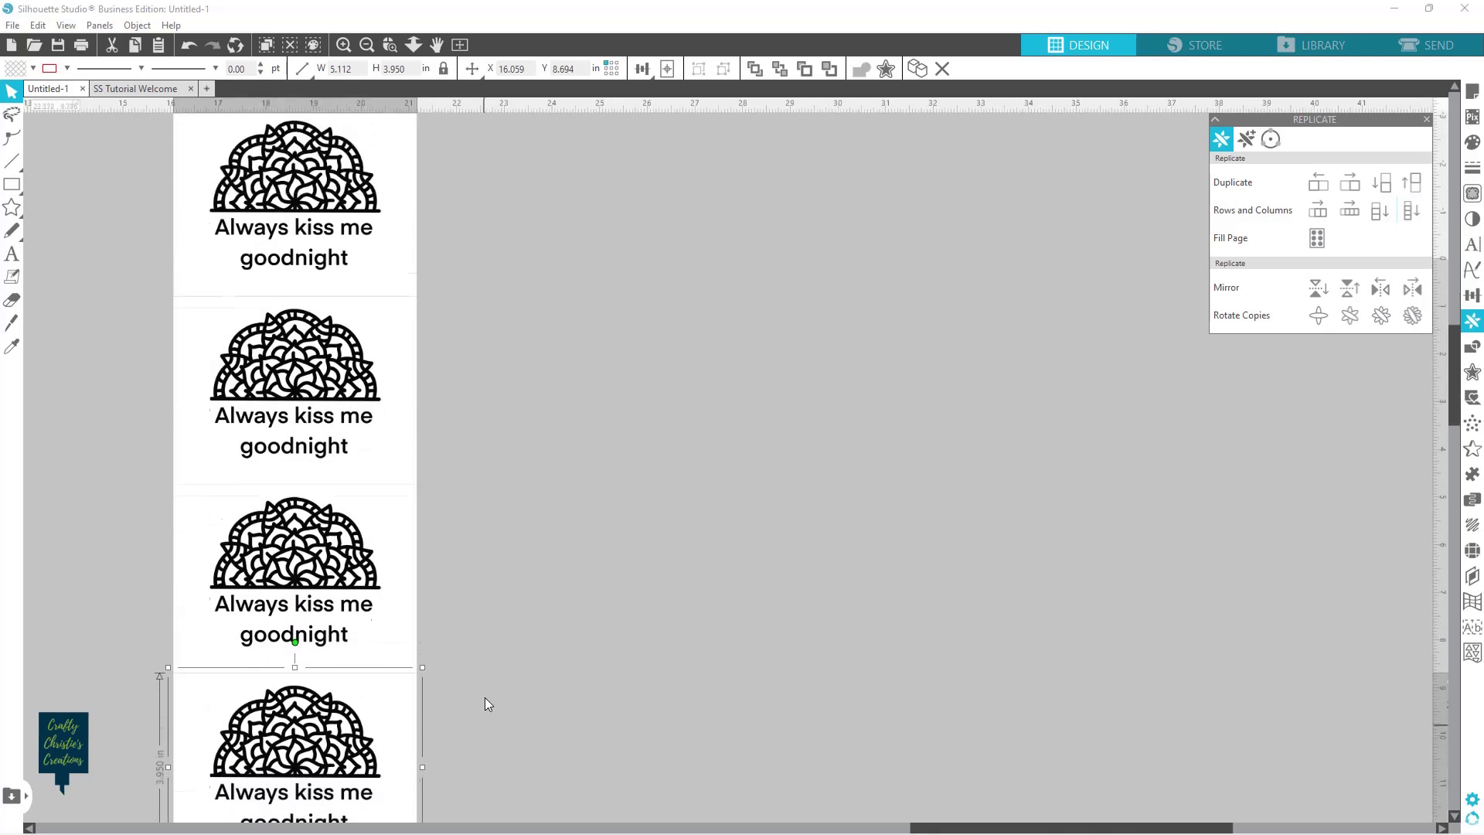
pyautogui.scroll(-3, 518, 502)
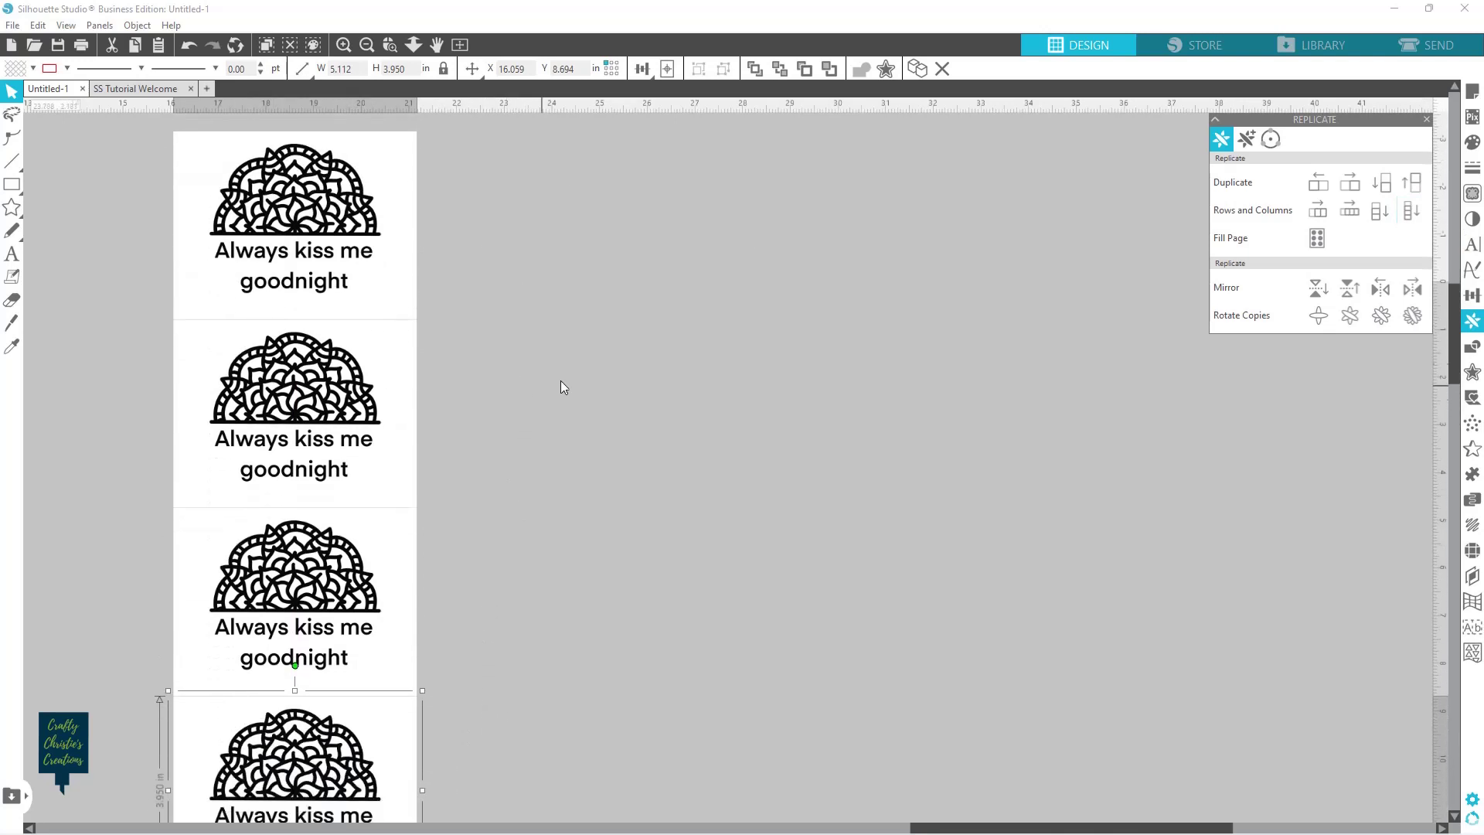
pyautogui.click(1422, 119)
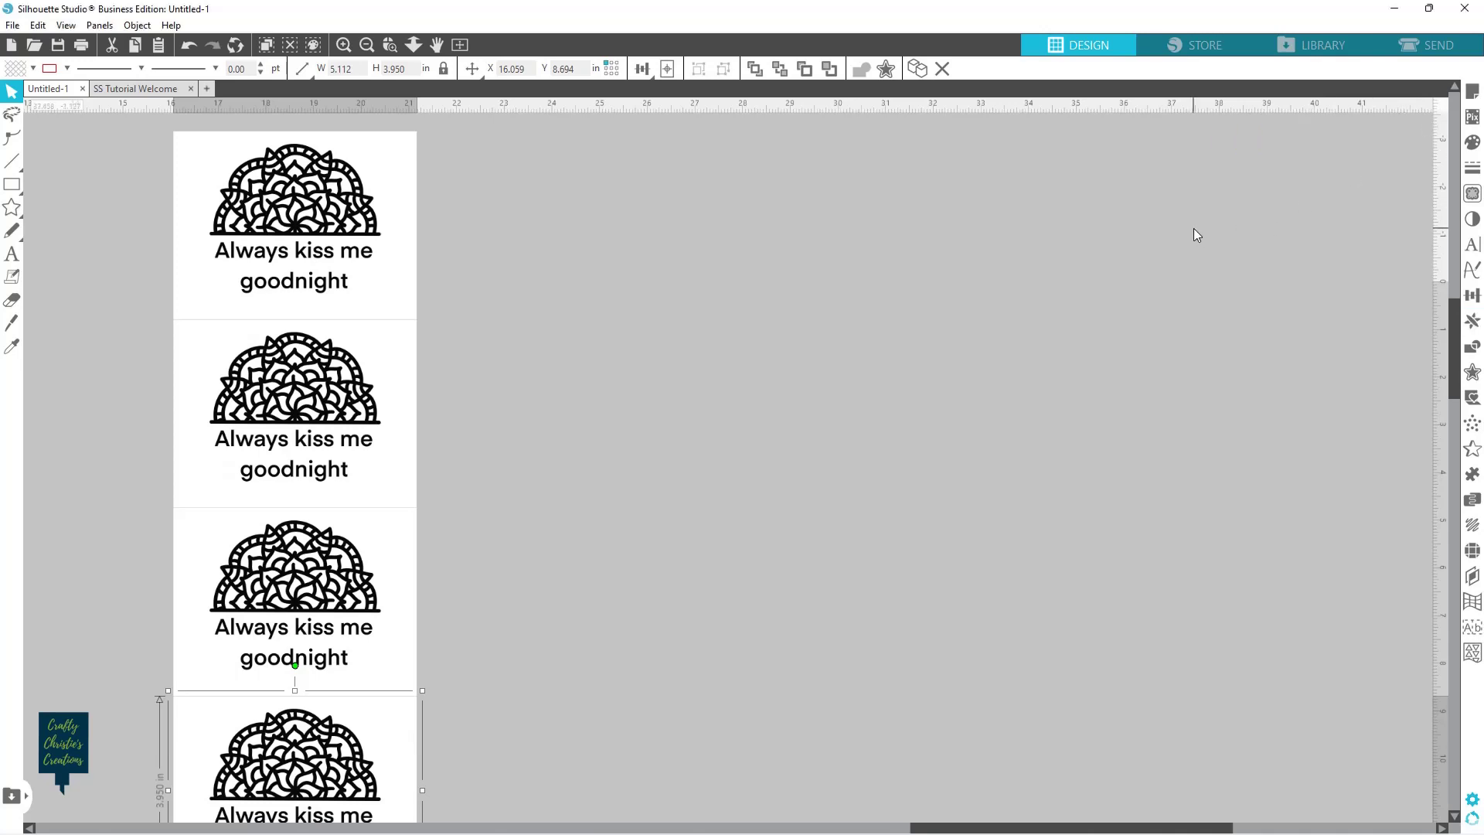
# Step: Define a trace area around only the mandala in the topmost image, excluding the text
pyautogui.click(1475, 196)
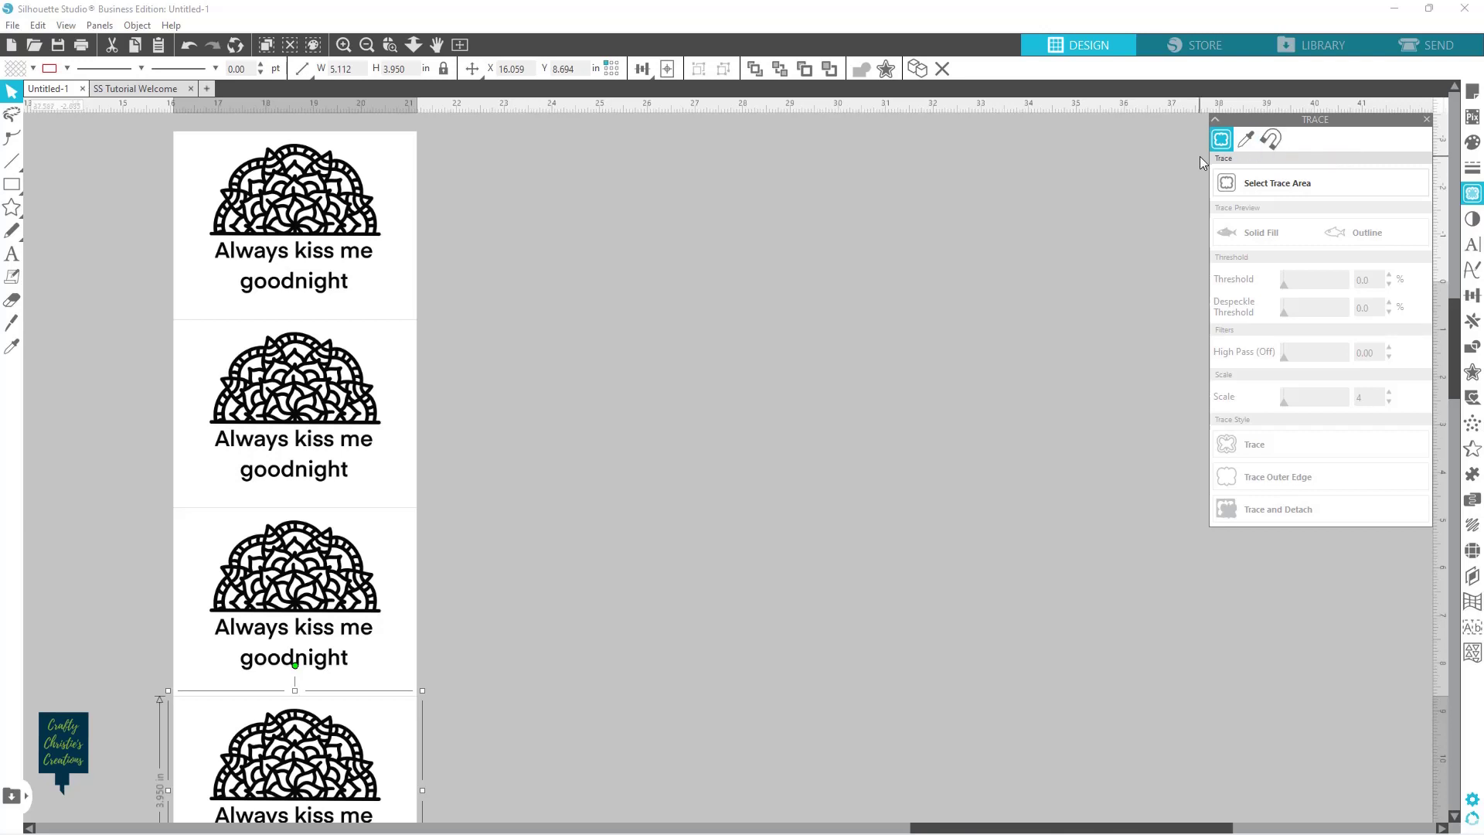
pyautogui.click(1249, 184)
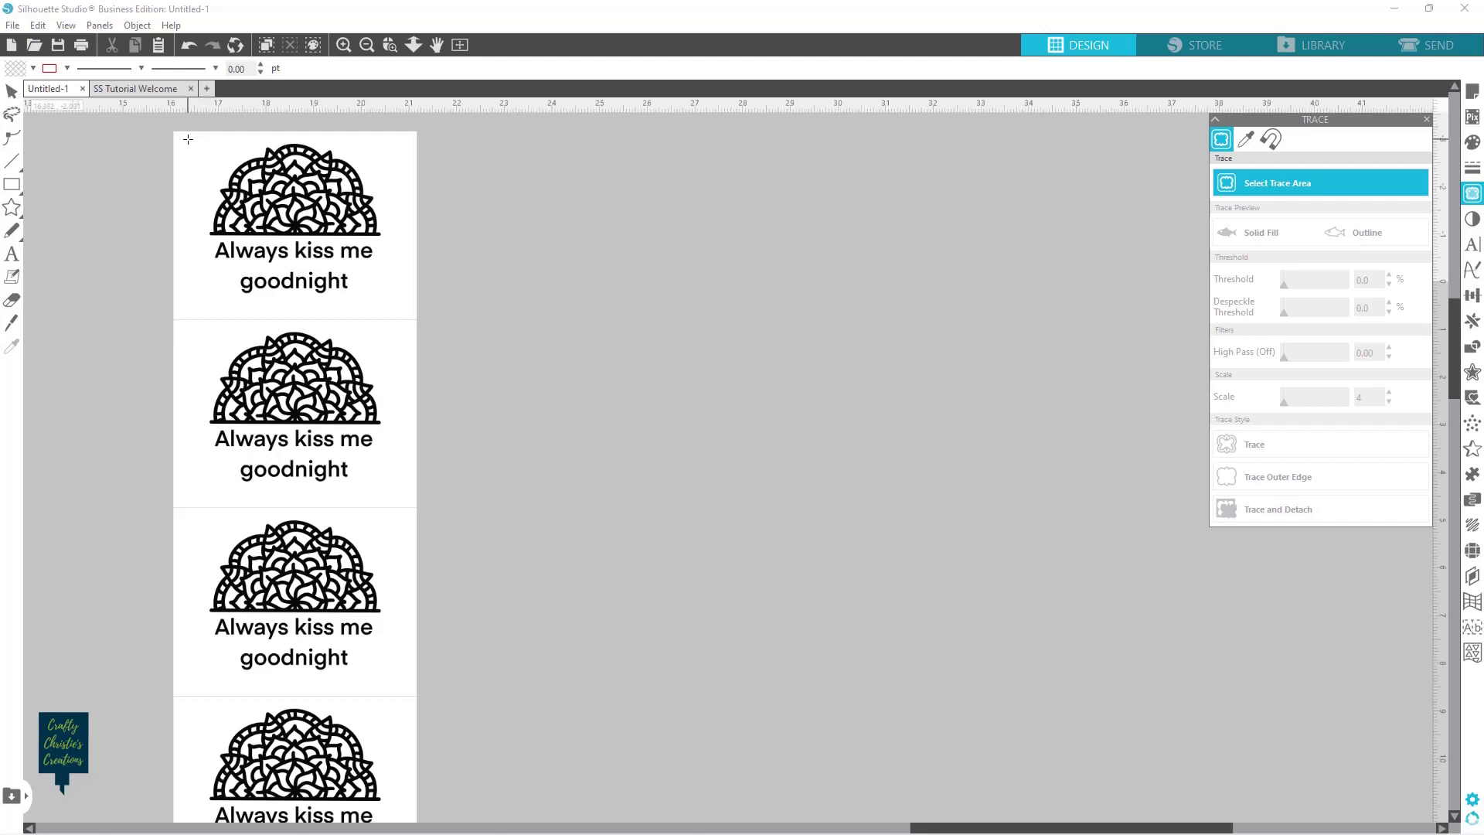
pyautogui.moveTo(187, 139)
pyautogui.mouseDown()
pyautogui.moveTo(415, 169)
pyautogui.moveTo(408, 245)
pyautogui.mouseUp()
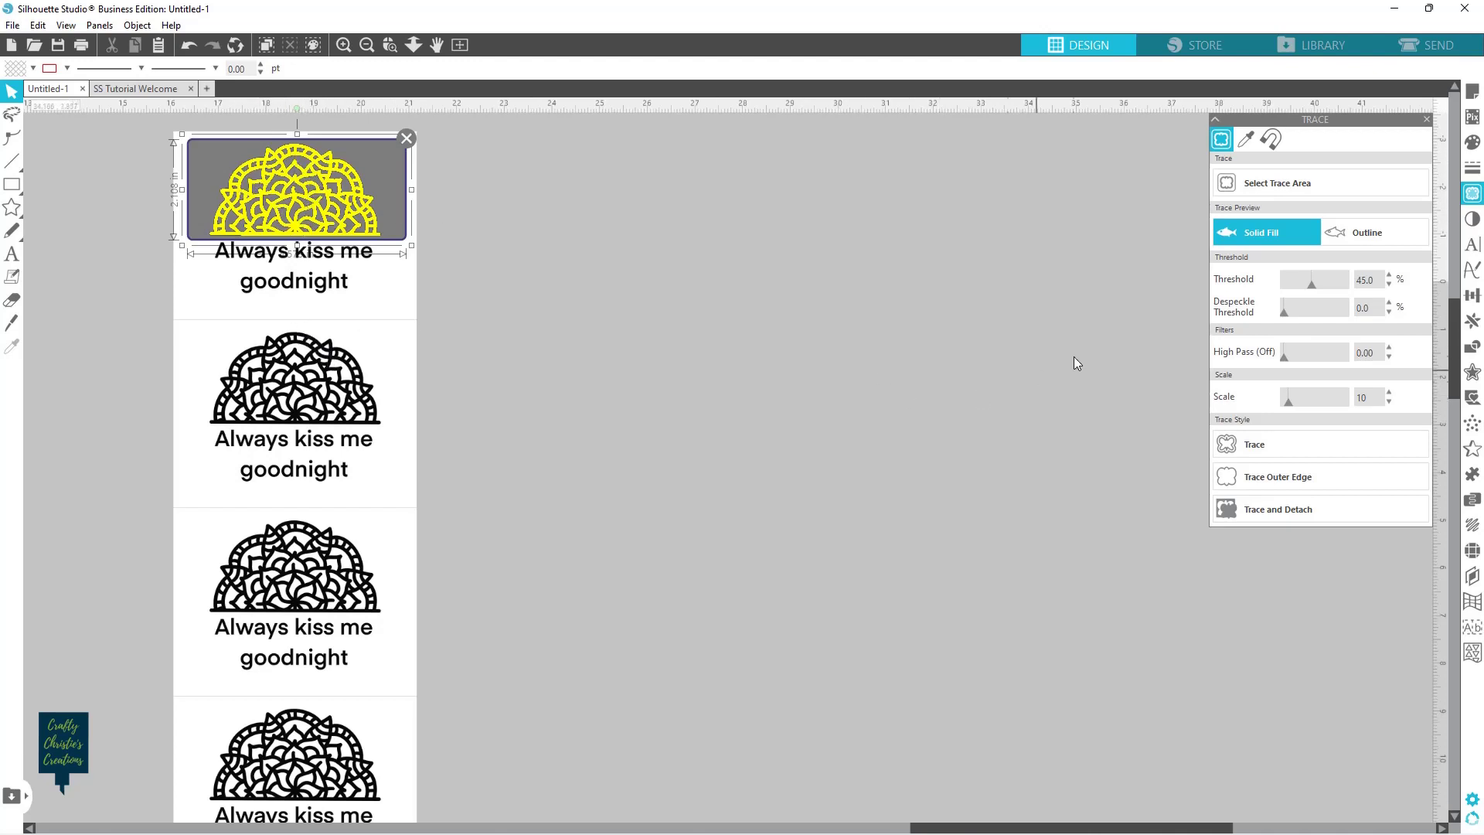
# Step: Test the trace preview with threshold at 100% and 7% and a raised despeckle, ending at 56% threshold and 0% despeckle
pyautogui.click(1314, 289)
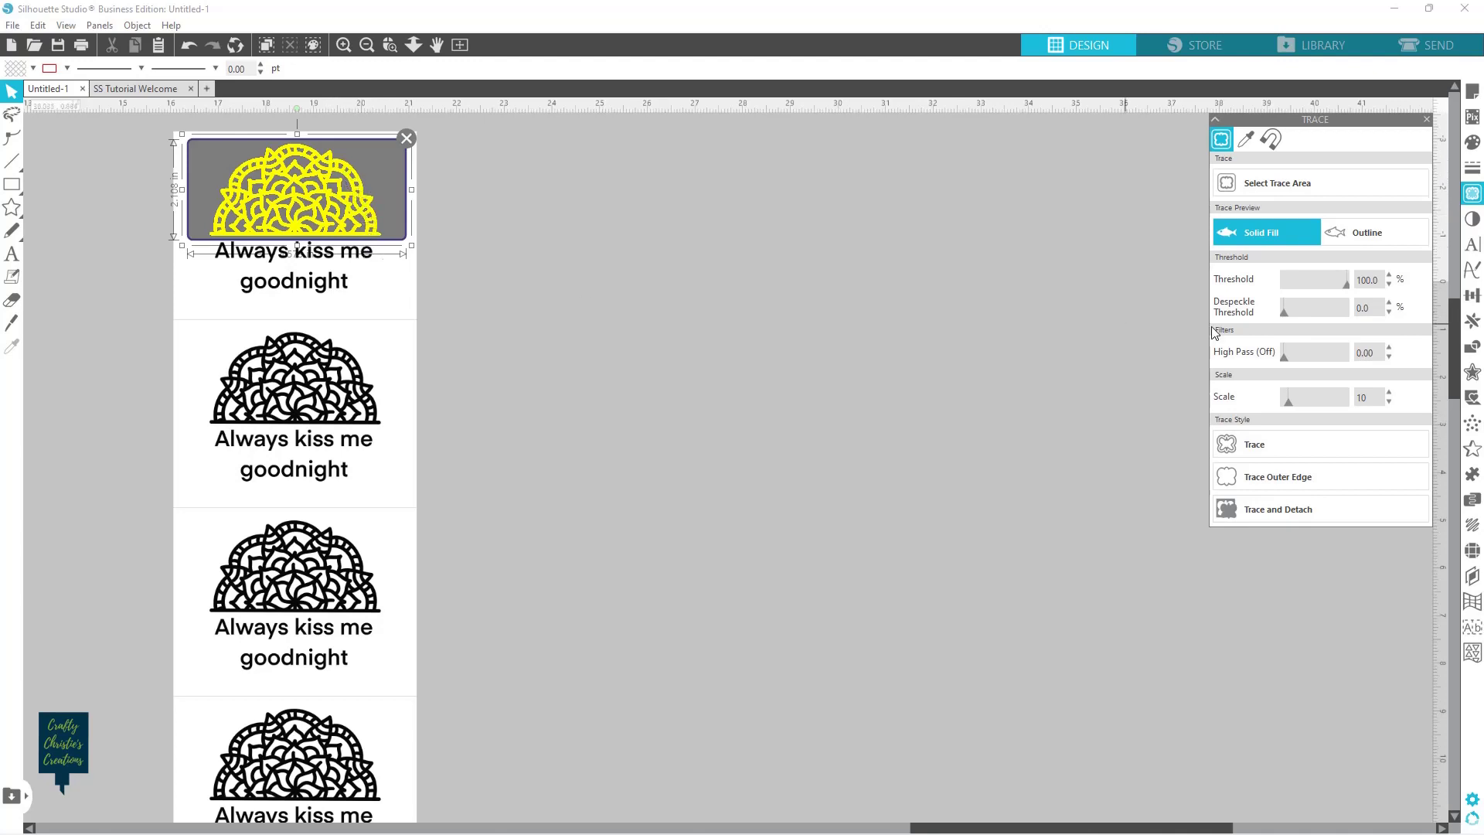
pyautogui.moveTo(1347, 286); pyautogui.dragTo(1287, 283)
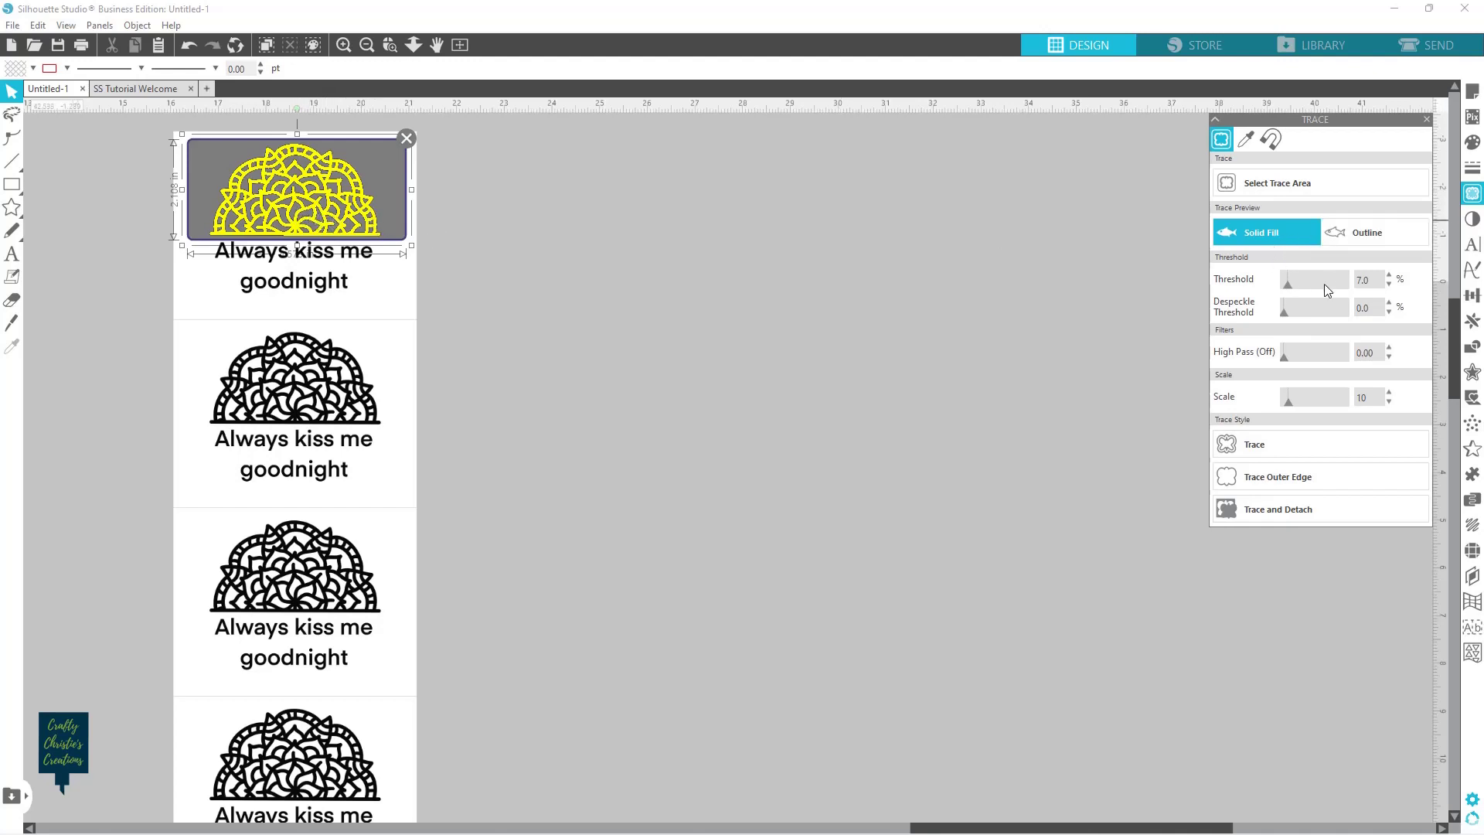
pyautogui.click(1351, 282)
pyautogui.press('Return')
pyautogui.moveTo(1283, 313); pyautogui.dragTo(1309, 314)
pyautogui.moveTo(1347, 312)
pyautogui.mouseDown()
pyautogui.moveTo(1270, 313)
pyautogui.moveTo(1374, 308)
pyautogui.mouseUp()
pyautogui.moveTo(1348, 313)
pyautogui.mouseDown()
pyautogui.moveTo(1266, 320)
pyautogui.moveTo(1320, 290)
pyautogui.mouseUp()
# Step: Try the High Pass filter at 25 on the trace preview and return it to 0
pyautogui.moveTo(1287, 359); pyautogui.dragTo(1348, 365)
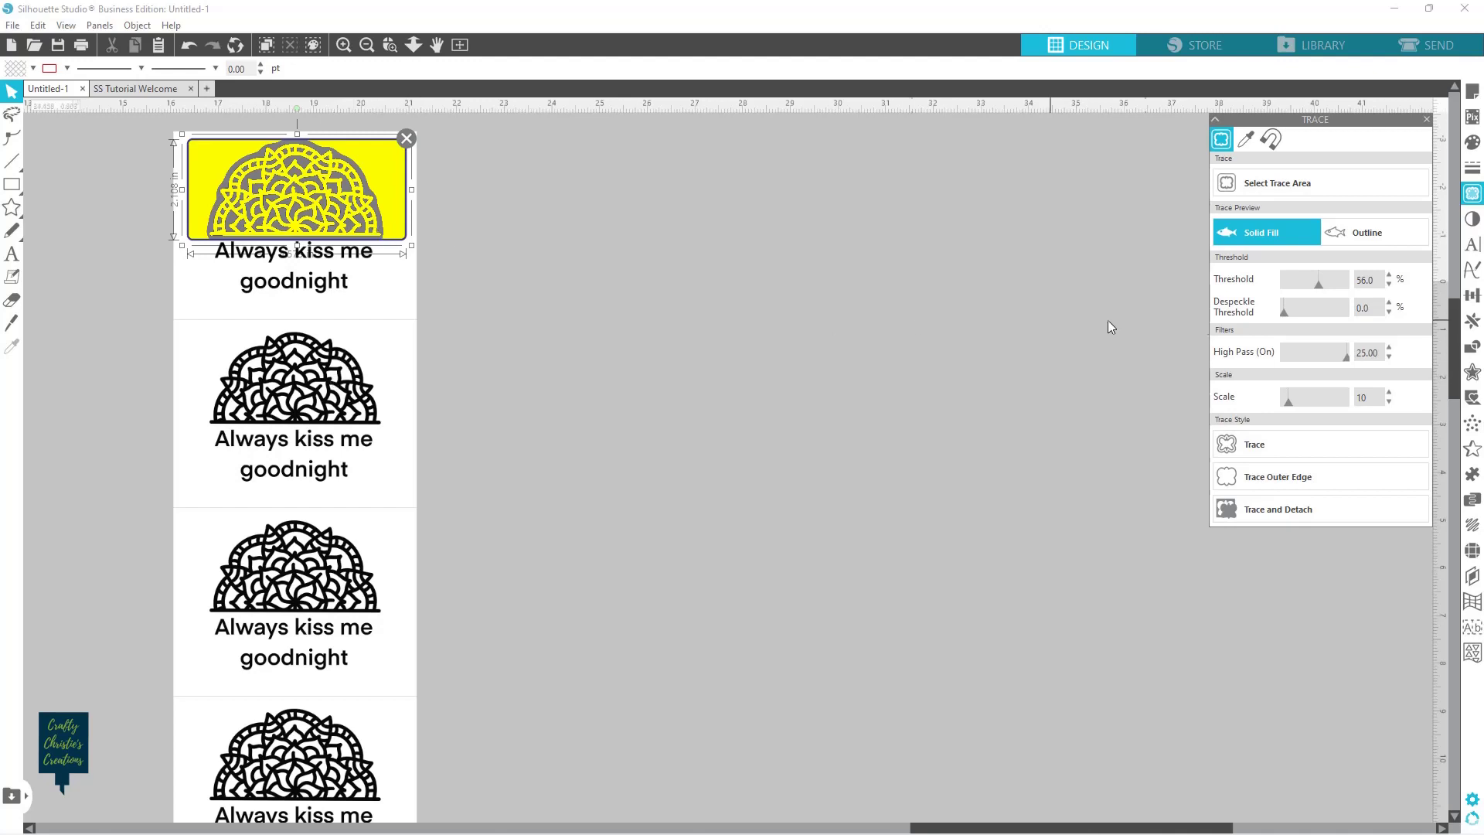
pyautogui.moveTo(1348, 359); pyautogui.dragTo(1262, 360)
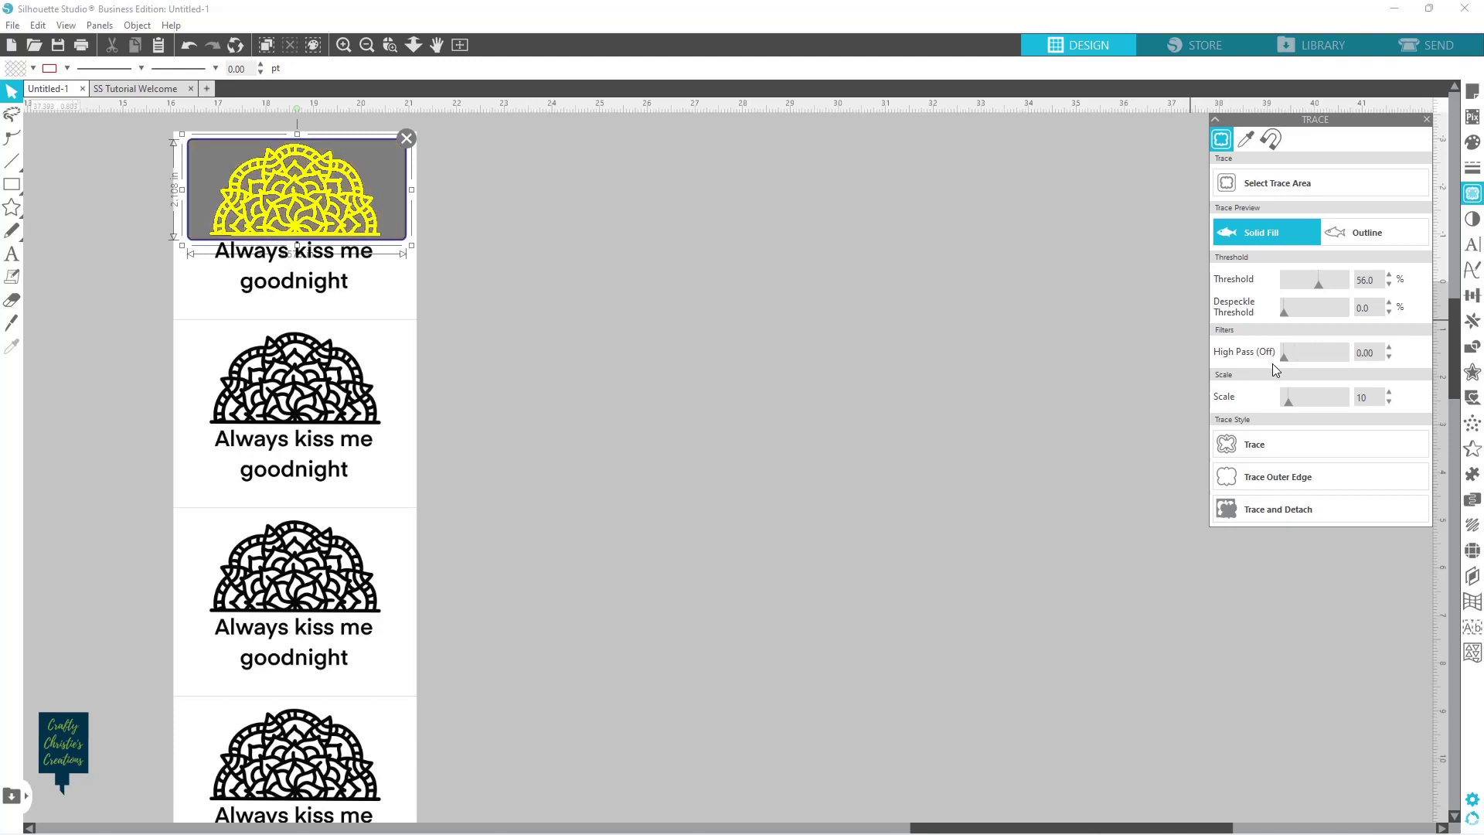
pyautogui.moveTo(1272, 363)
pyautogui.mouseDown()
pyautogui.moveTo(1355, 368)
pyautogui.moveTo(1258, 367)
pyautogui.mouseUp()
# Step: Try the trace scale at 75, set it to 4, and trace the topmost mandala
pyautogui.moveTo(1291, 405); pyautogui.dragTo(1352, 402)
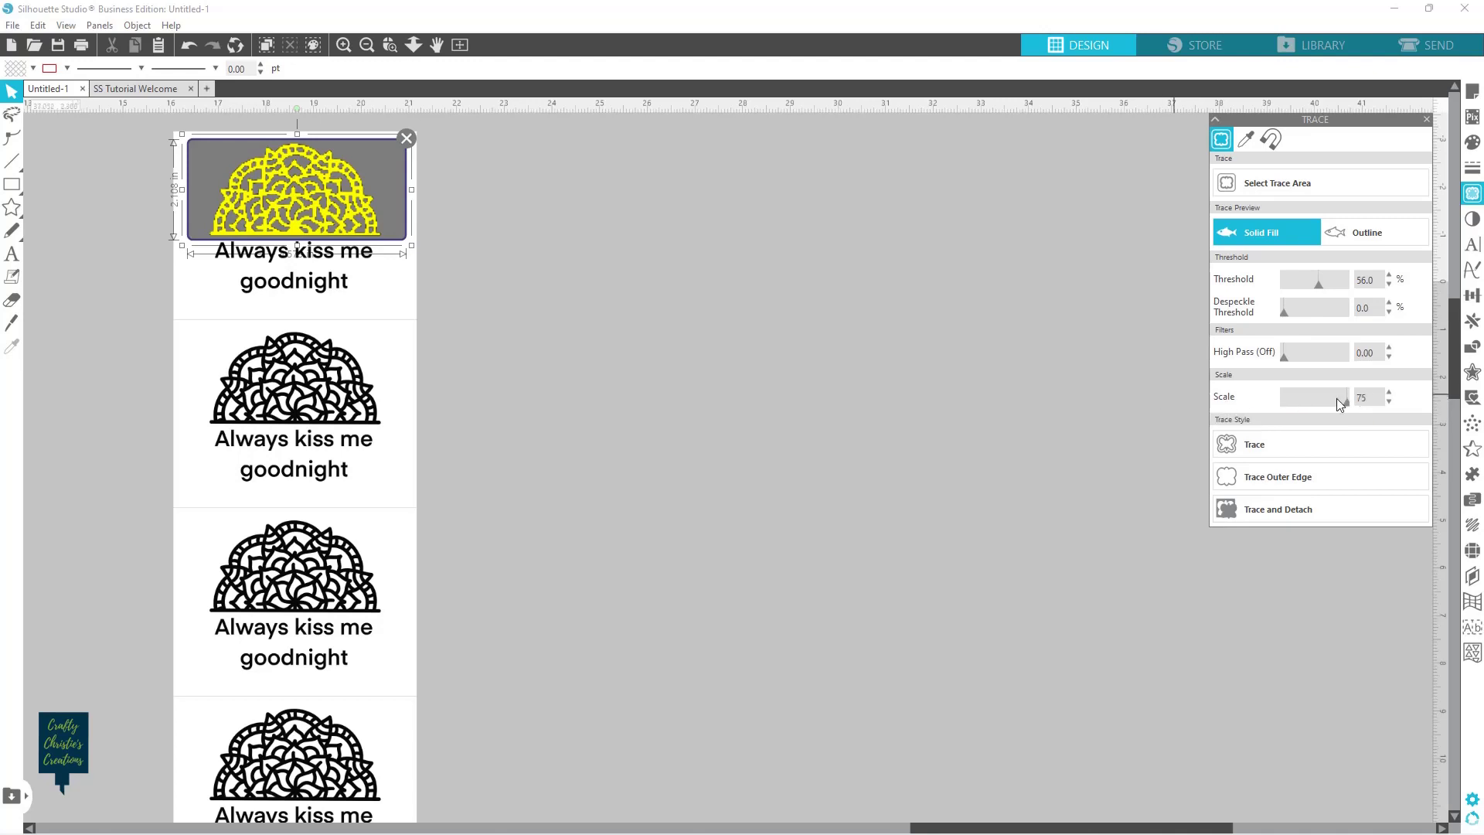
pyautogui.moveTo(1348, 402); pyautogui.dragTo(1251, 408)
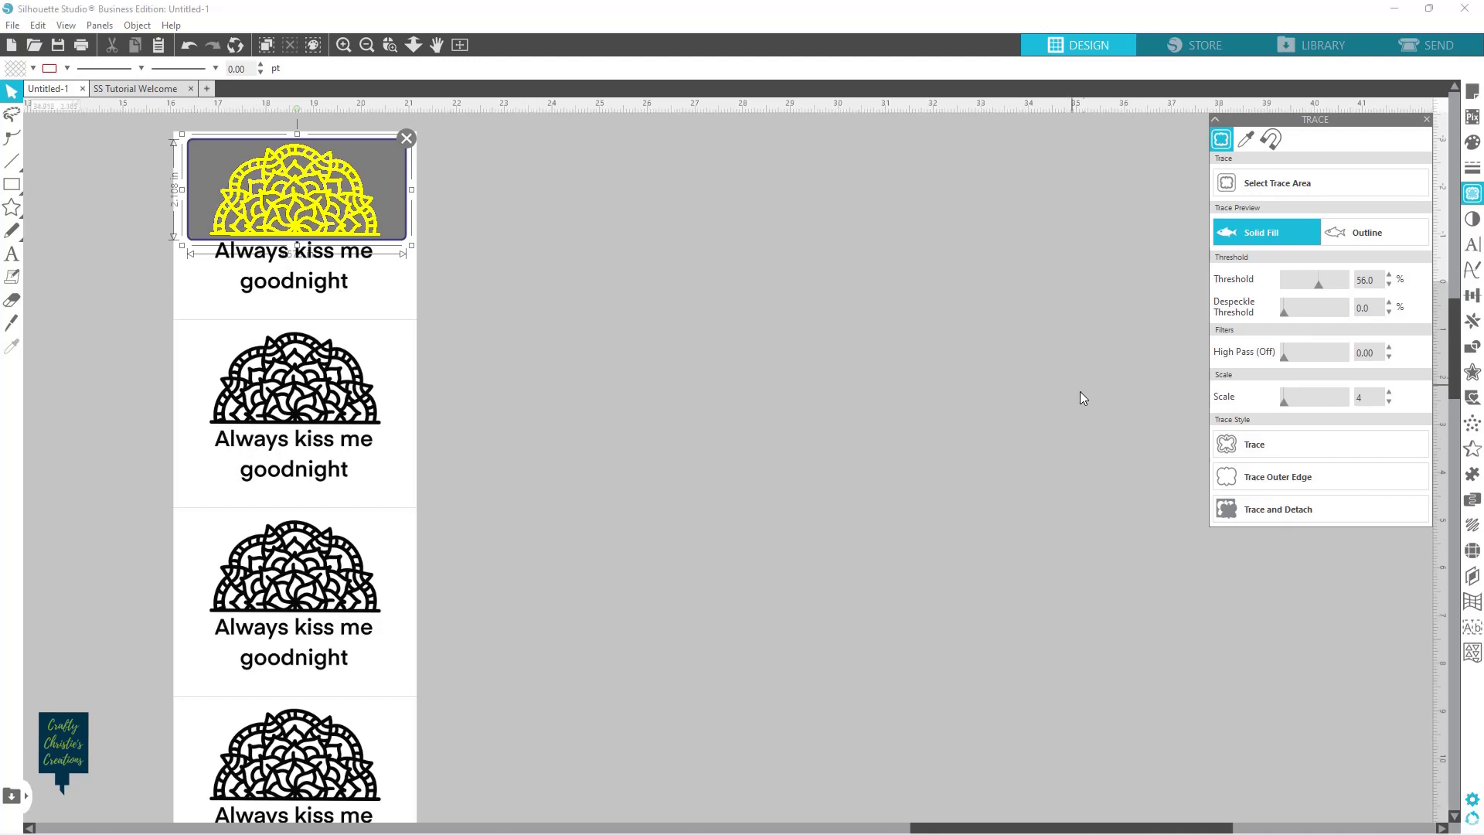
pyautogui.click(1265, 446)
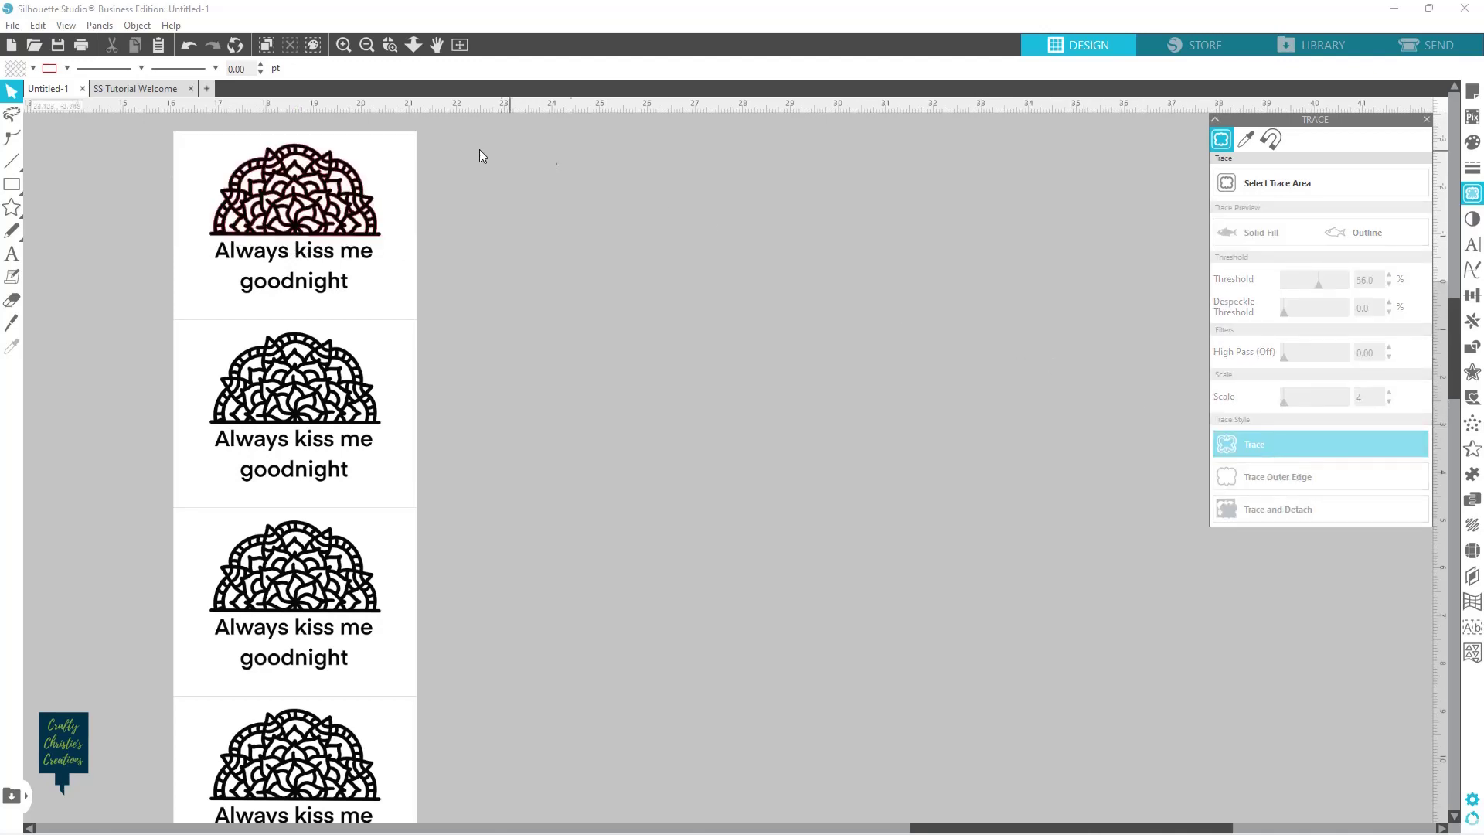
# Step: Move the topmost source image off its traced outline and place it in the empty space beside the column
pyautogui.click(327, 166)
pyautogui.moveTo(327, 166)
pyautogui.mouseDown()
pyautogui.moveTo(367, 177)
pyautogui.moveTo(130, 174)
pyautogui.mouseUp()
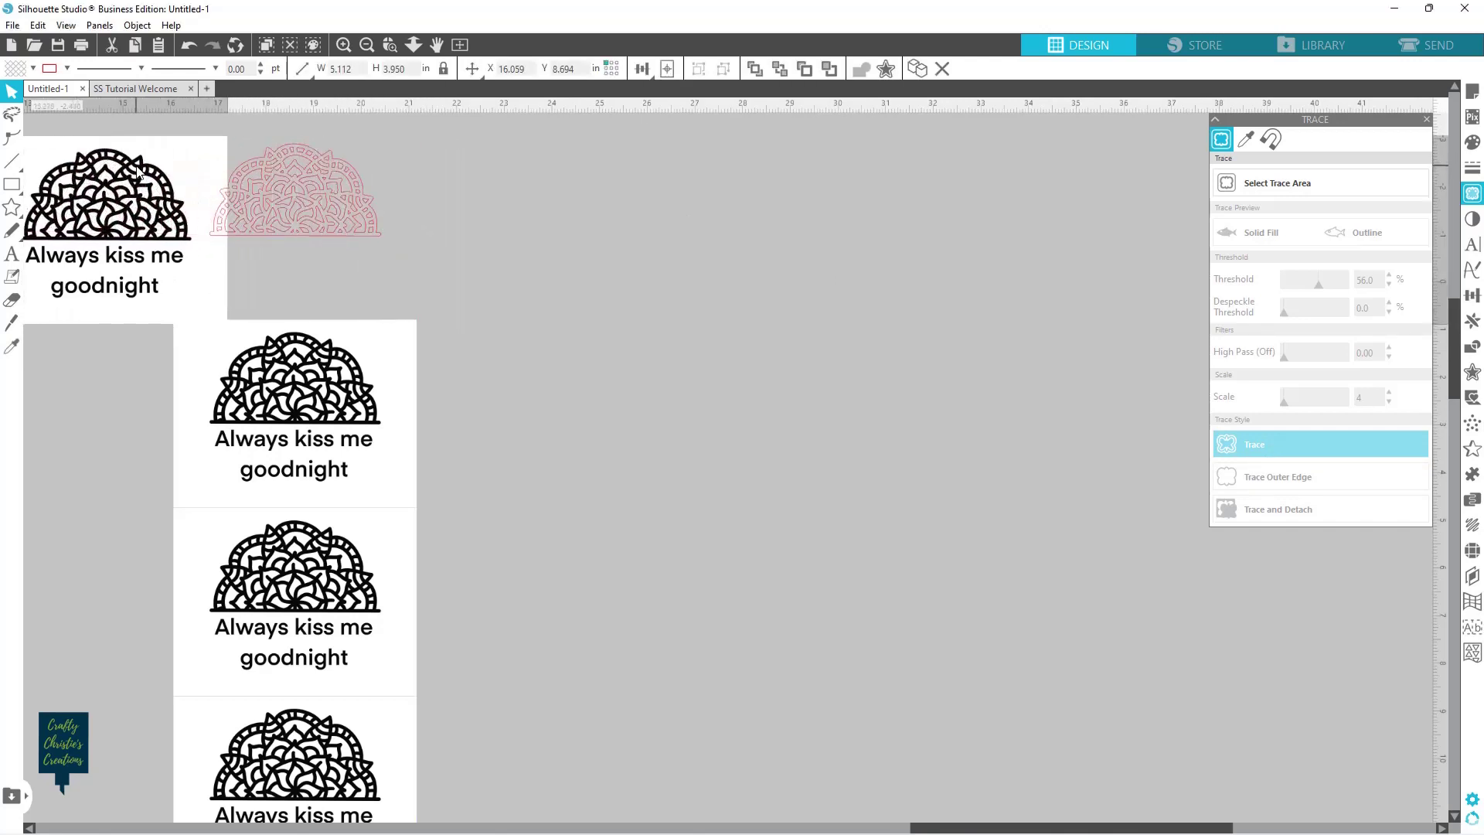
pyautogui.click(250, 122)
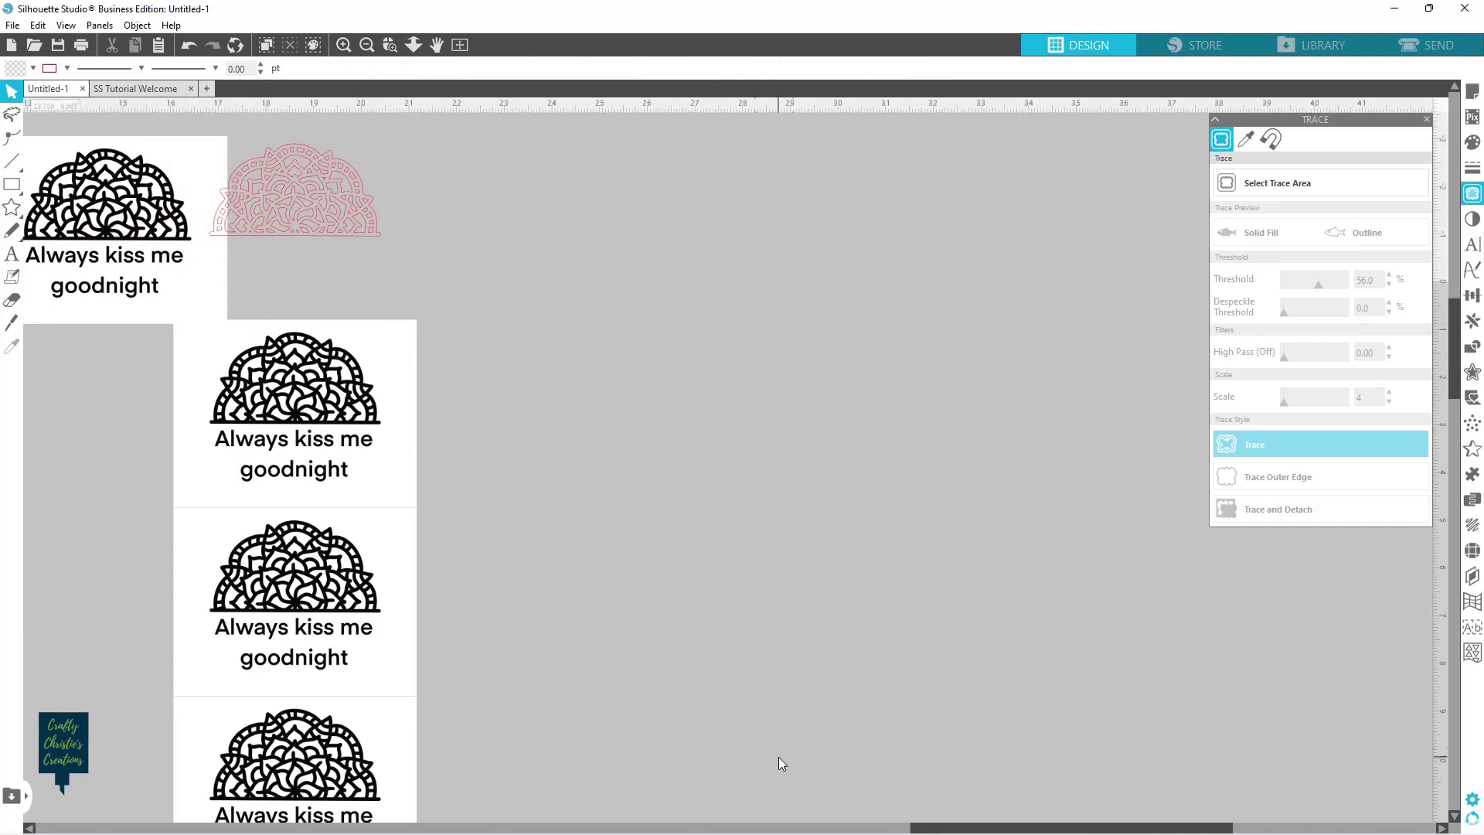
pyautogui.moveTo(992, 830); pyautogui.dragTo(924, 830)
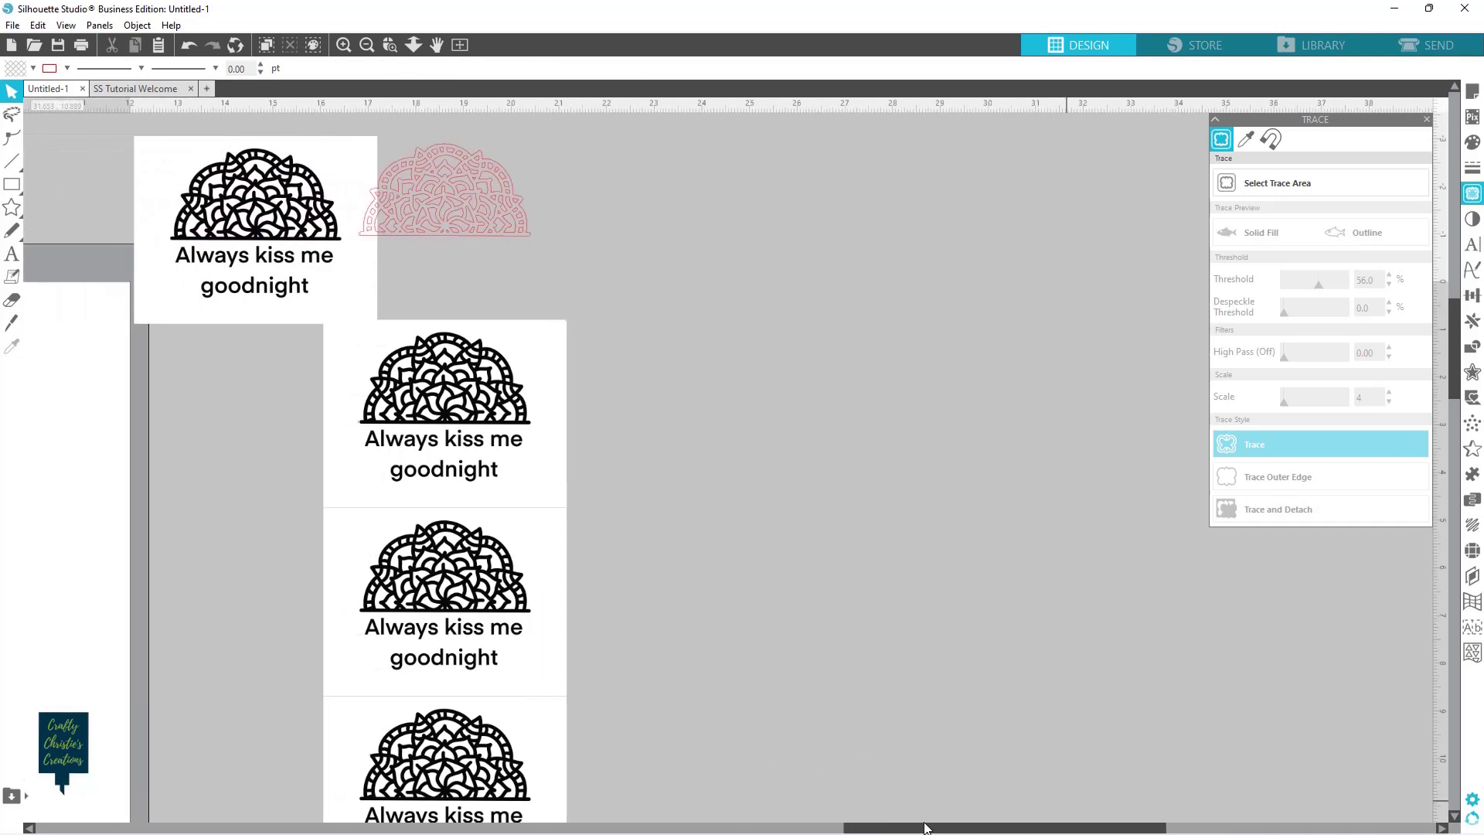
pyautogui.moveTo(321, 266); pyautogui.dragTo(784, 260)
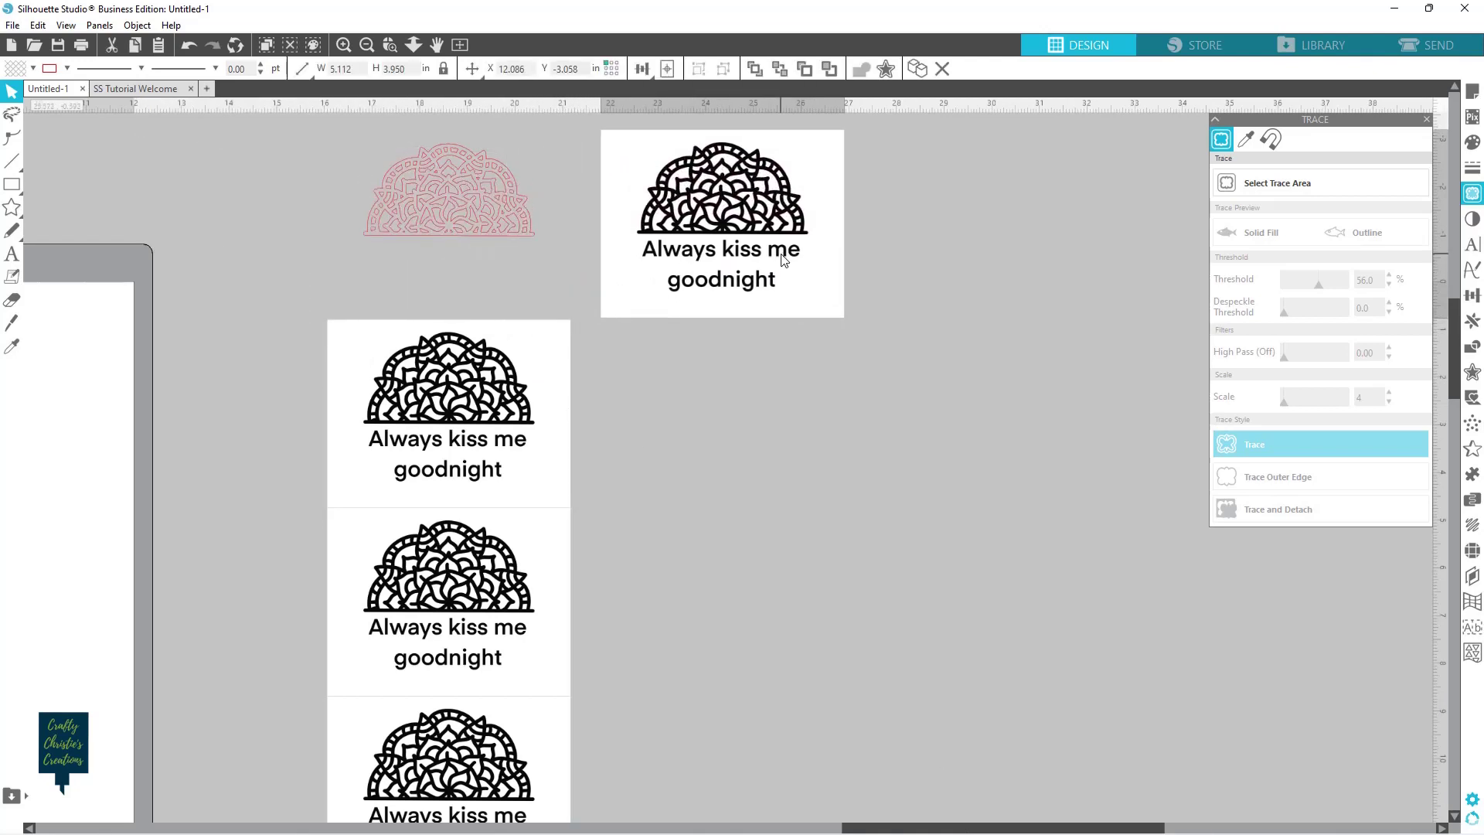
pyautogui.press('Escape')
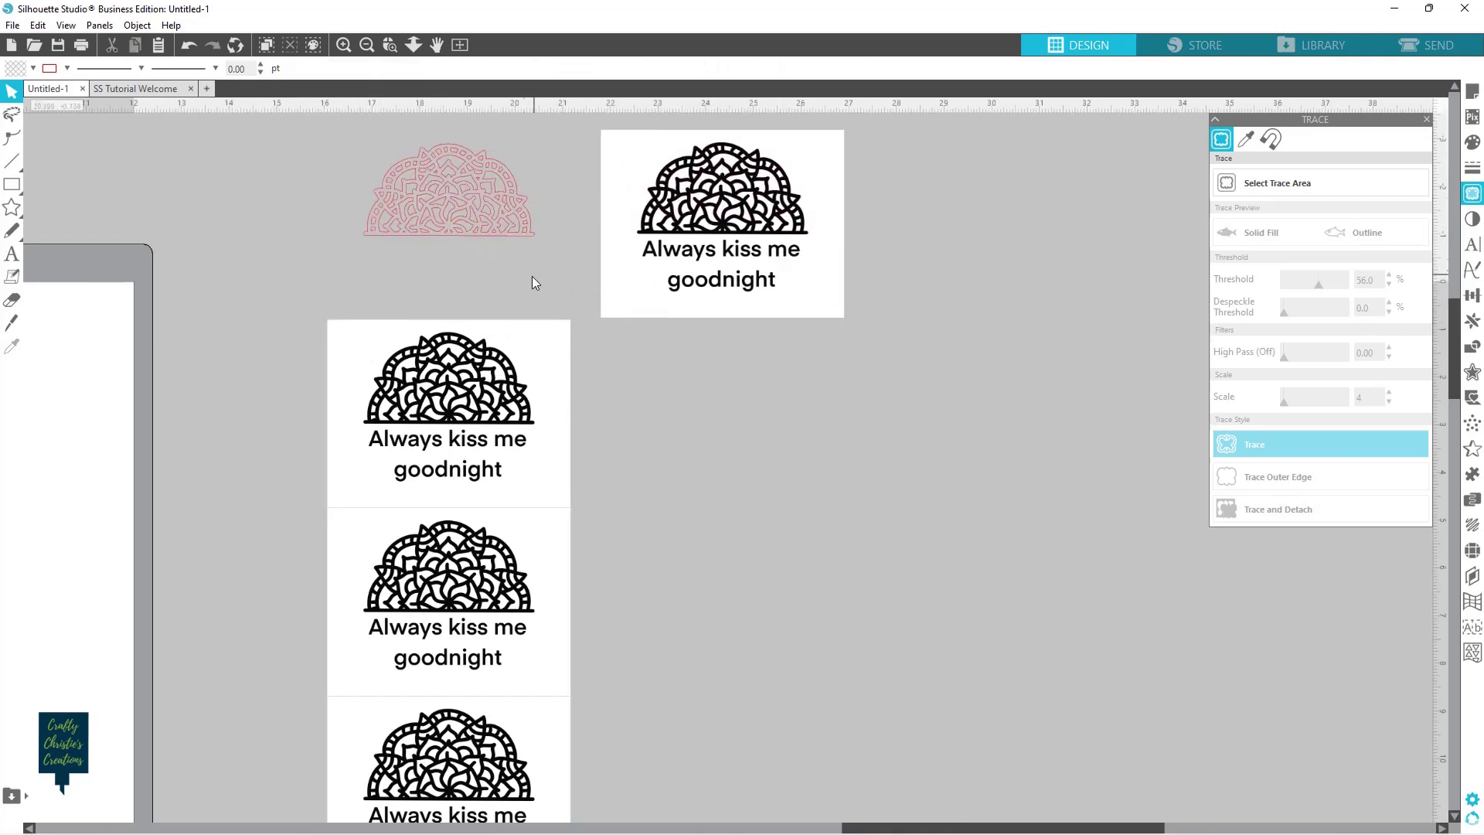
# Step: Fill the traced mandala with dark navy blue and remove its red line color
pyautogui.moveTo(322, 136); pyautogui.dragTo(466, 244)
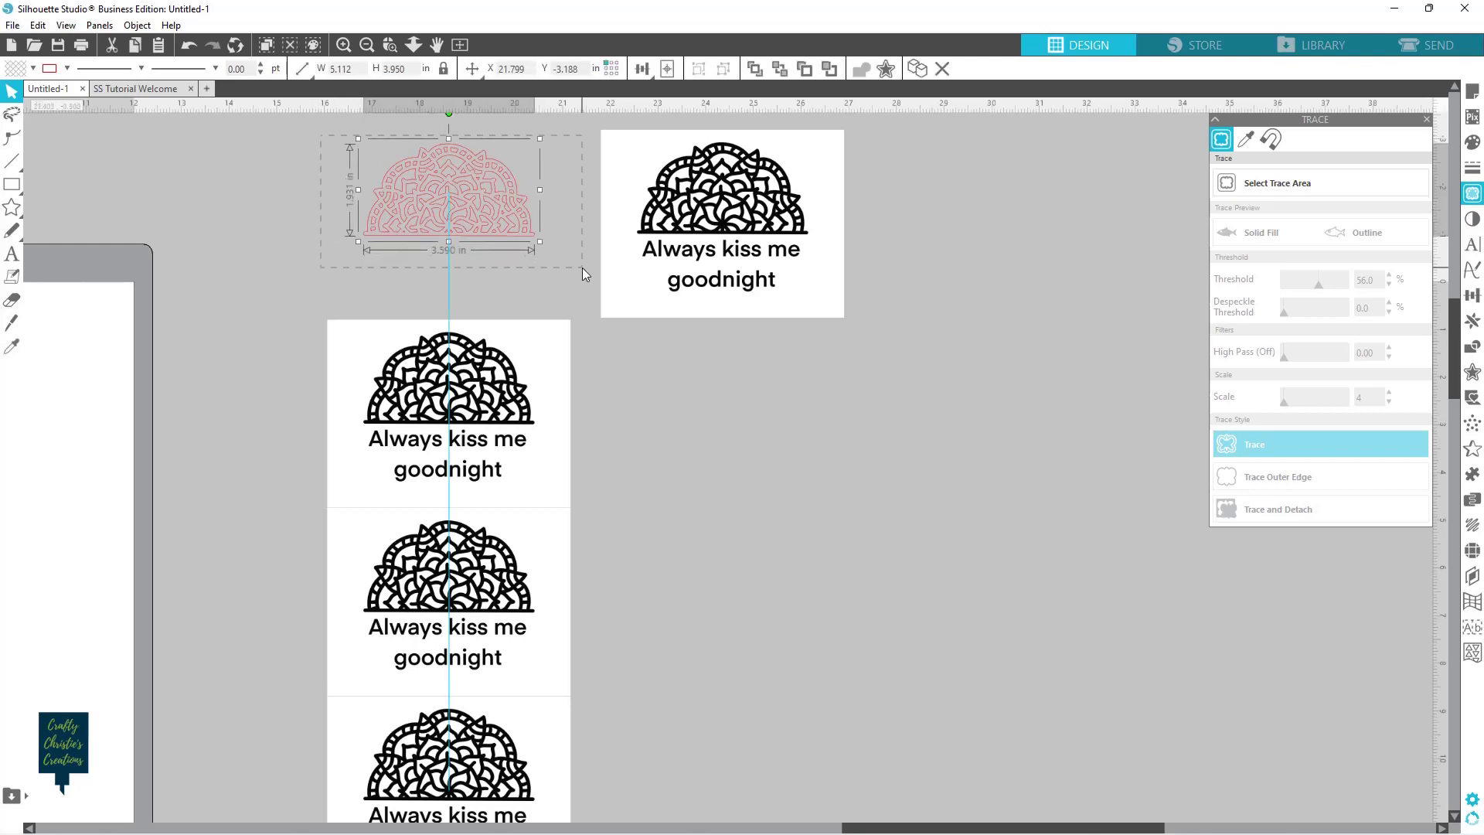
pyautogui.click(32, 68)
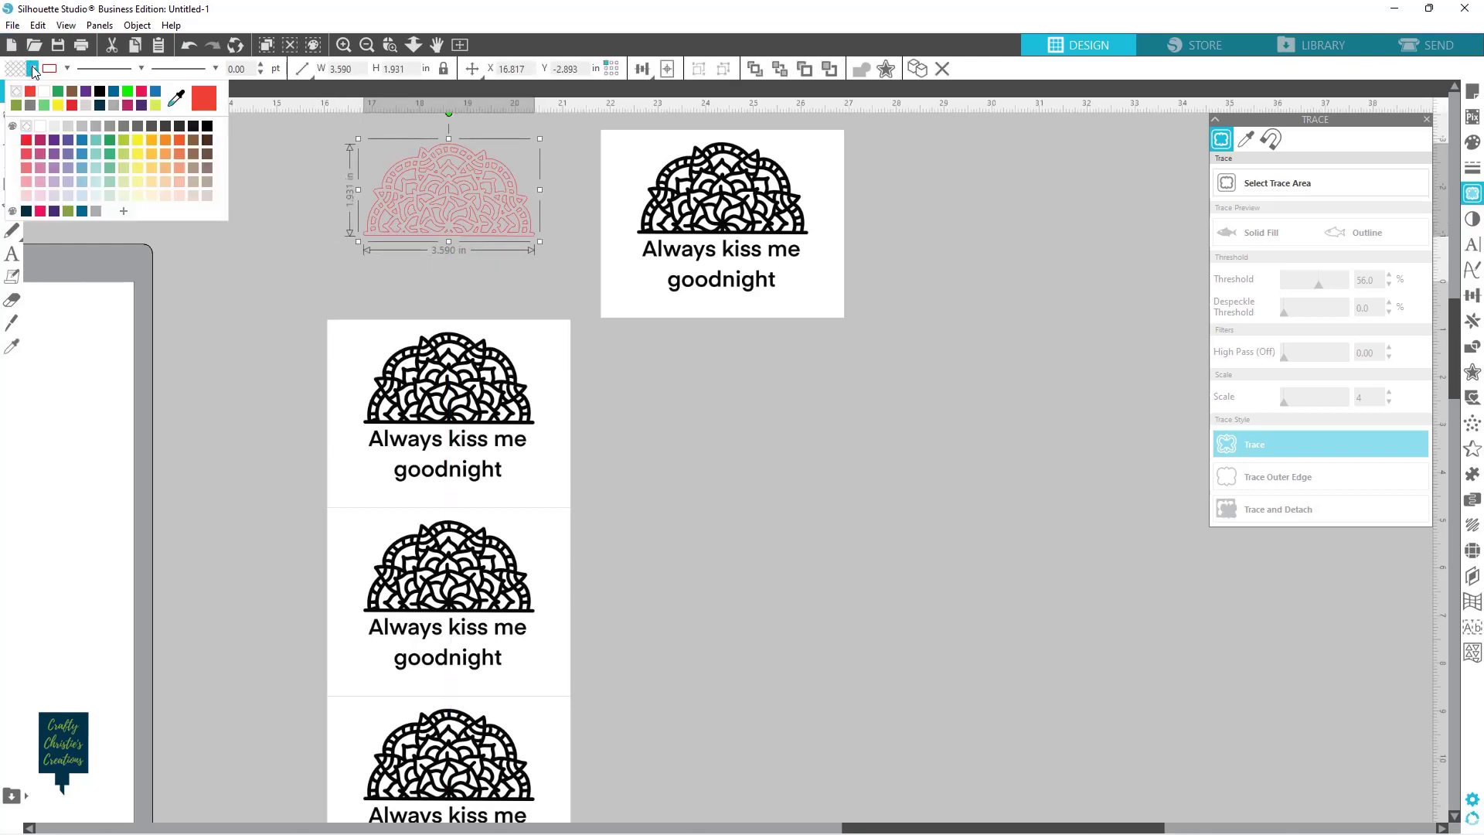
pyautogui.click(100, 105)
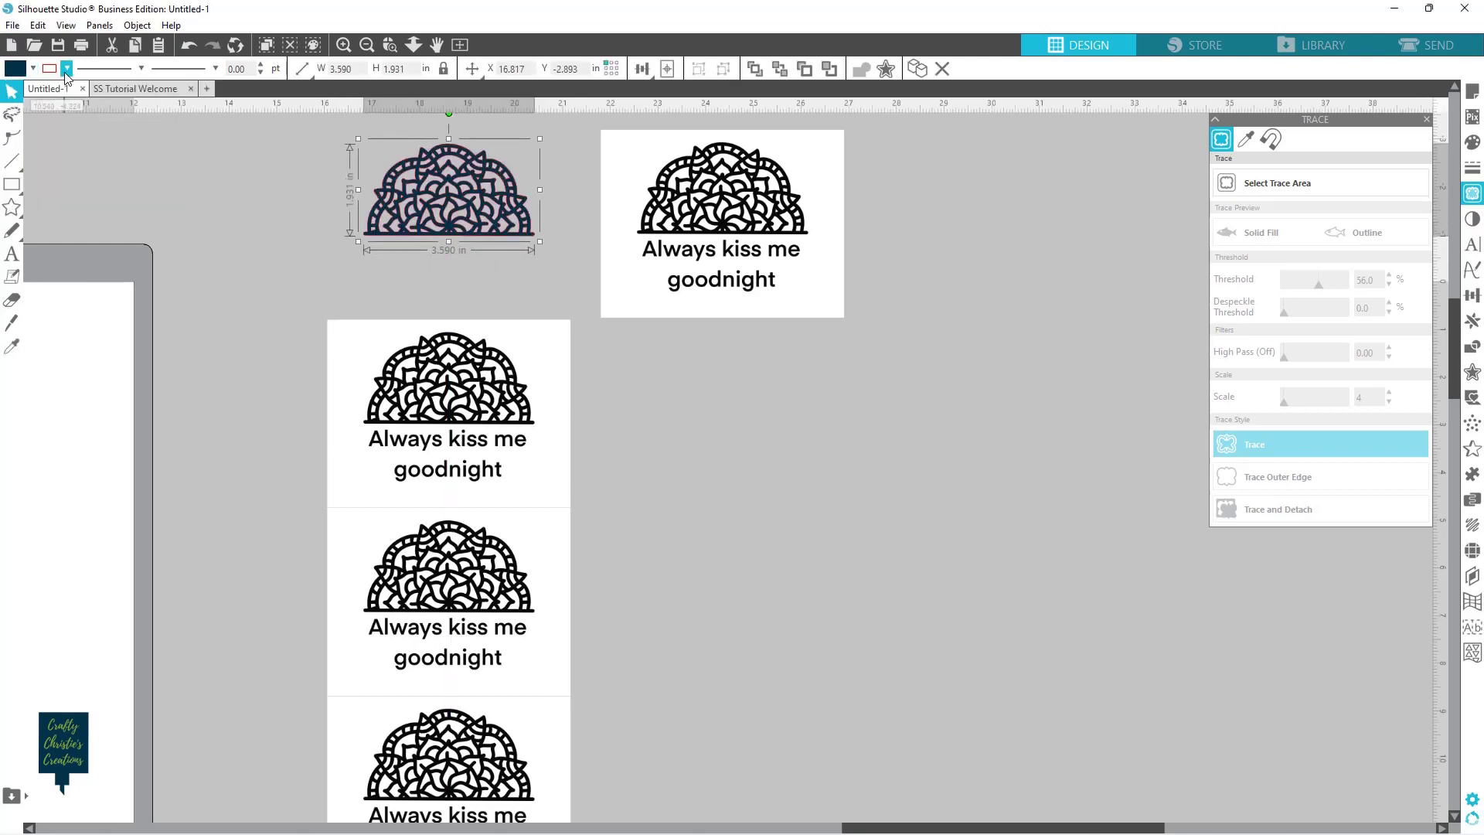
pyautogui.click(67, 68)
pyautogui.click(63, 92)
pyautogui.click(698, 421)
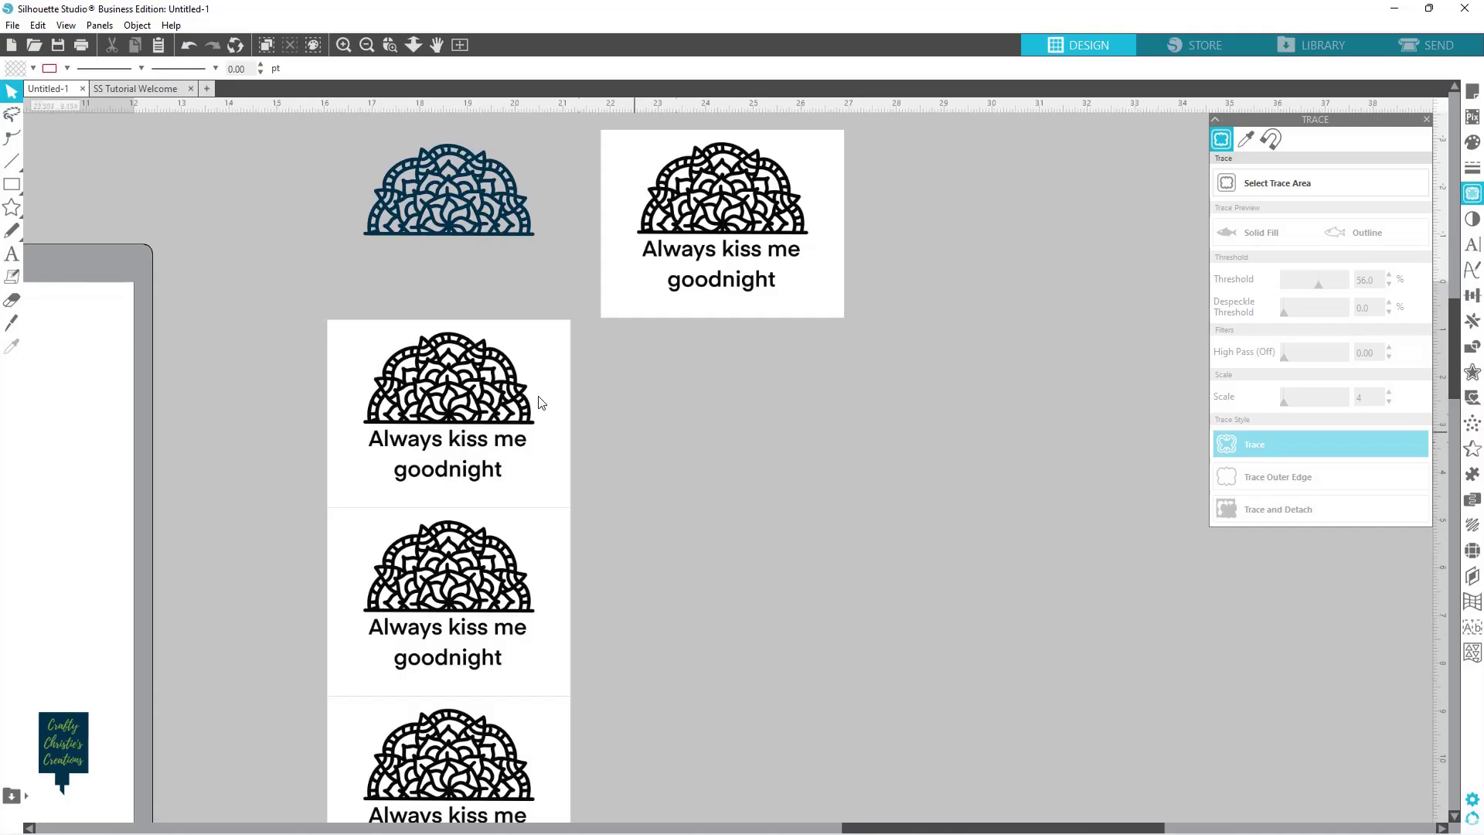
# Step: Select a trace area around the mandala in the column's top image and trace only its outer edge
pyautogui.click(453, 392)
pyautogui.click(1280, 186)
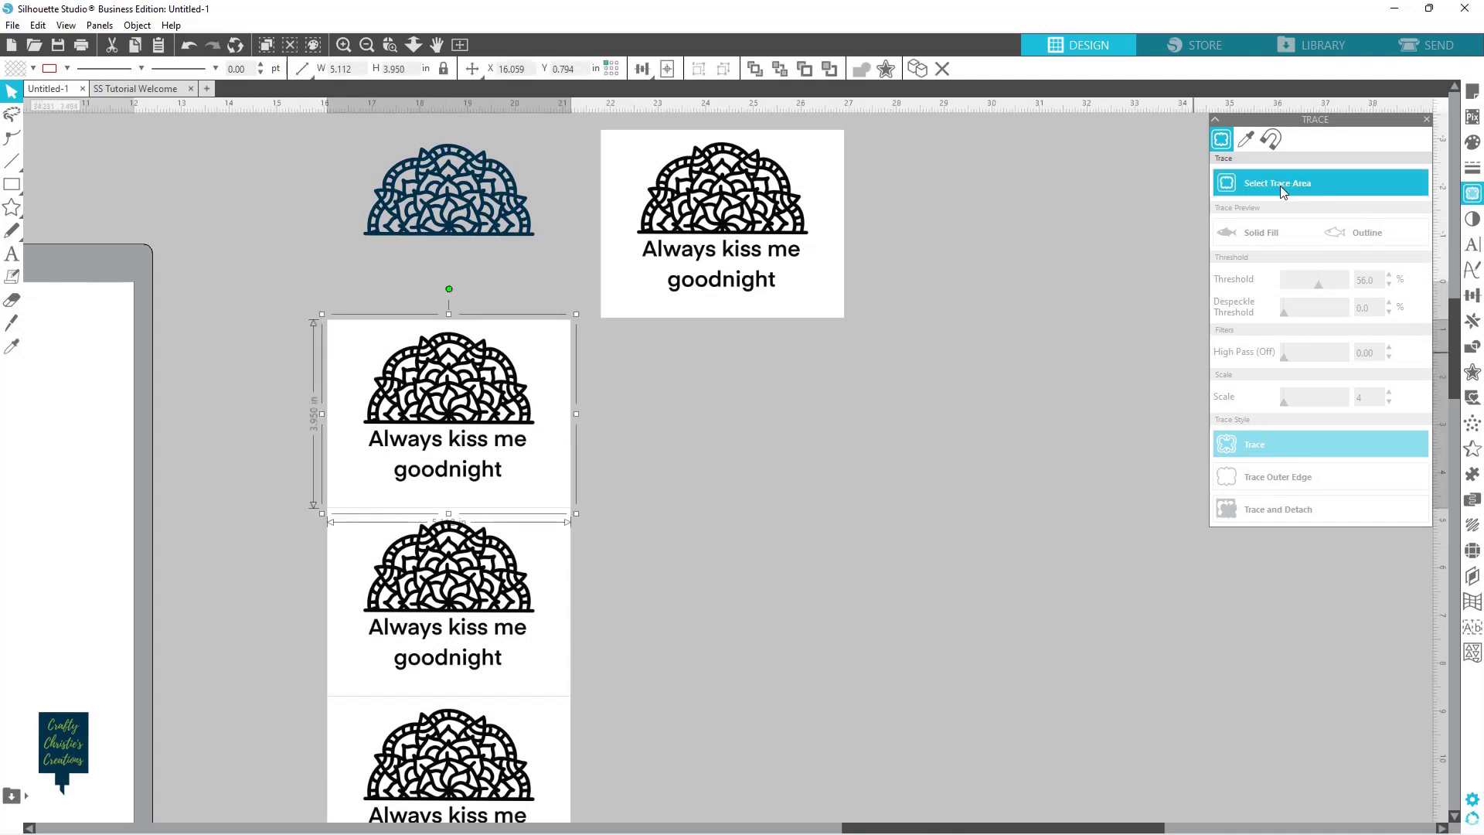
pyautogui.click(1260, 184)
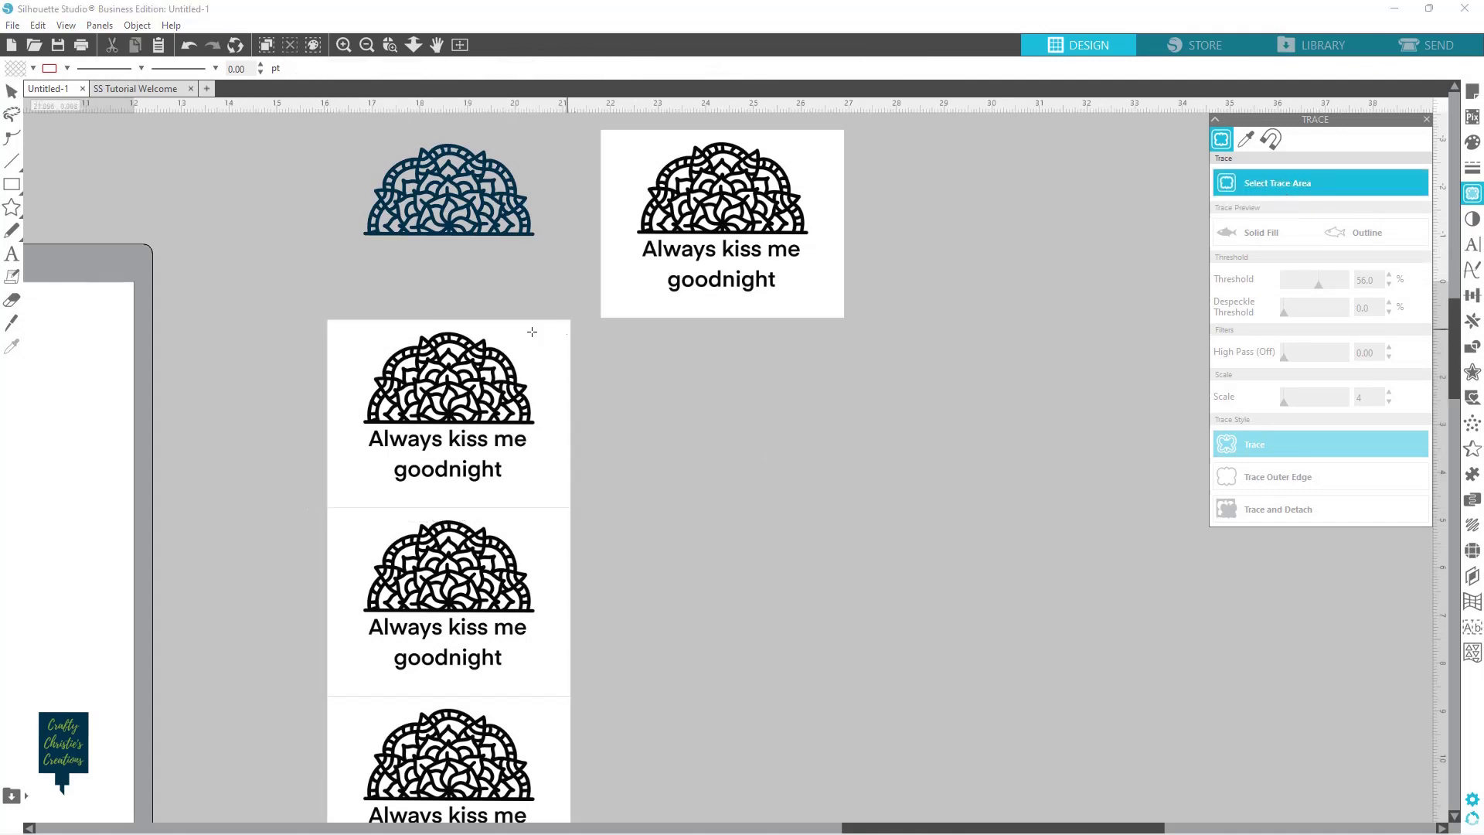
pyautogui.moveTo(347, 328)
pyautogui.mouseDown()
pyautogui.moveTo(363, 367)
pyautogui.moveTo(513, 400)
pyautogui.moveTo(554, 438)
pyautogui.mouseUp()
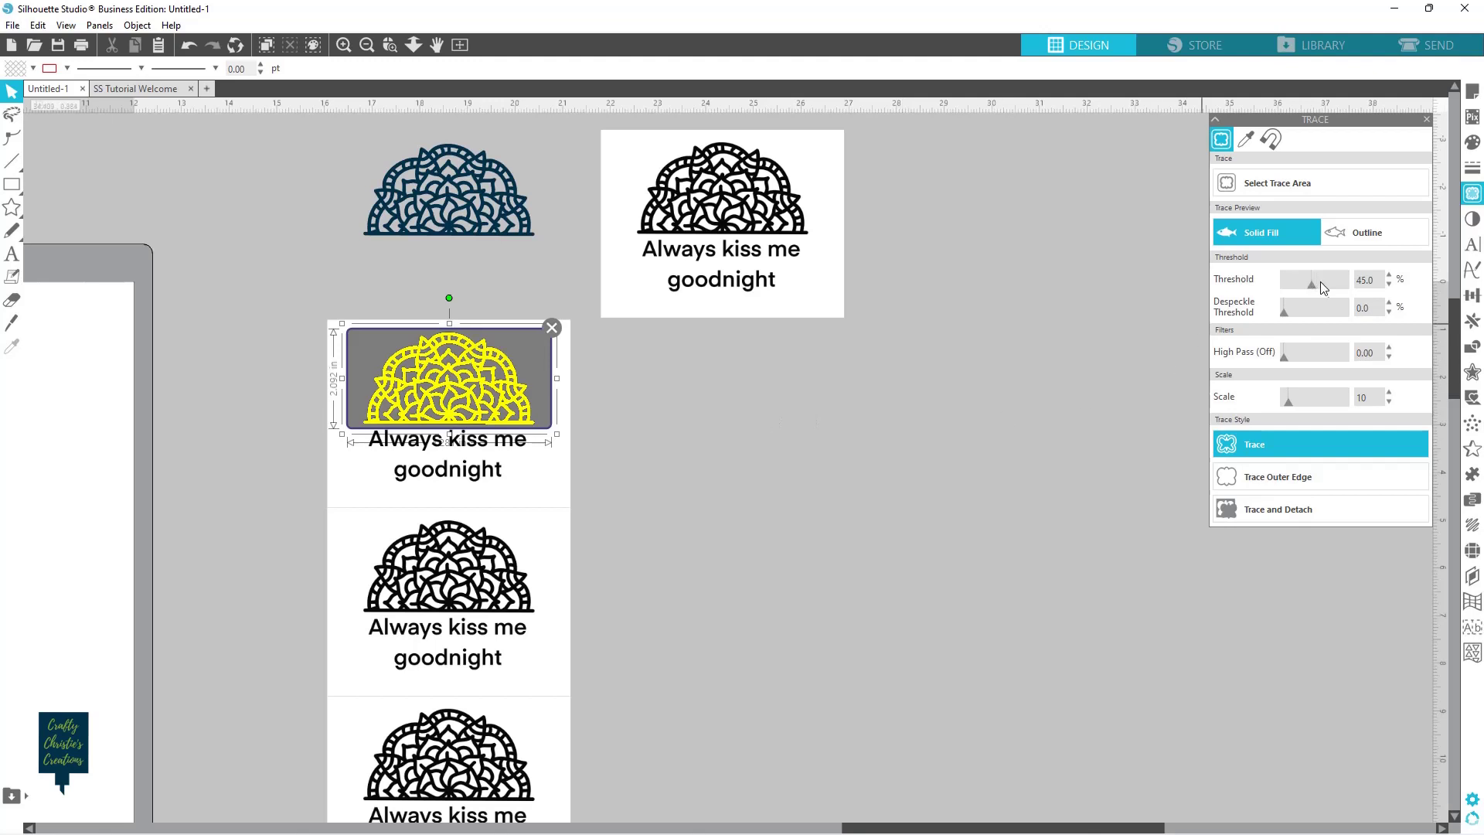
pyautogui.click(1273, 477)
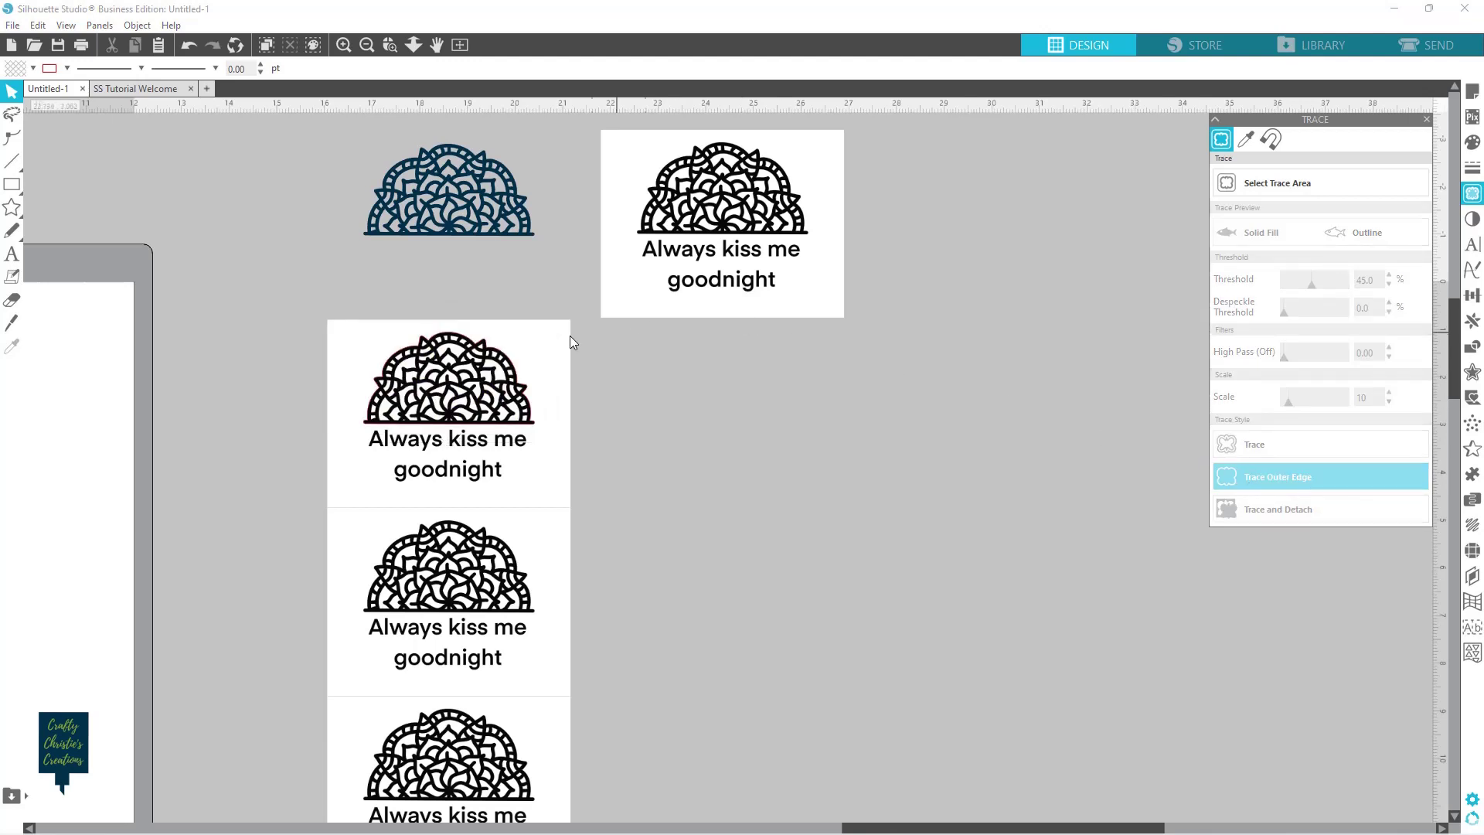
# Step: Move the source image off its outer-edge trace and place it below the first source image in the second column
pyautogui.moveTo(537, 366)
pyautogui.mouseDown()
pyautogui.moveTo(825, 384)
pyautogui.moveTo(808, 374)
pyautogui.mouseUp()
pyautogui.press('Escape')
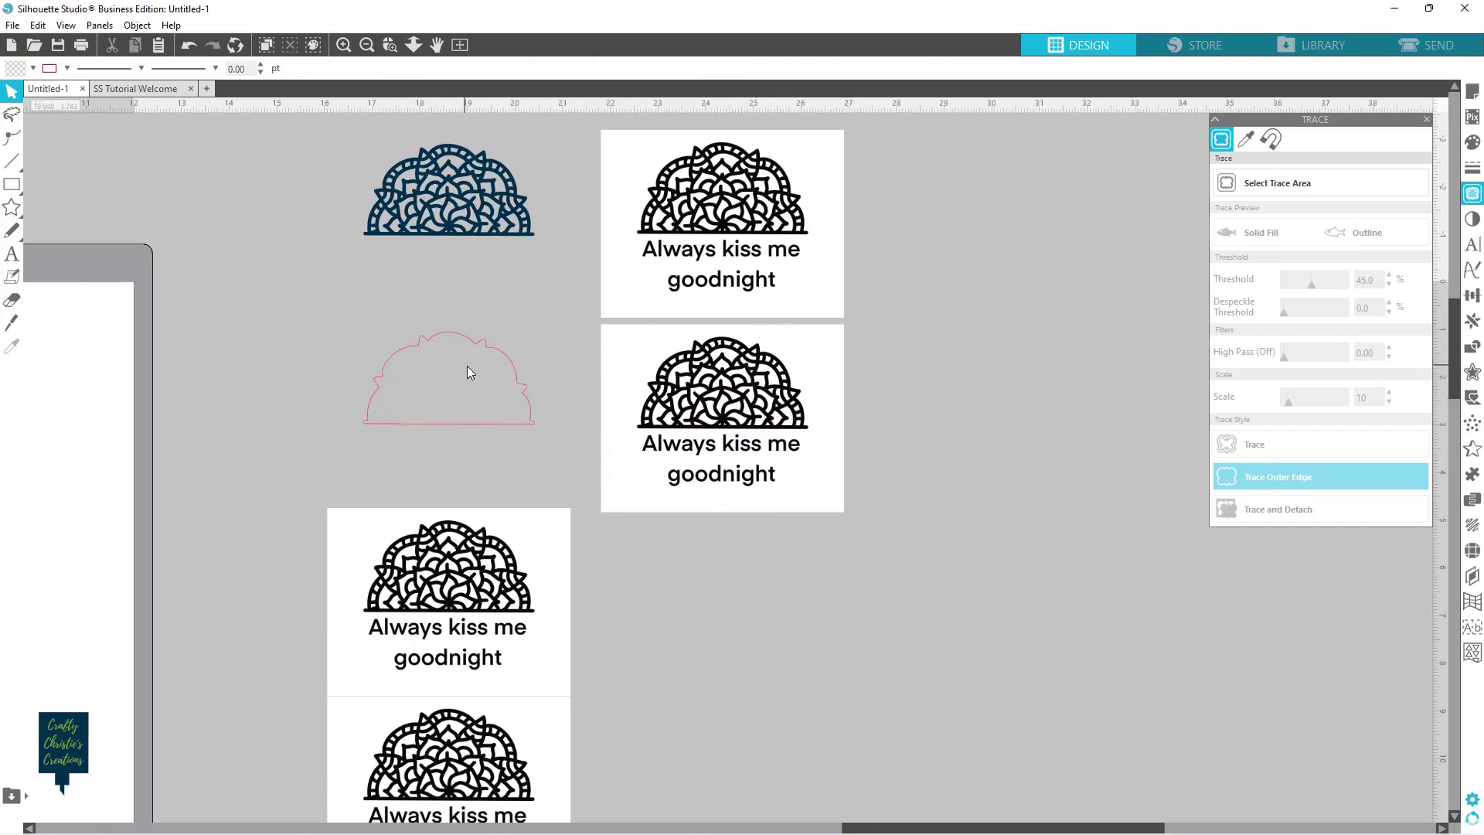
# Step: Fill the outer-edge mandala outline with dark navy blue and remove its red line color
pyautogui.click(504, 362)
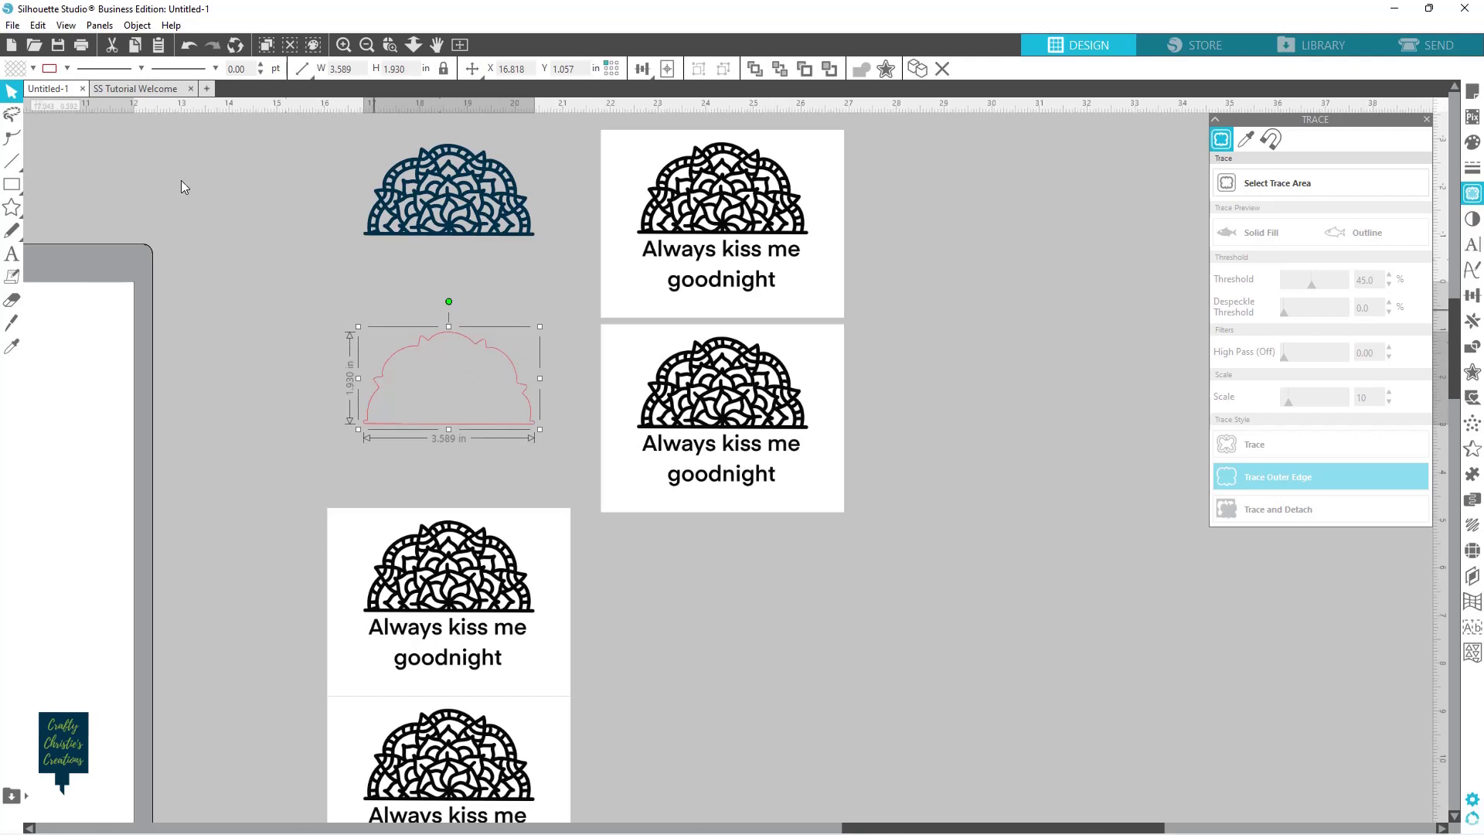
pyautogui.click(33, 68)
pyautogui.click(31, 90)
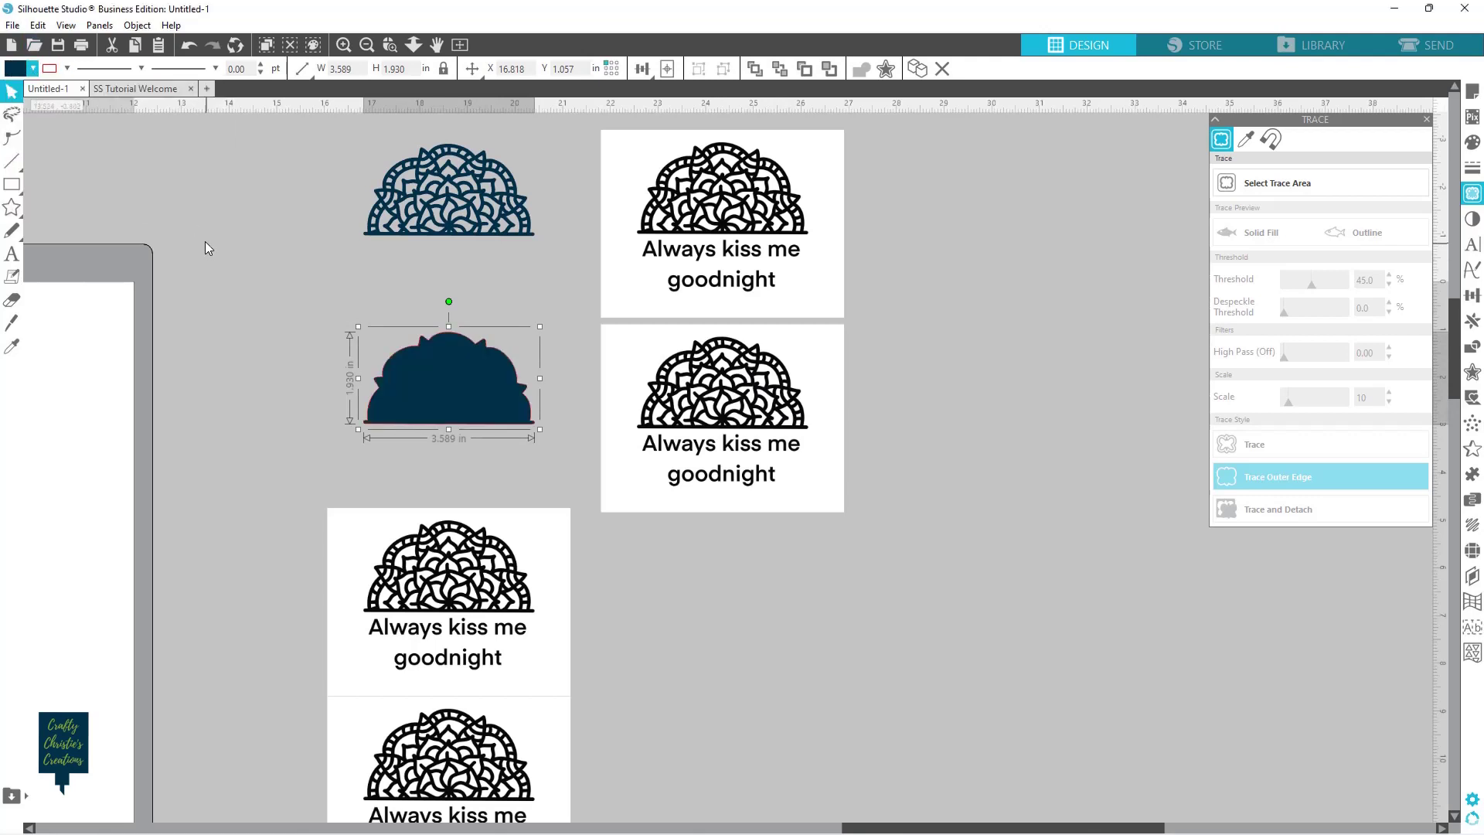
pyautogui.click(65, 68)
pyautogui.click(145, 176)
pyautogui.click(758, 606)
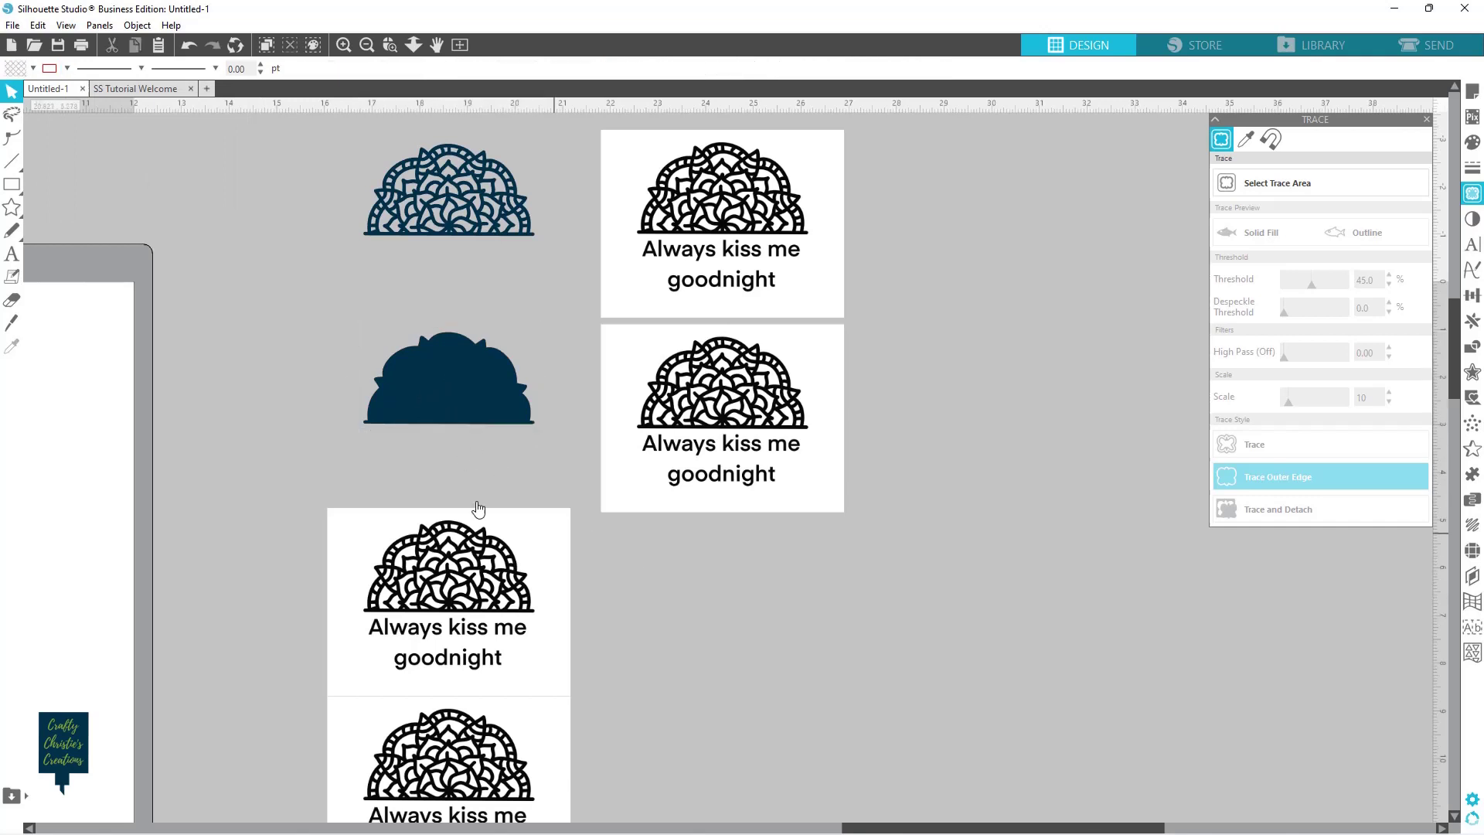
# Step: Add a sticky note in the empty space beside the second image column and place it near that column's top image
pyautogui.click(15, 280)
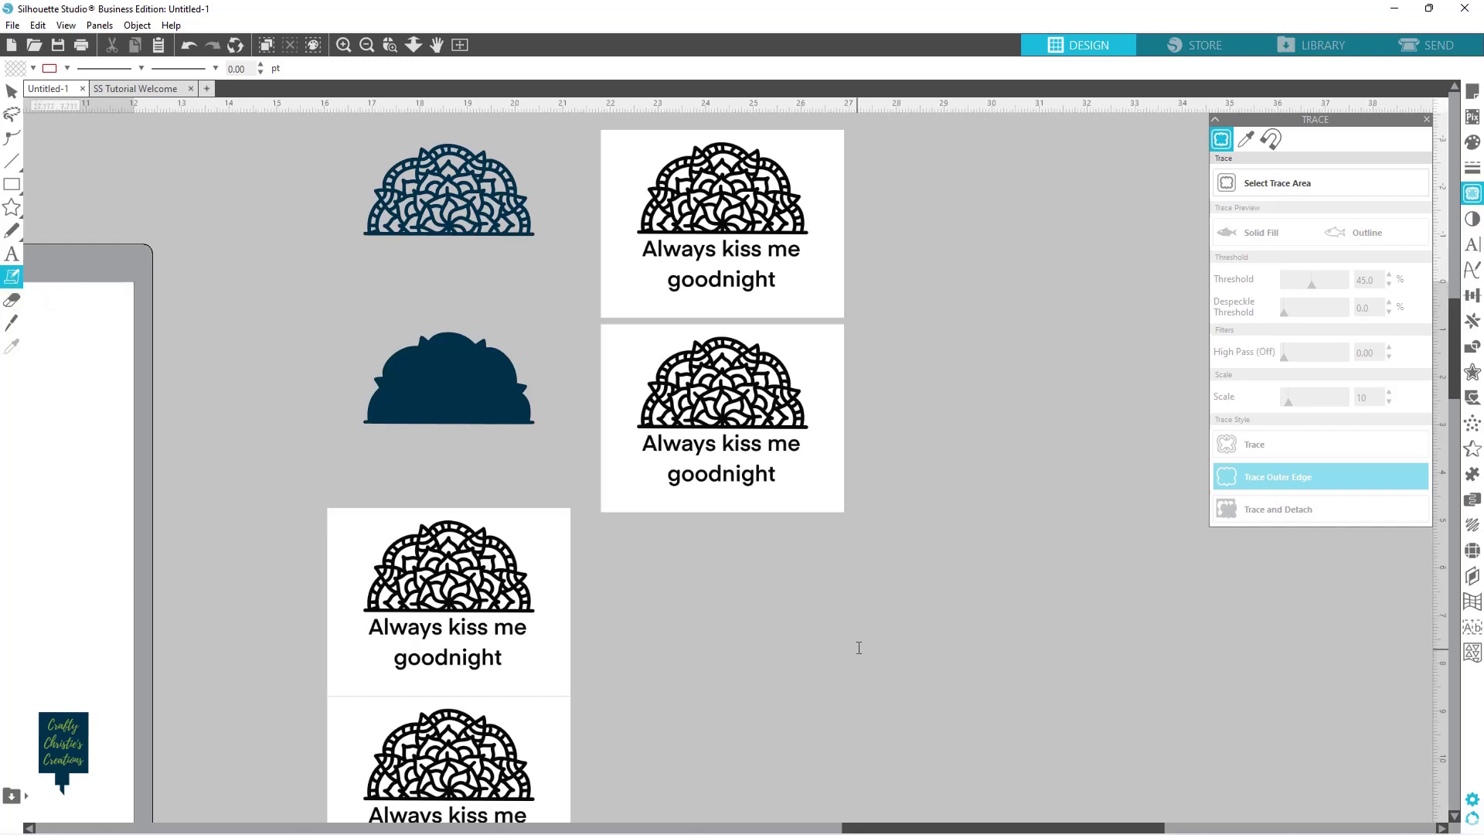
pyautogui.scroll(-2, 672, 618)
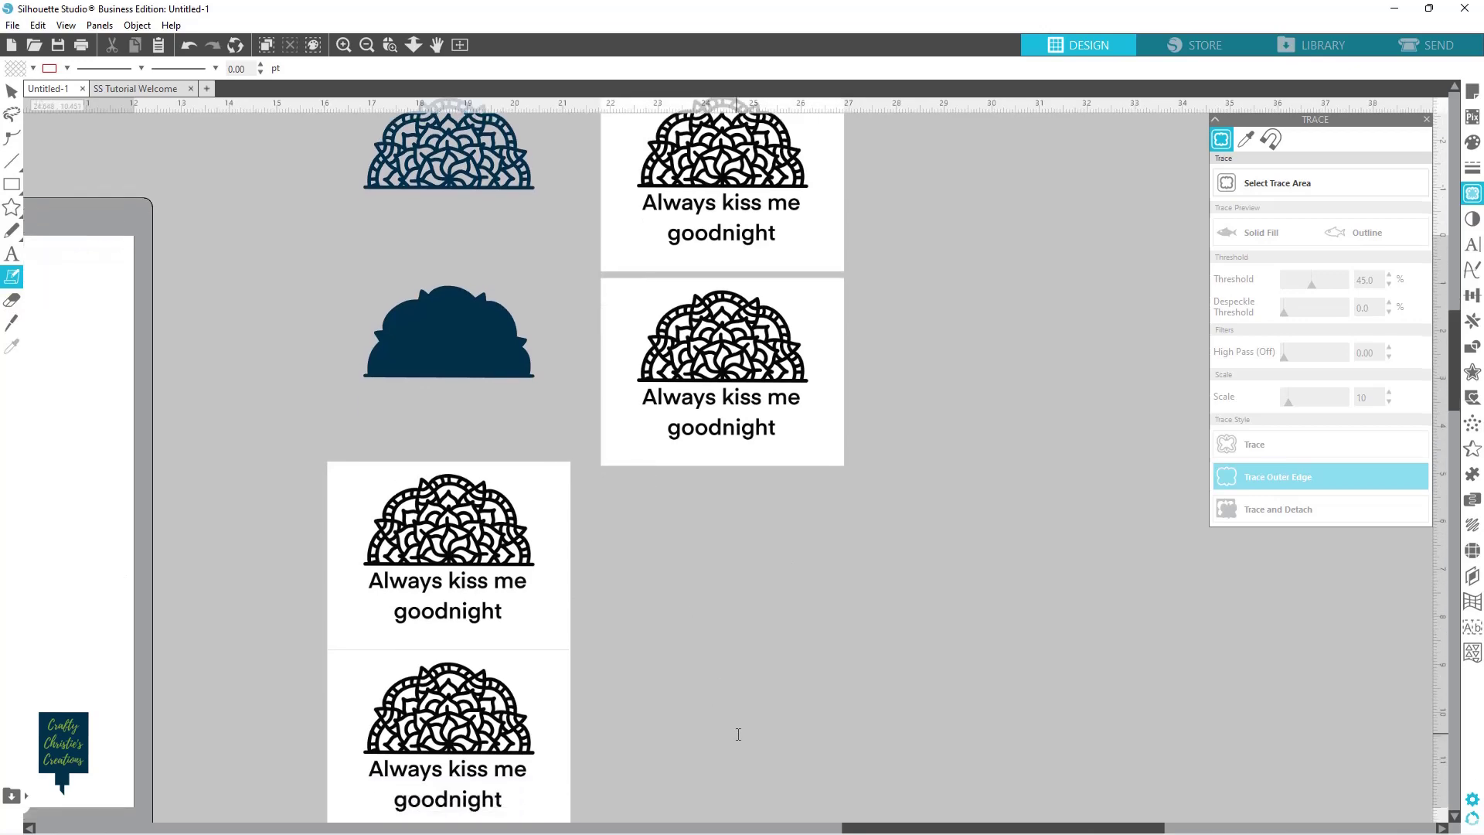
pyautogui.scroll(-5, 738, 734)
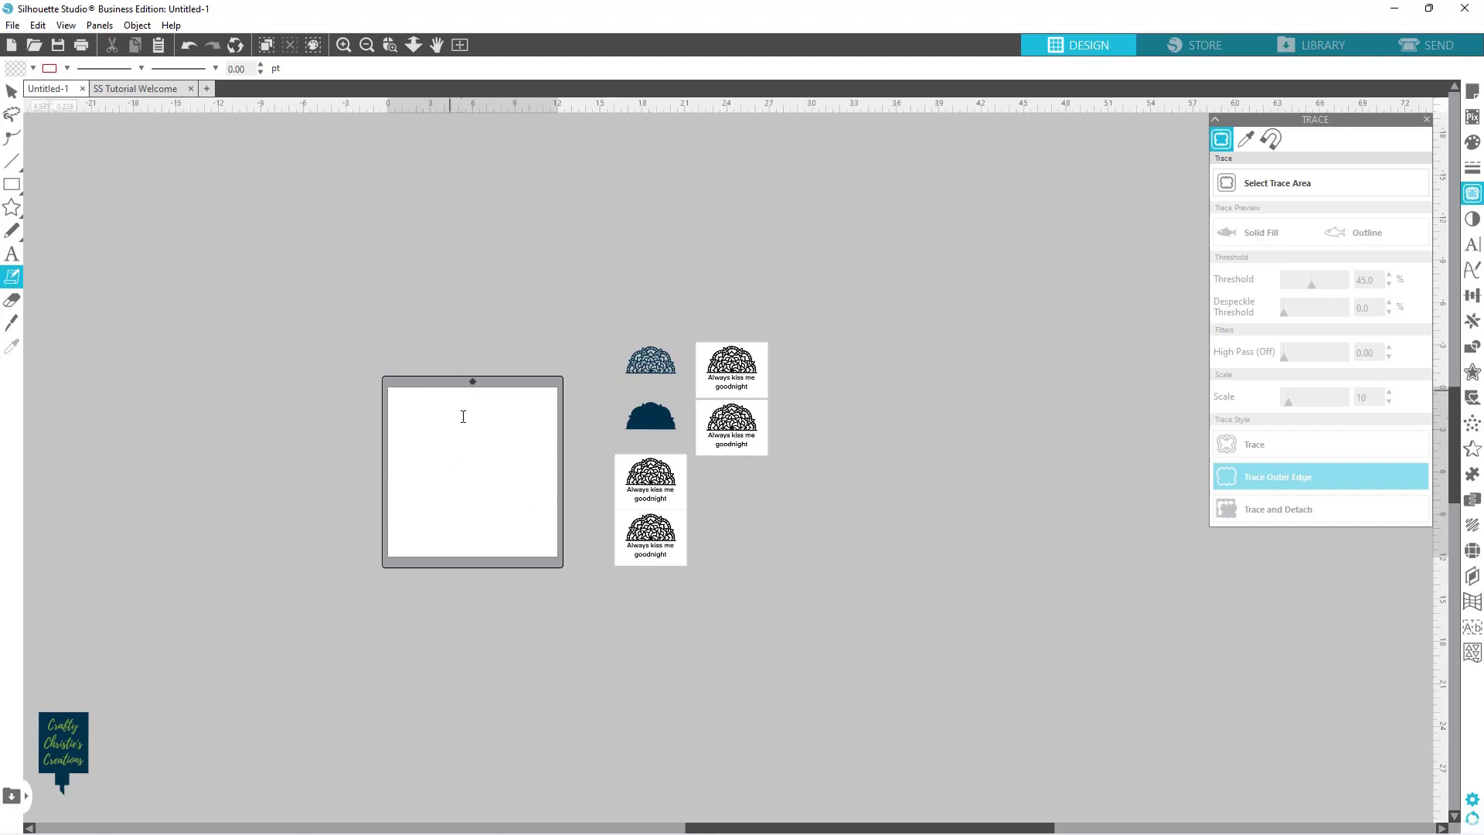
pyautogui.click(801, 359)
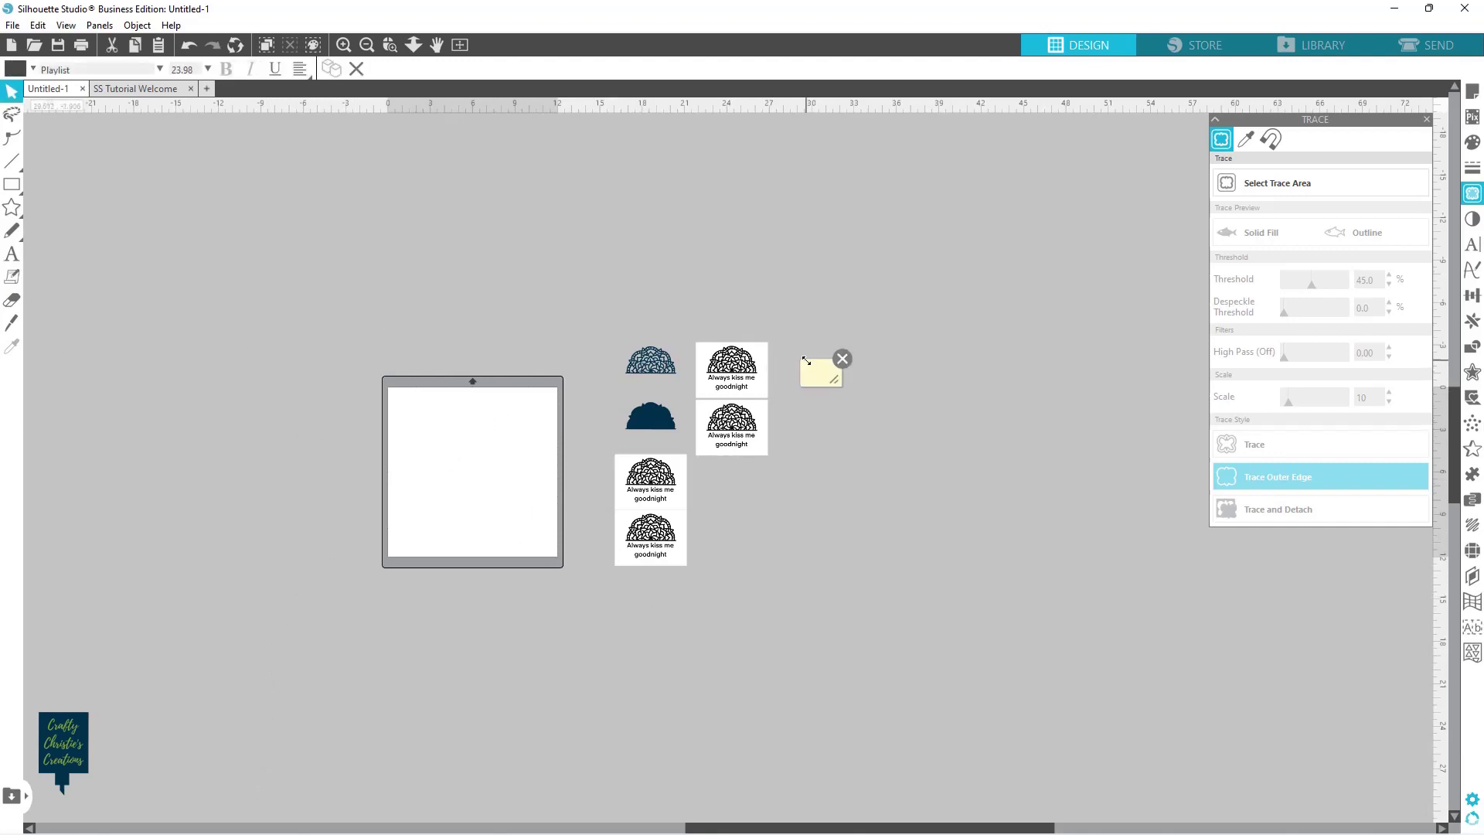
pyautogui.scroll(6, 806, 360)
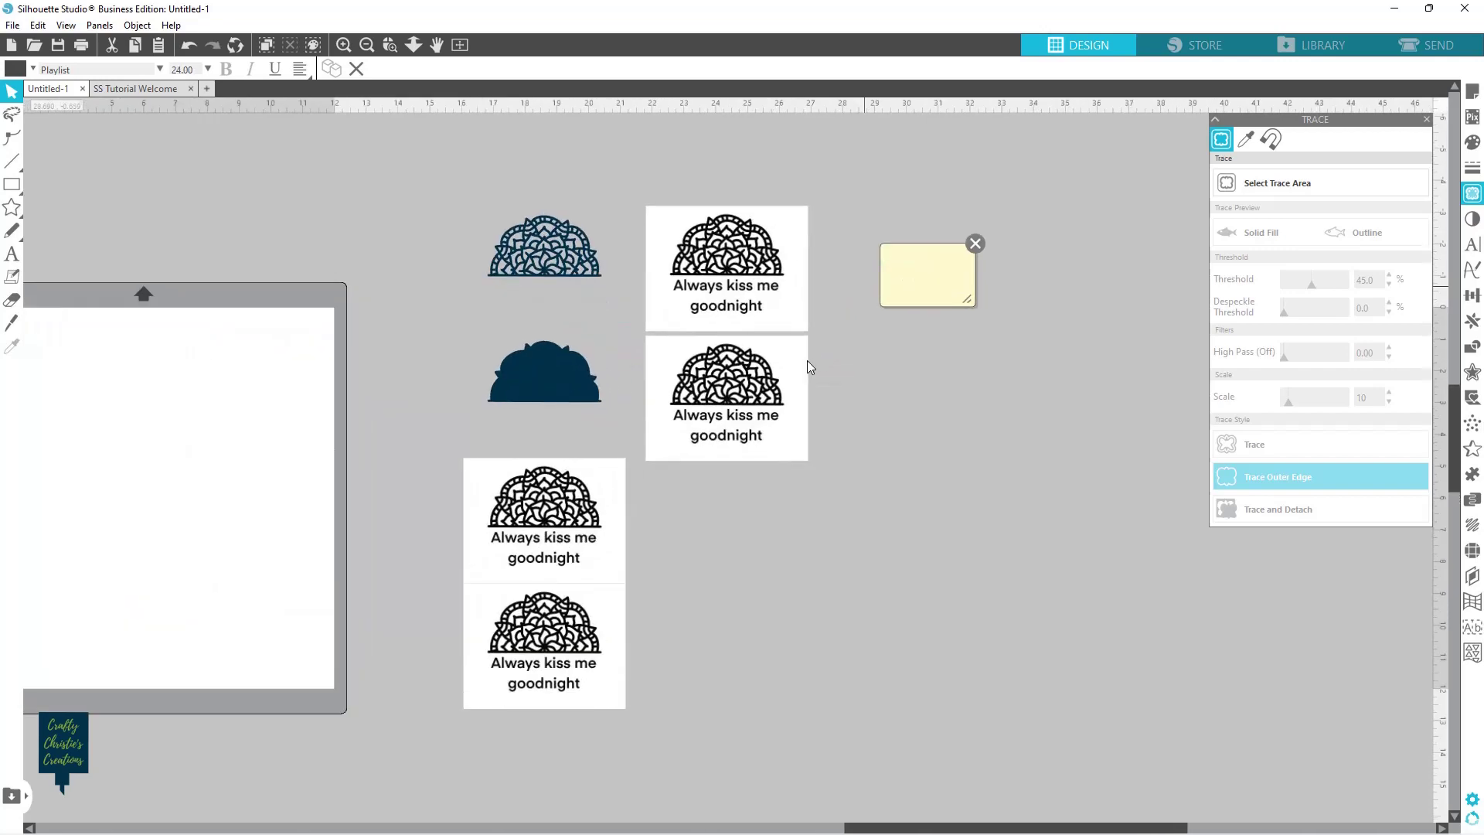
pyautogui.scroll(3, 1085, 405)
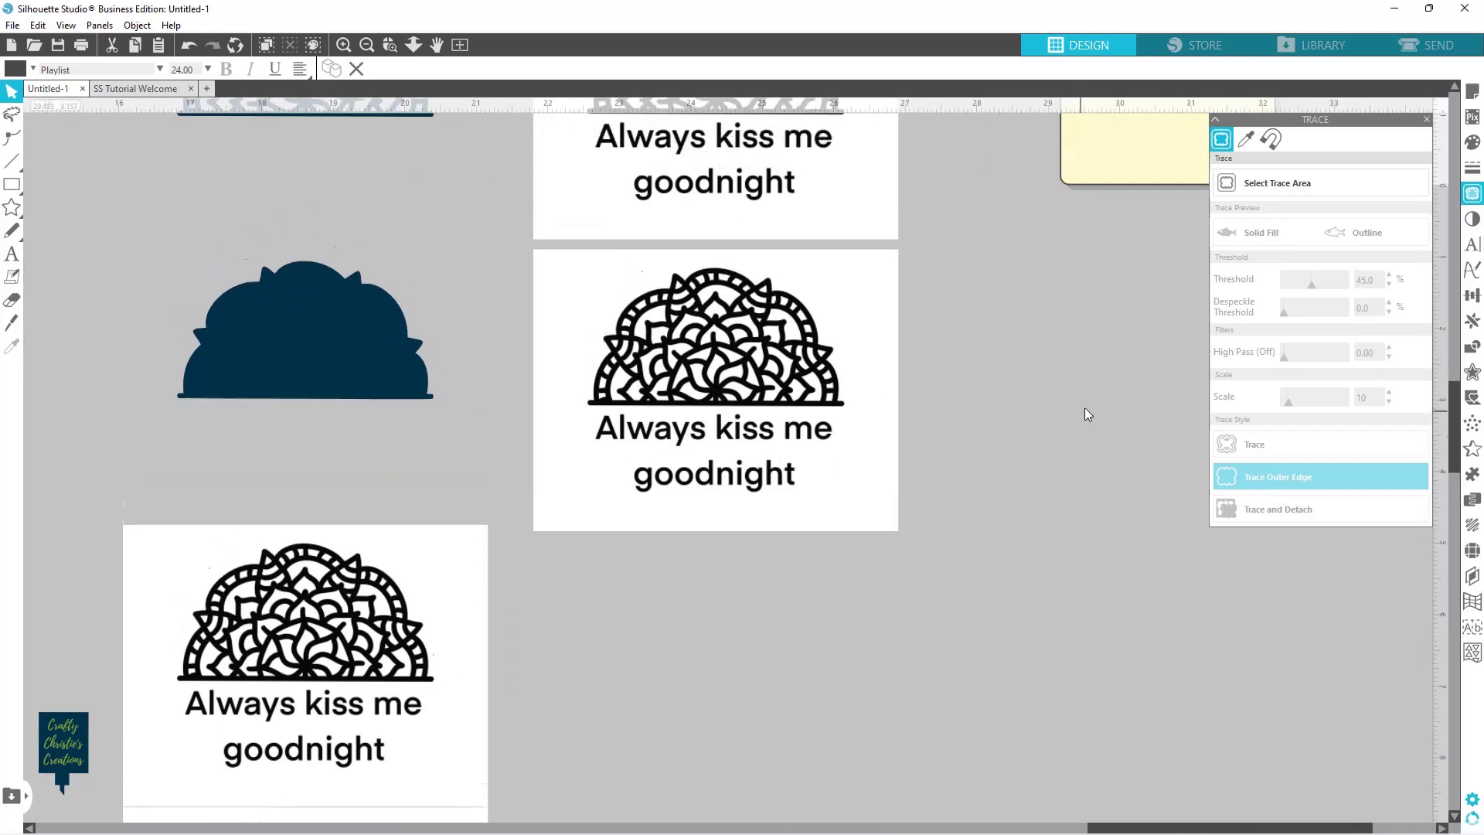
pyautogui.click(1133, 209)
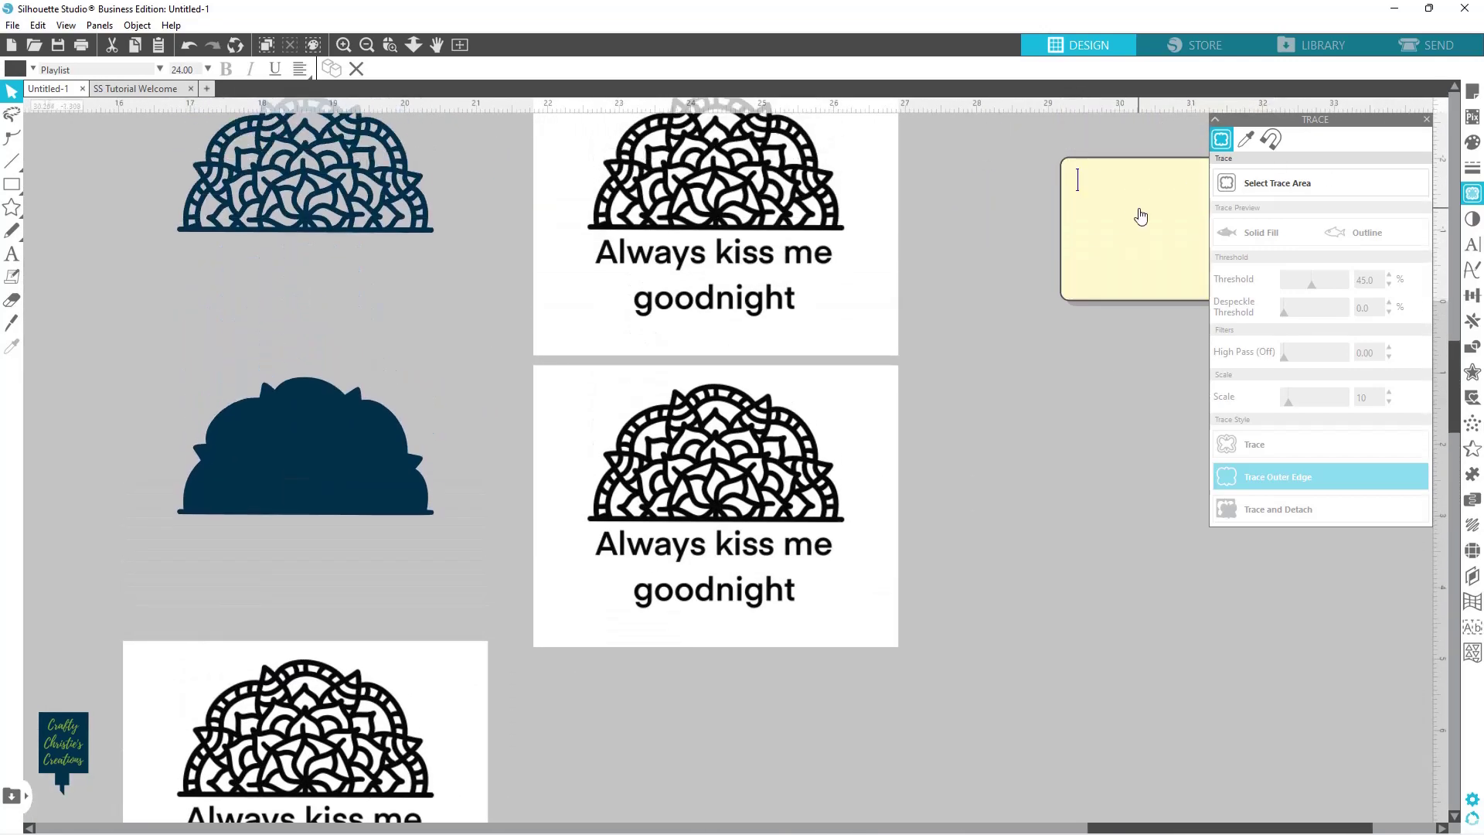
pyautogui.moveTo(1137, 216); pyautogui.dragTo(990, 192)
pyautogui.click(996, 193)
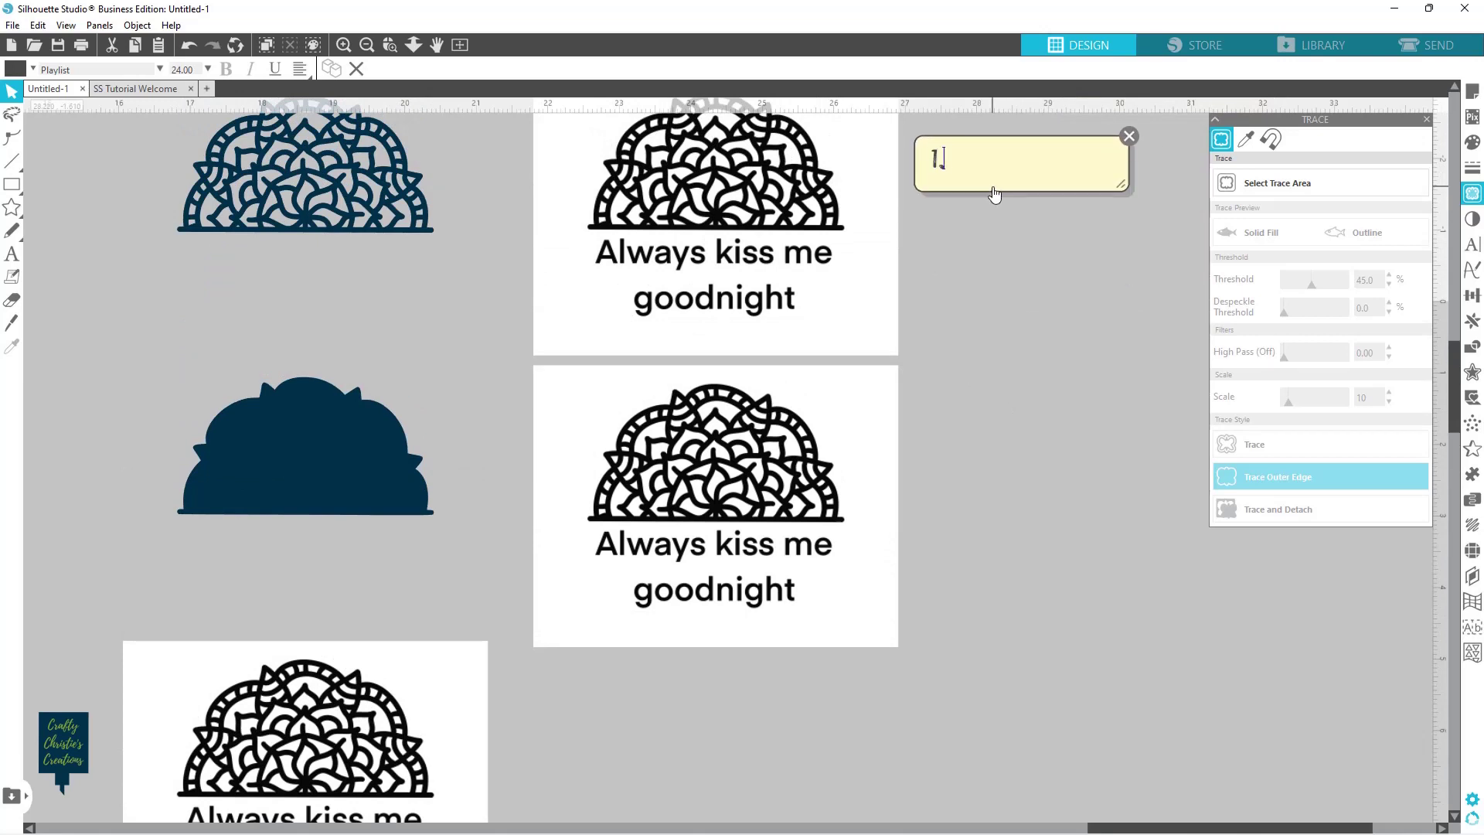
# Step: Write the numbered list "1. TRACE", "2. TRACE OUTTER EDGE" and "3. TRACE AND DETACH" in the sticky note
pyautogui.write('1. TRACE')
pyautogui.press('Return')
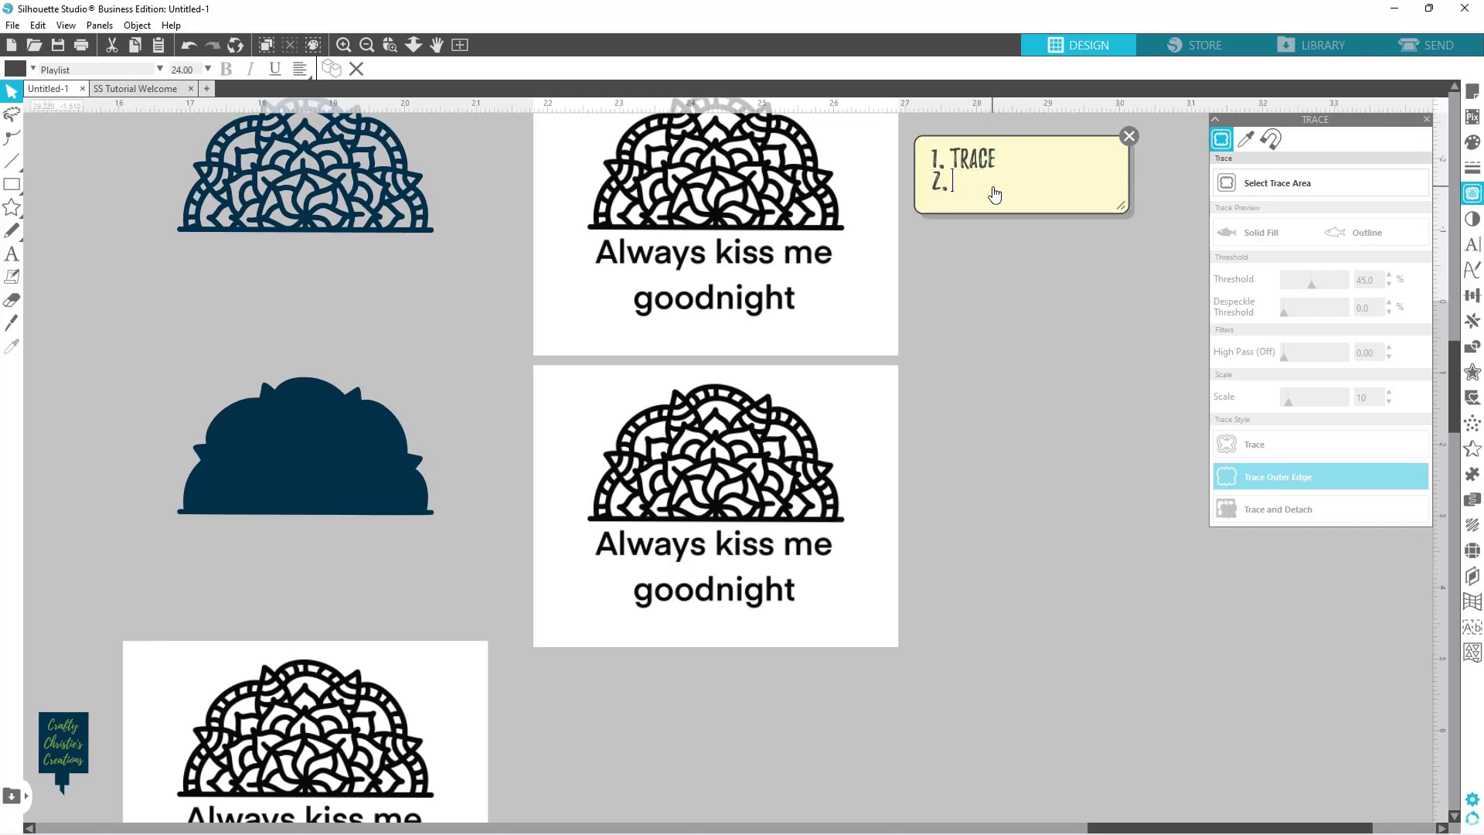
pyautogui.write('2. TRACE OUTTER EC')
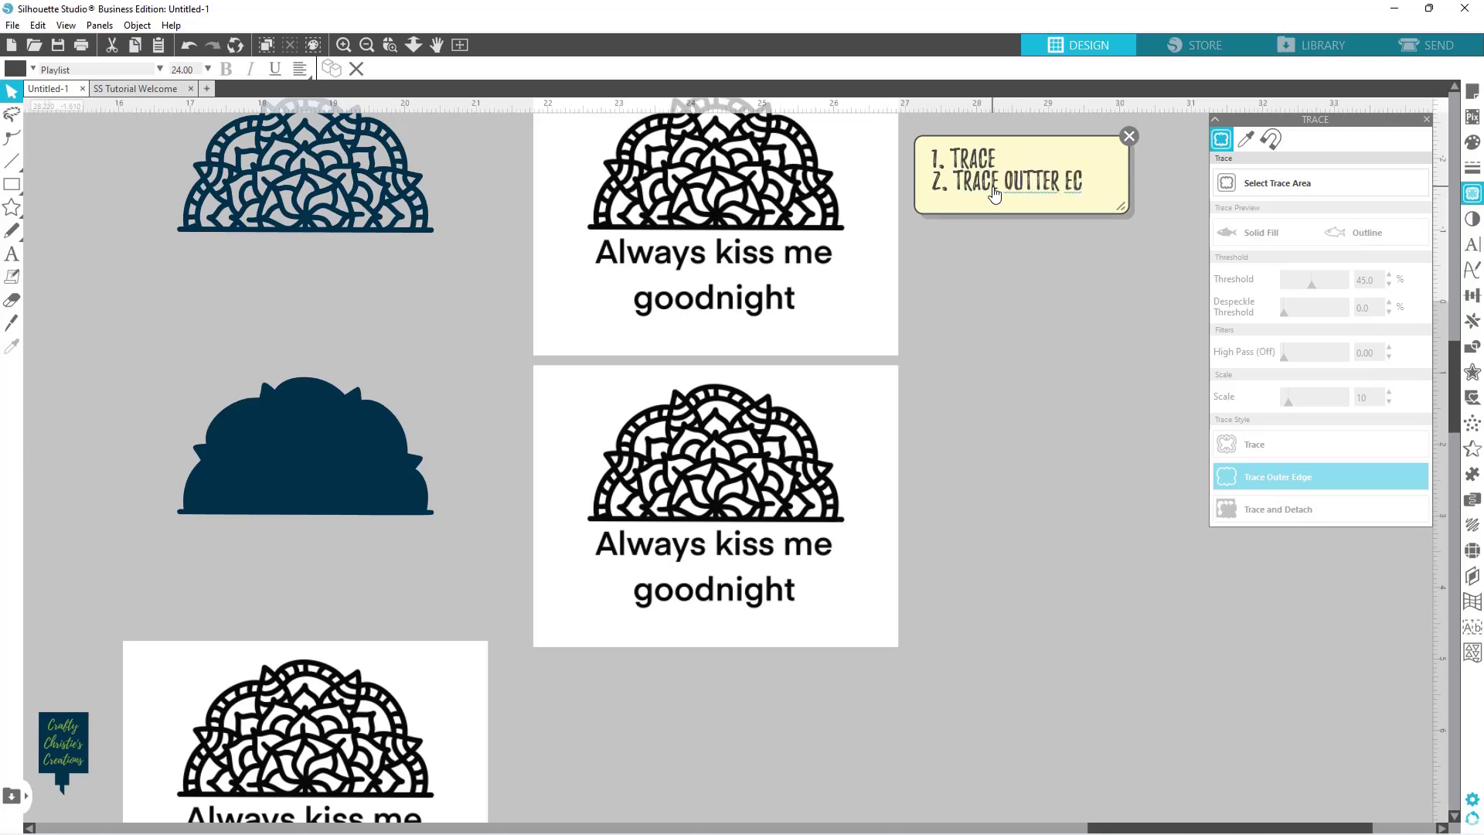
pyautogui.press('BackSpace')
pyautogui.write('DGE')
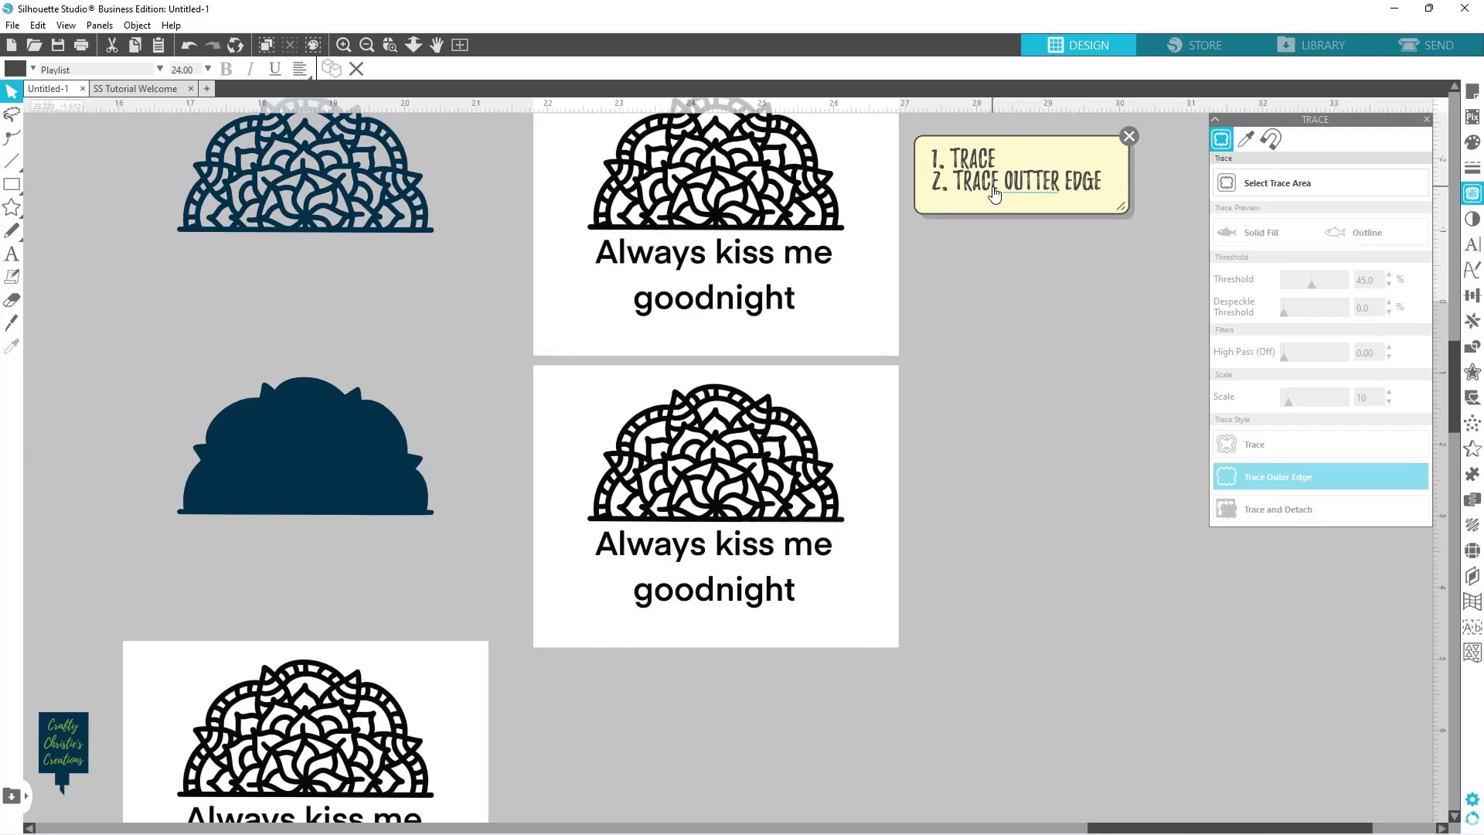
pyautogui.press('Return')
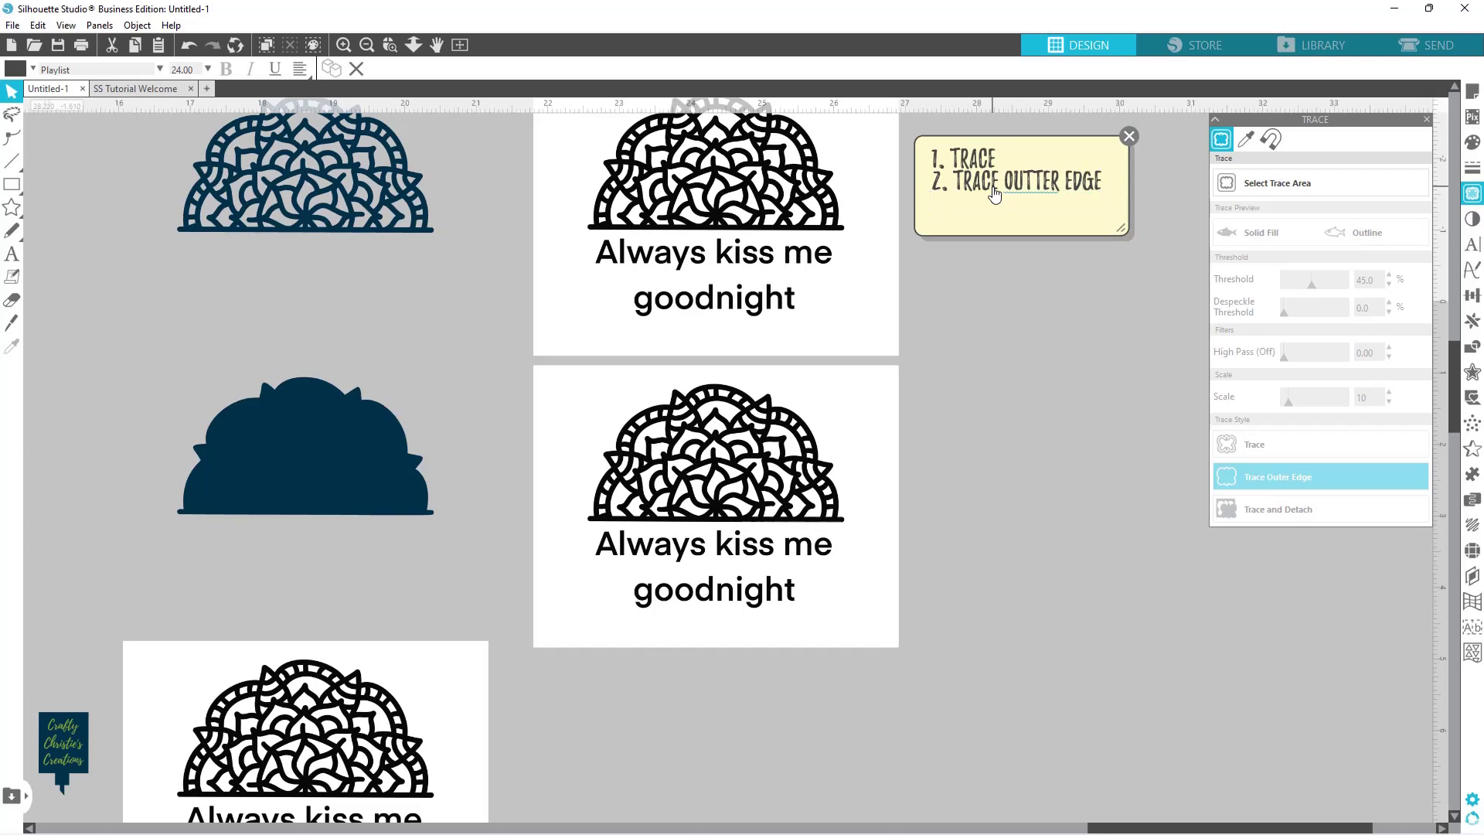
pyautogui.write('3. TRACE AND DETA')
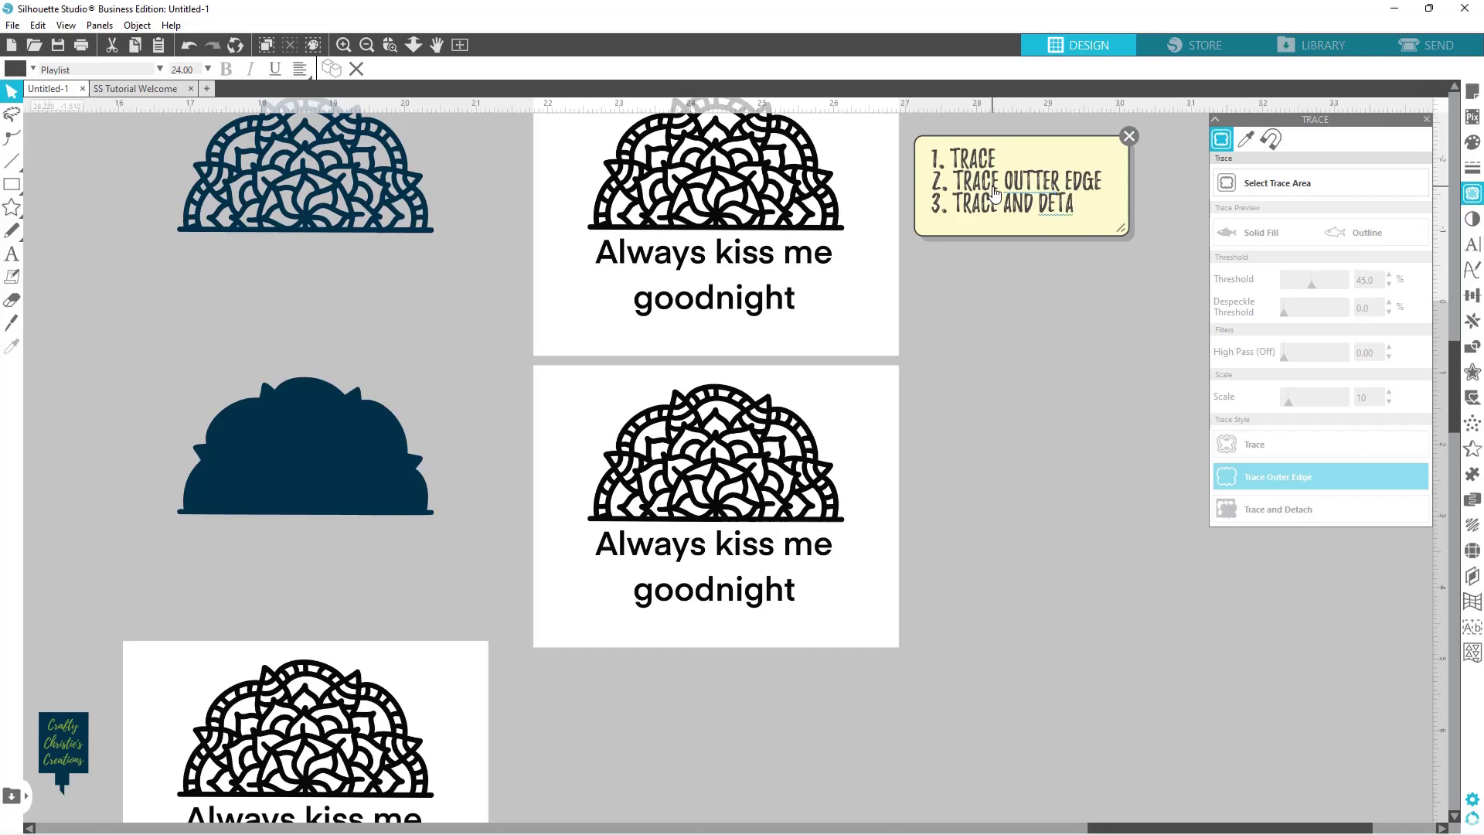
pyautogui.write('CH')
# Step: Select a trace area around the mandala in the image below the navy silhouette and apply Trace and Detach
pyautogui.scroll(-4, 1061, 398)
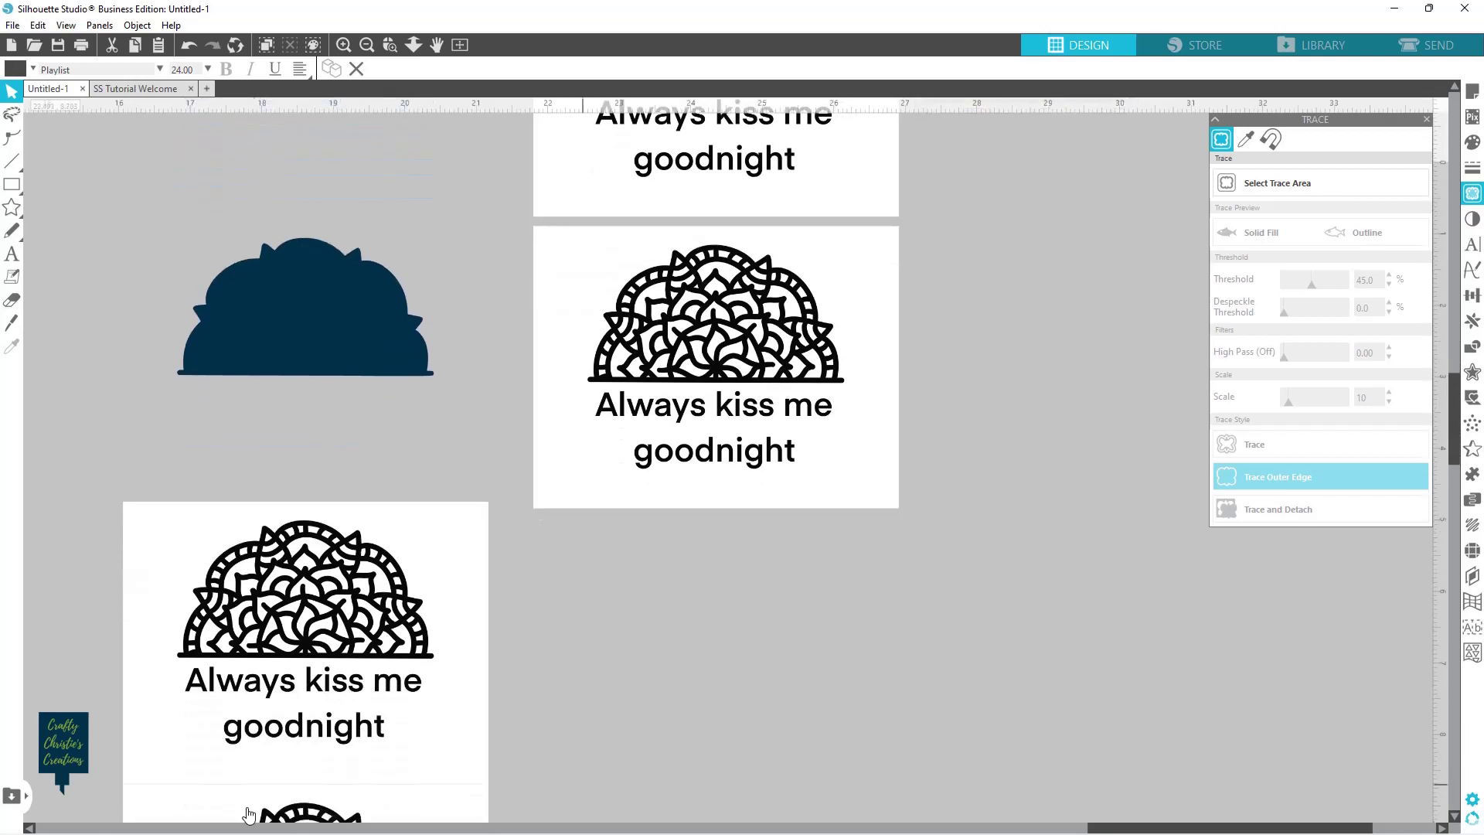
pyautogui.click(307, 649)
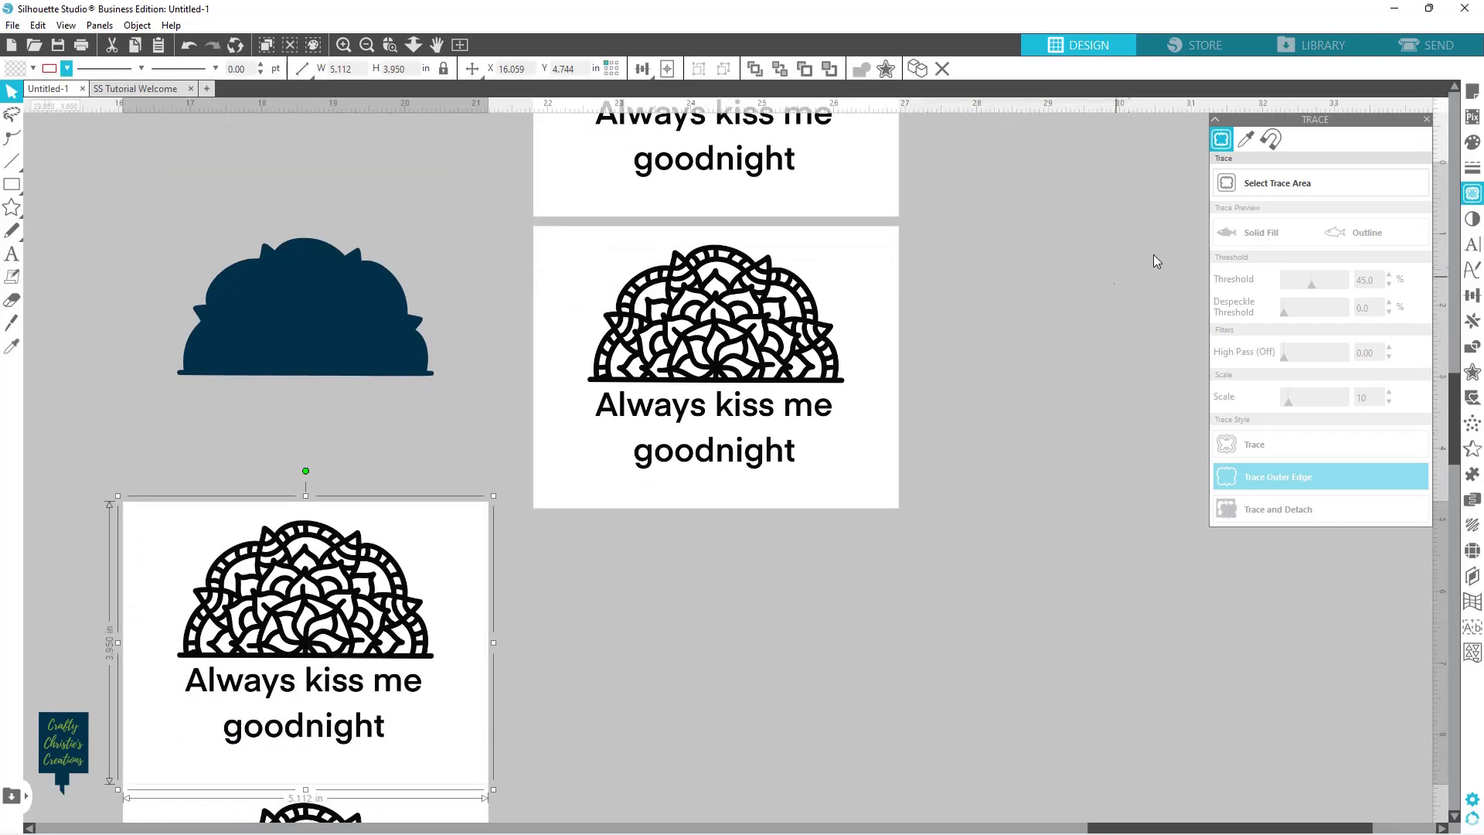
pyautogui.click(1277, 183)
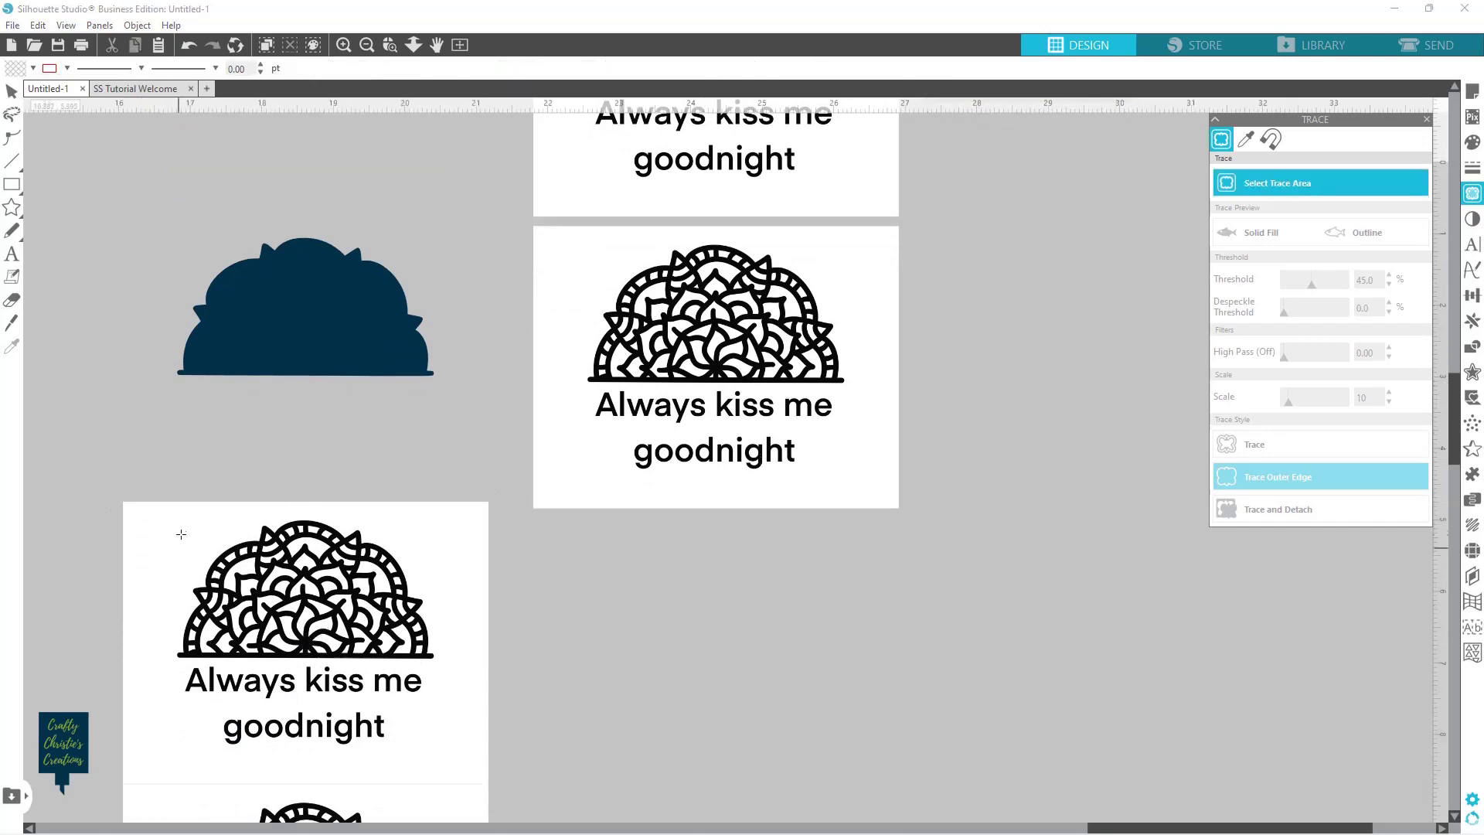
pyautogui.moveTo(166, 516)
pyautogui.mouseDown()
pyautogui.moveTo(398, 592)
pyautogui.moveTo(456, 633)
pyautogui.moveTo(468, 665)
pyautogui.mouseUp()
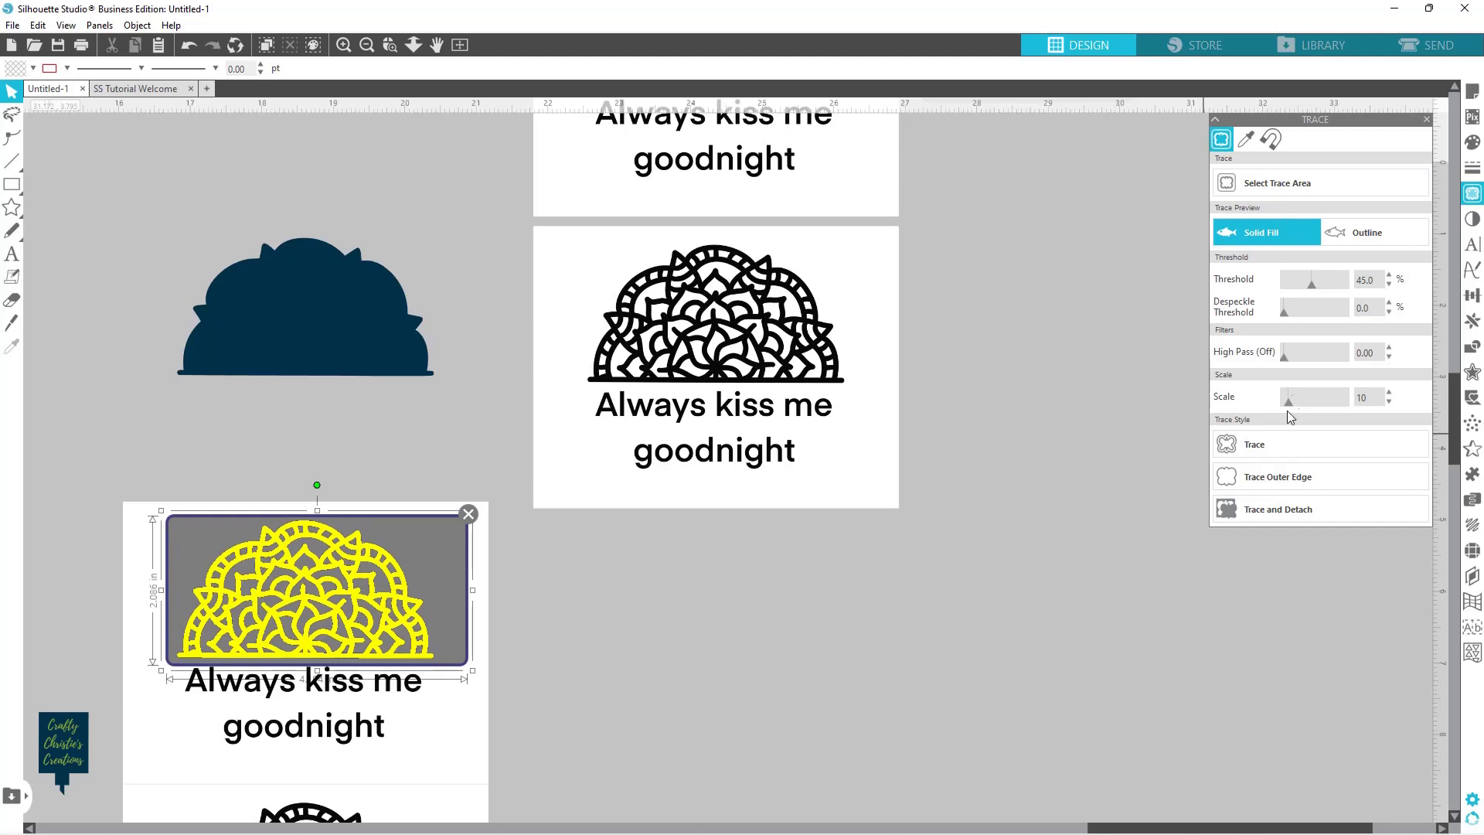
pyautogui.click(1264, 513)
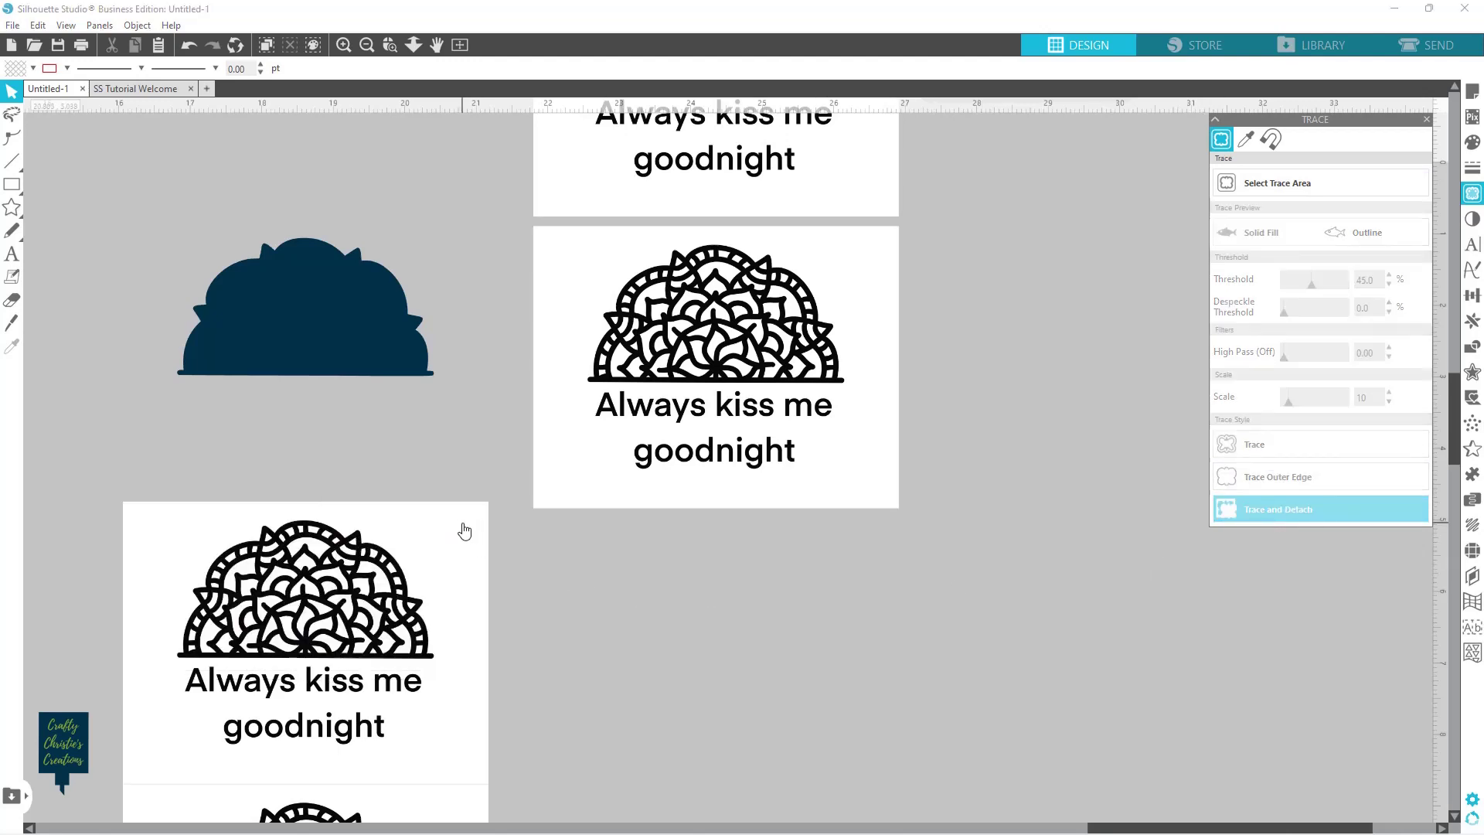
# Step: Move the cut-out source image below the others in the second column and reposition the detached mandala beneath the navy silhouette
pyautogui.moveTo(464, 531)
pyautogui.mouseDown()
pyautogui.moveTo(612, 553)
pyautogui.moveTo(877, 552)
pyautogui.mouseUp()
pyautogui.click(877, 552)
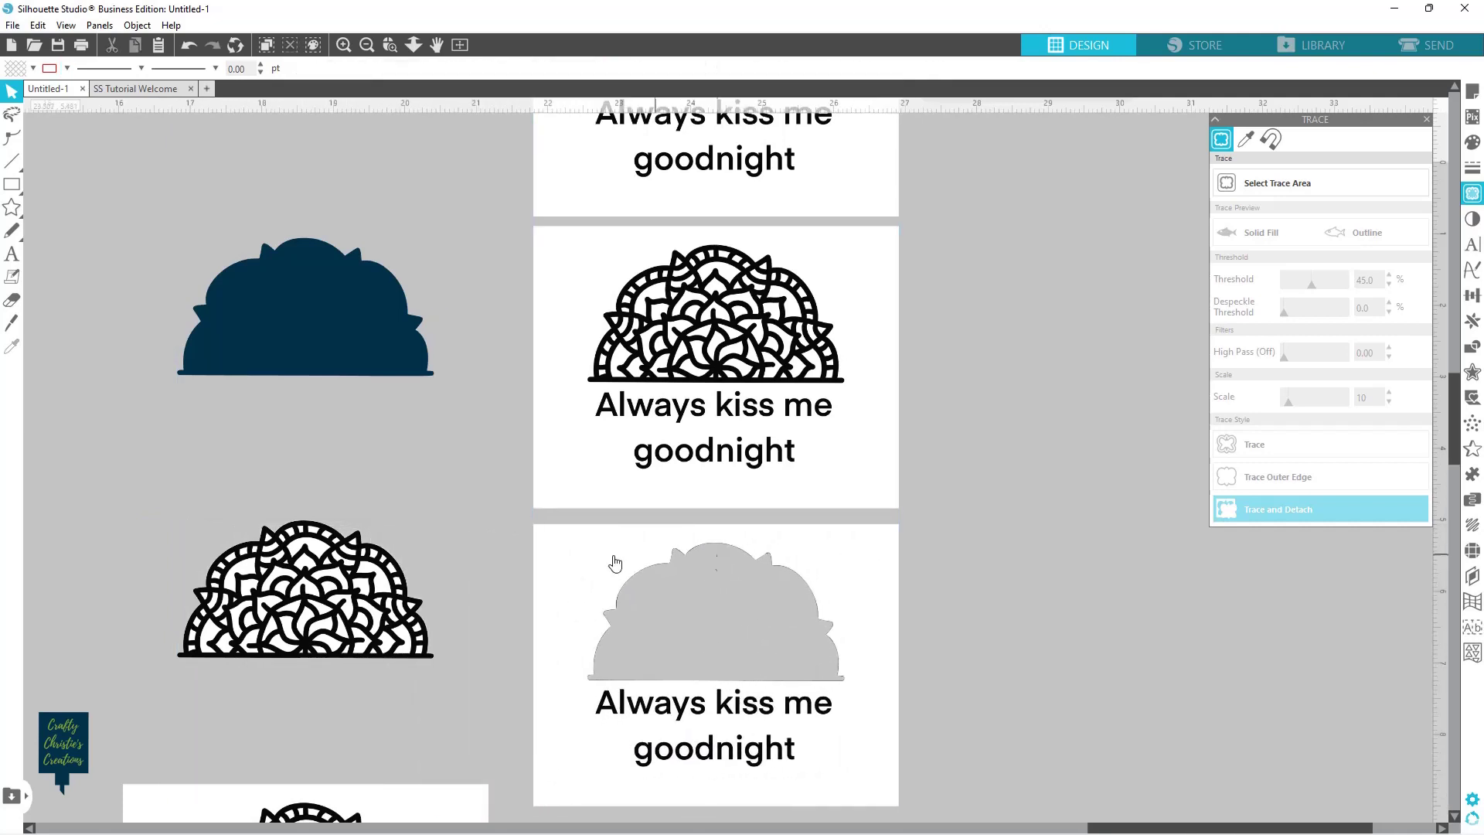
pyautogui.moveTo(399, 571)
pyautogui.mouseDown()
pyautogui.moveTo(486, 468)
pyautogui.moveTo(389, 553)
pyautogui.mouseUp()
pyautogui.click(464, 557)
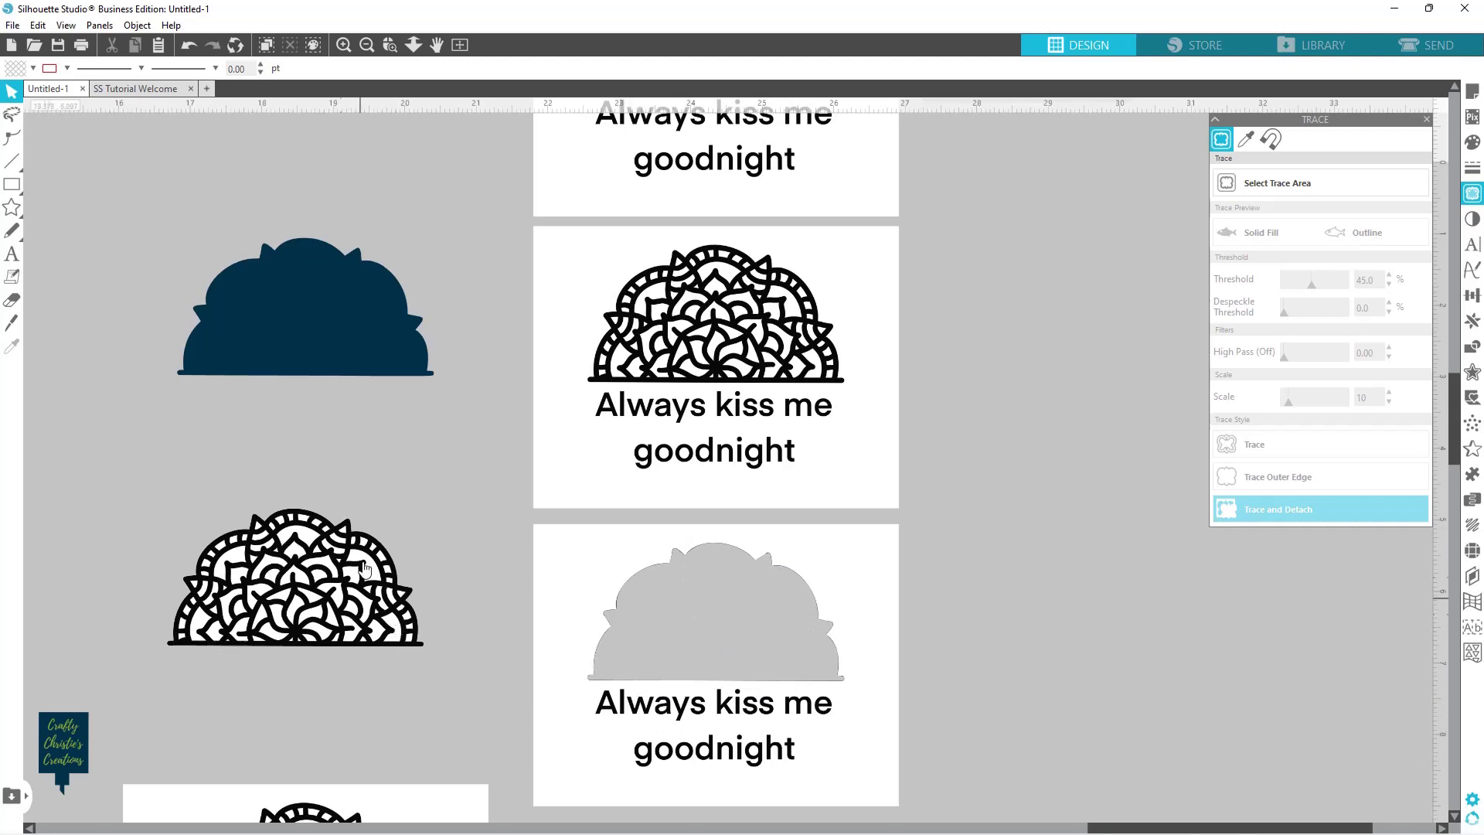
pyautogui.click(313, 572)
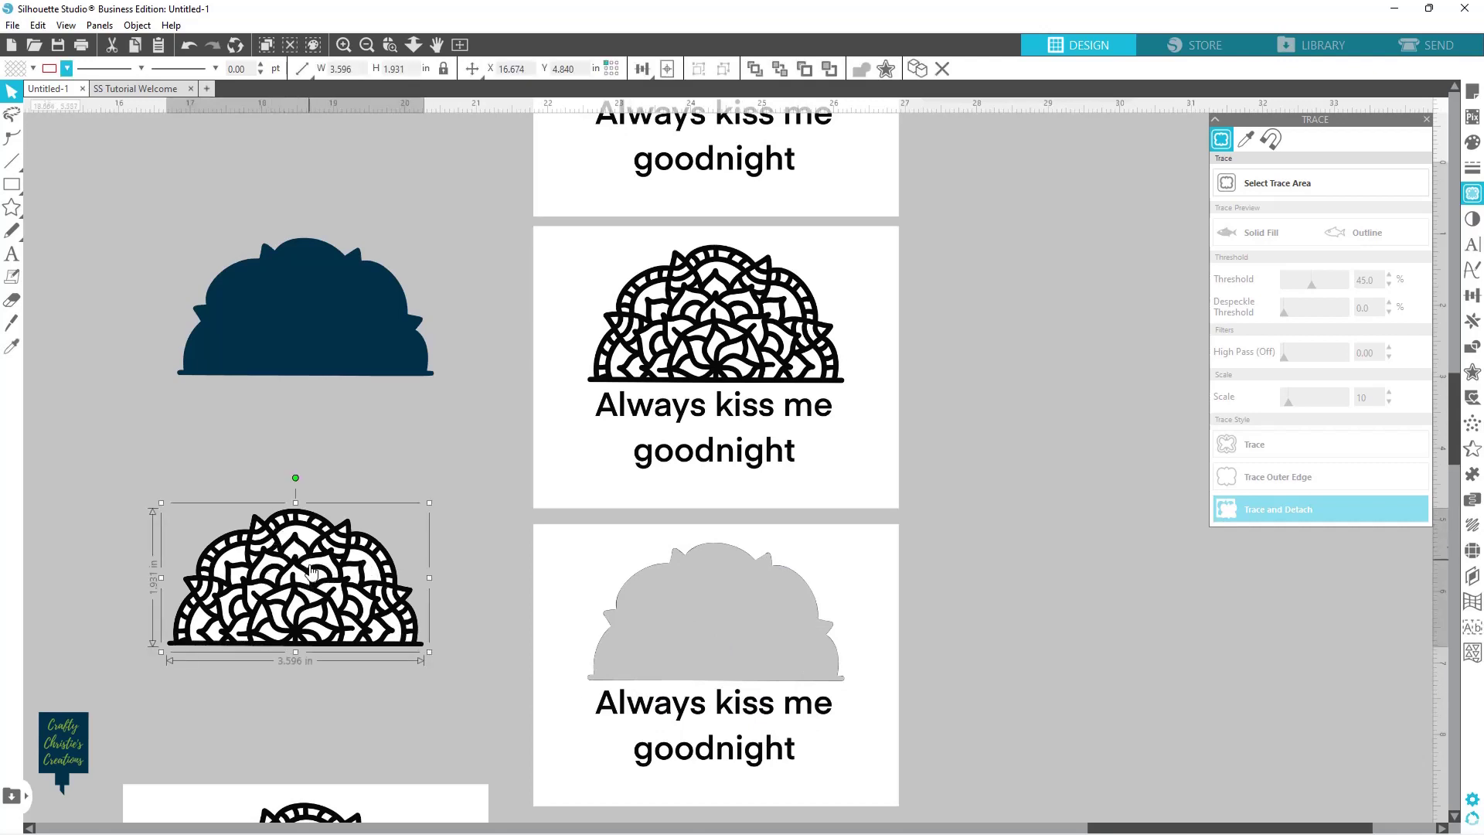
pyautogui.moveTo(313, 572); pyautogui.dragTo(328, 578)
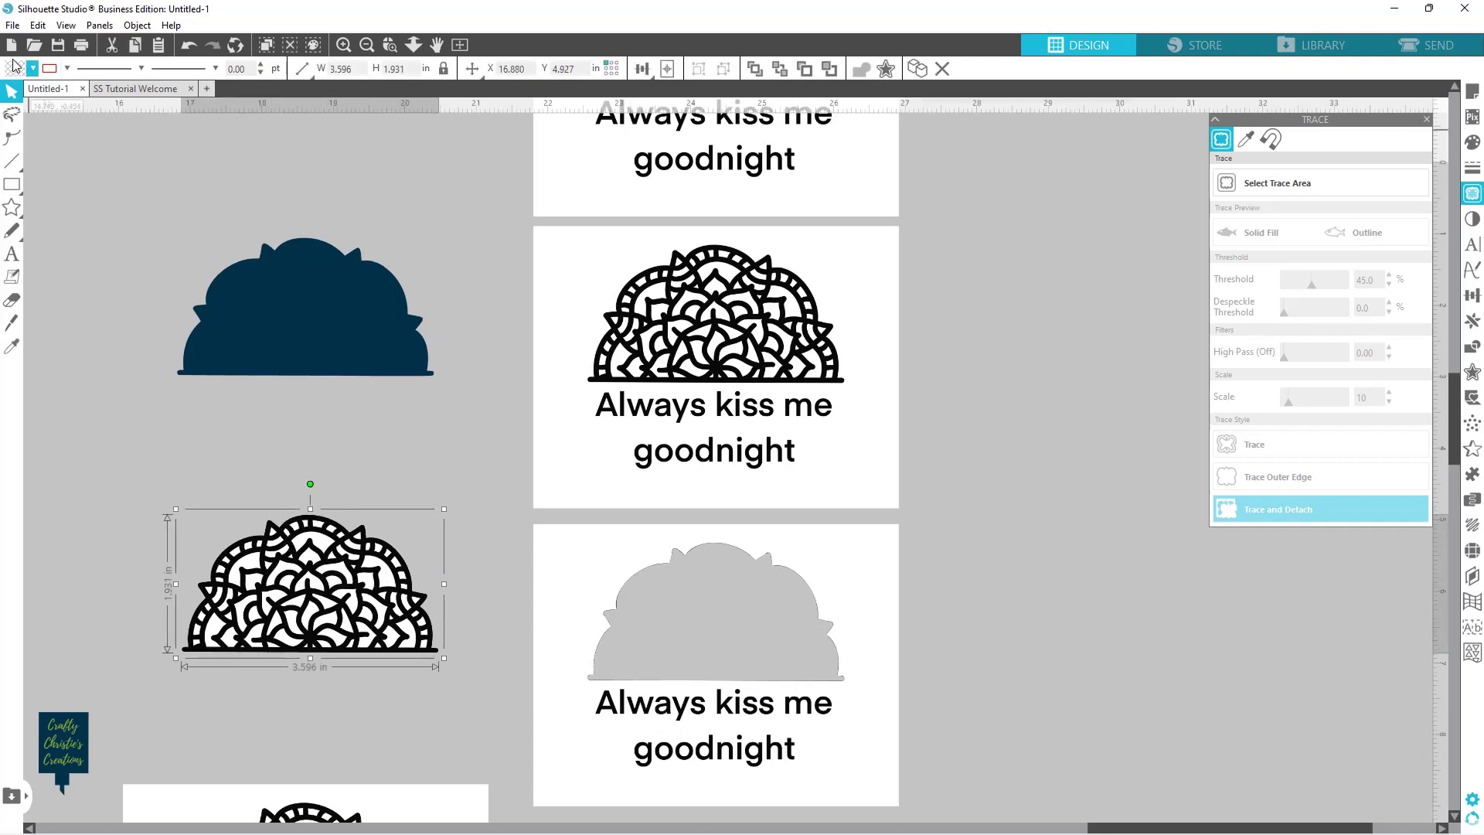
# Step: Try filling the detached mandala with dark navy blue, and undo the fill
pyautogui.click(34, 68)
pyautogui.click(33, 94)
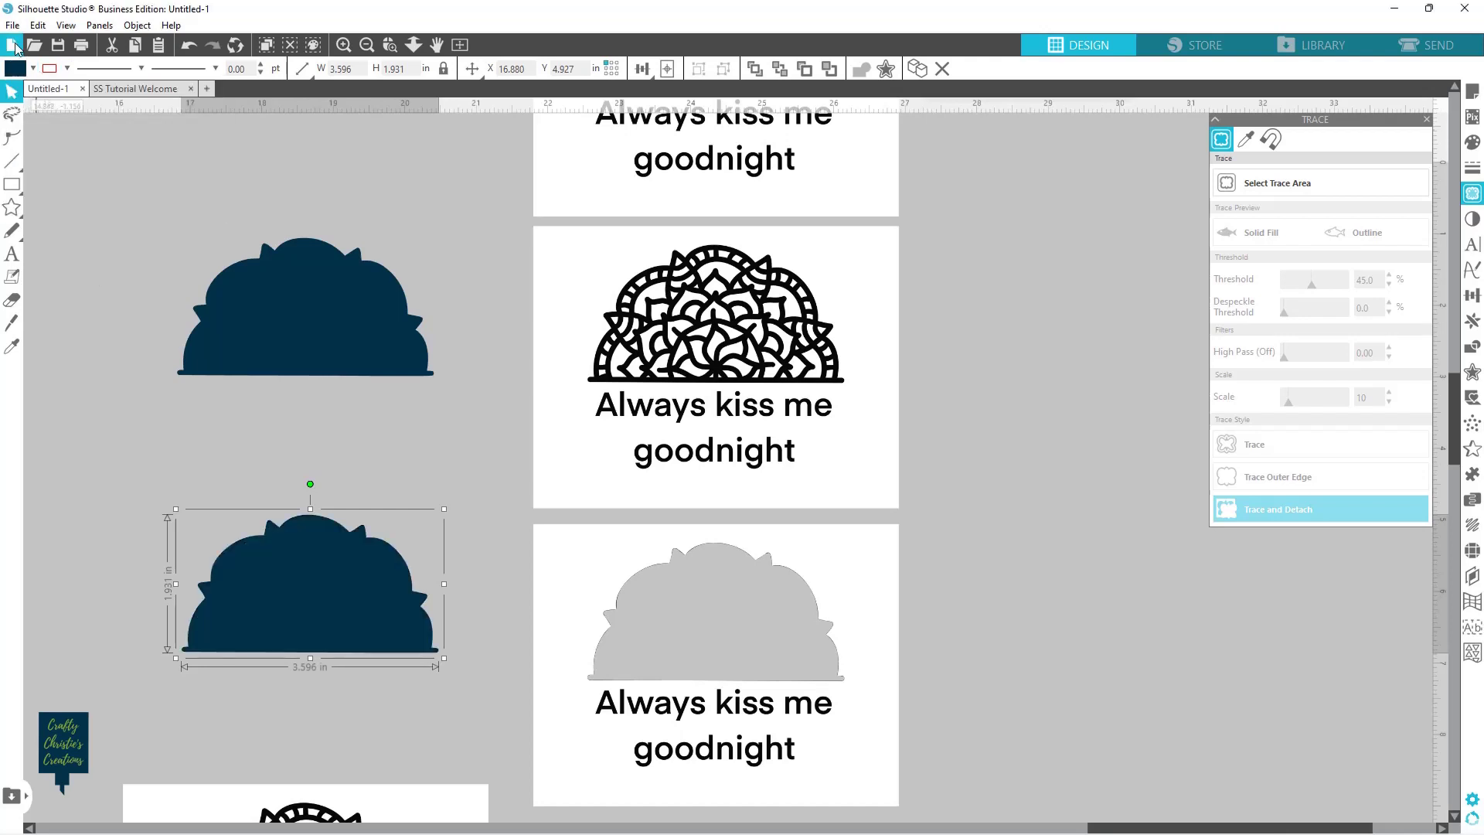
pyautogui.click(188, 50)
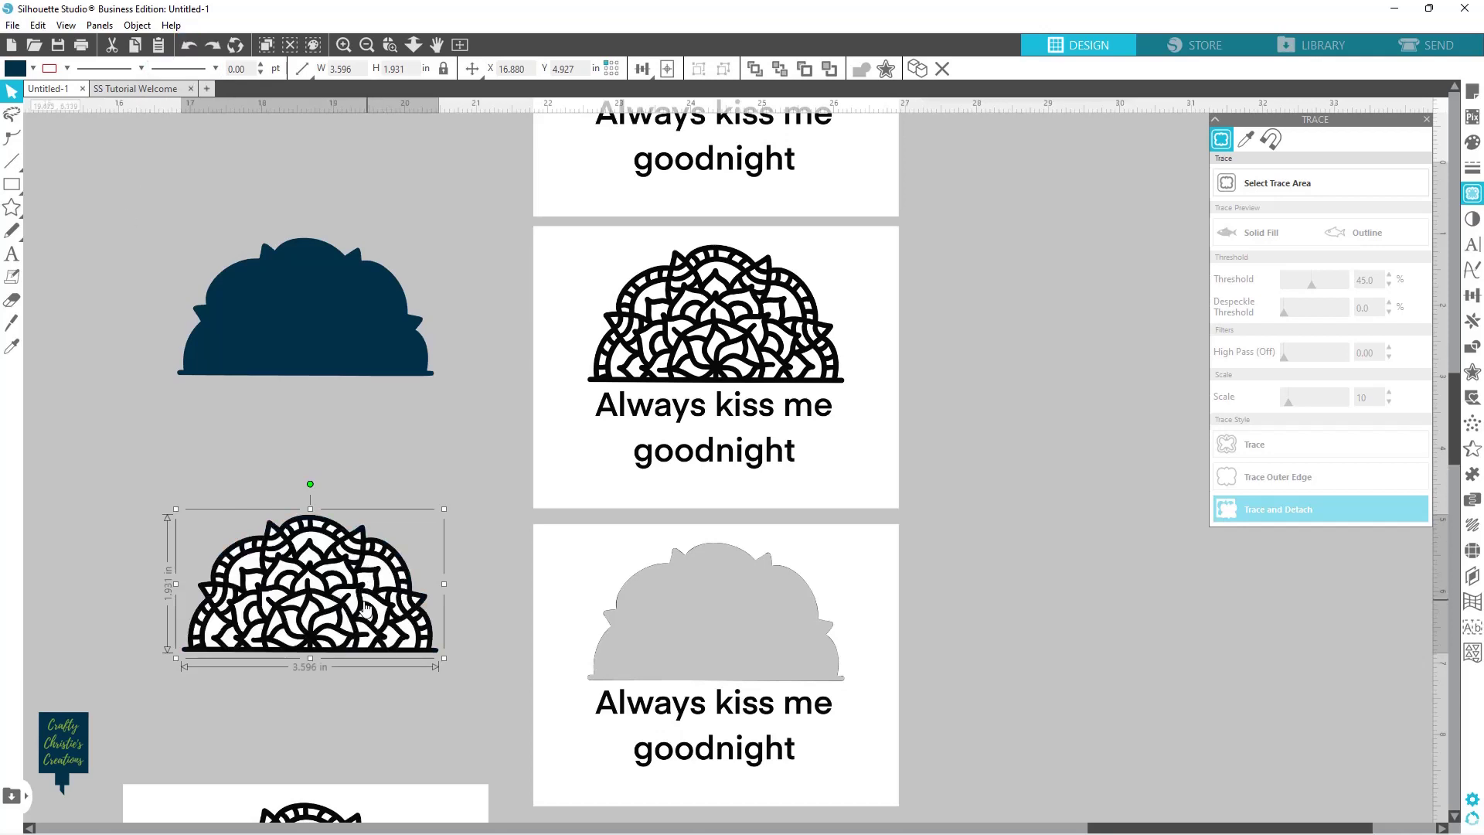
# Step: Line up the detached mandala with the navy silhouette above it
pyautogui.moveTo(361, 603)
pyautogui.mouseDown()
pyautogui.moveTo(294, 583)
pyautogui.moveTo(363, 606)
pyautogui.mouseUp()
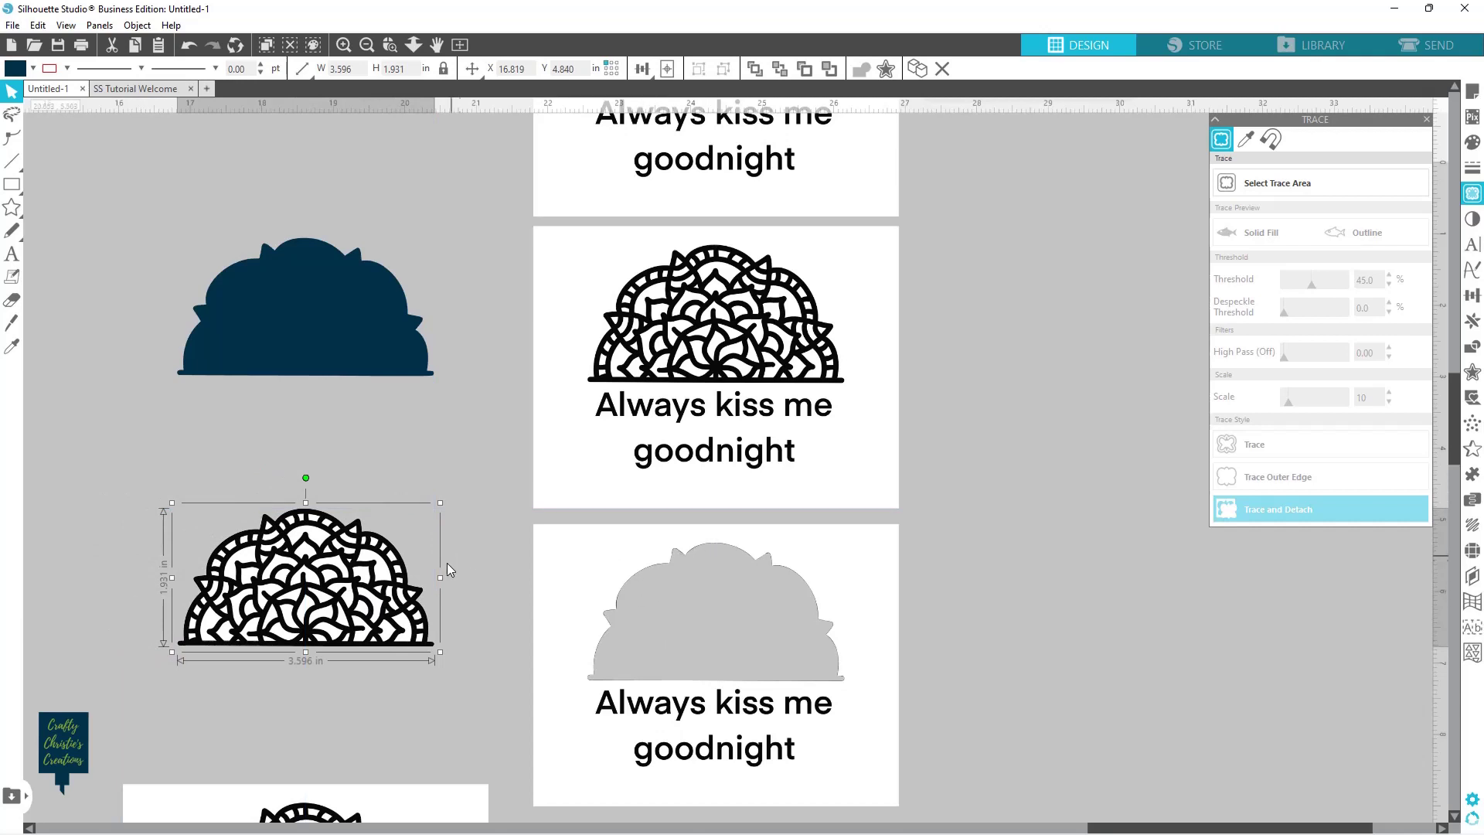
pyautogui.moveTo(371, 593); pyautogui.dragTo(370, 588)
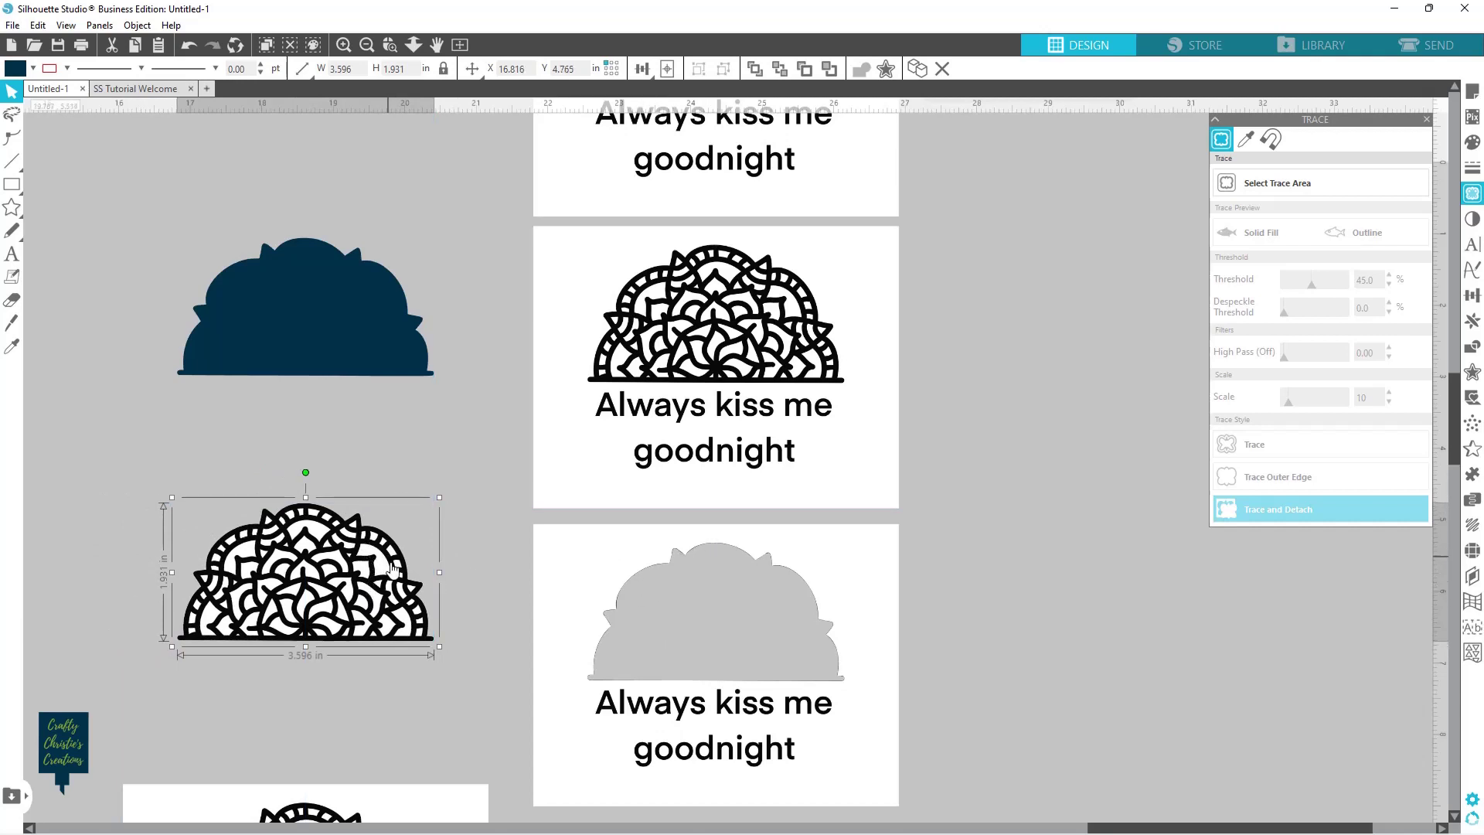
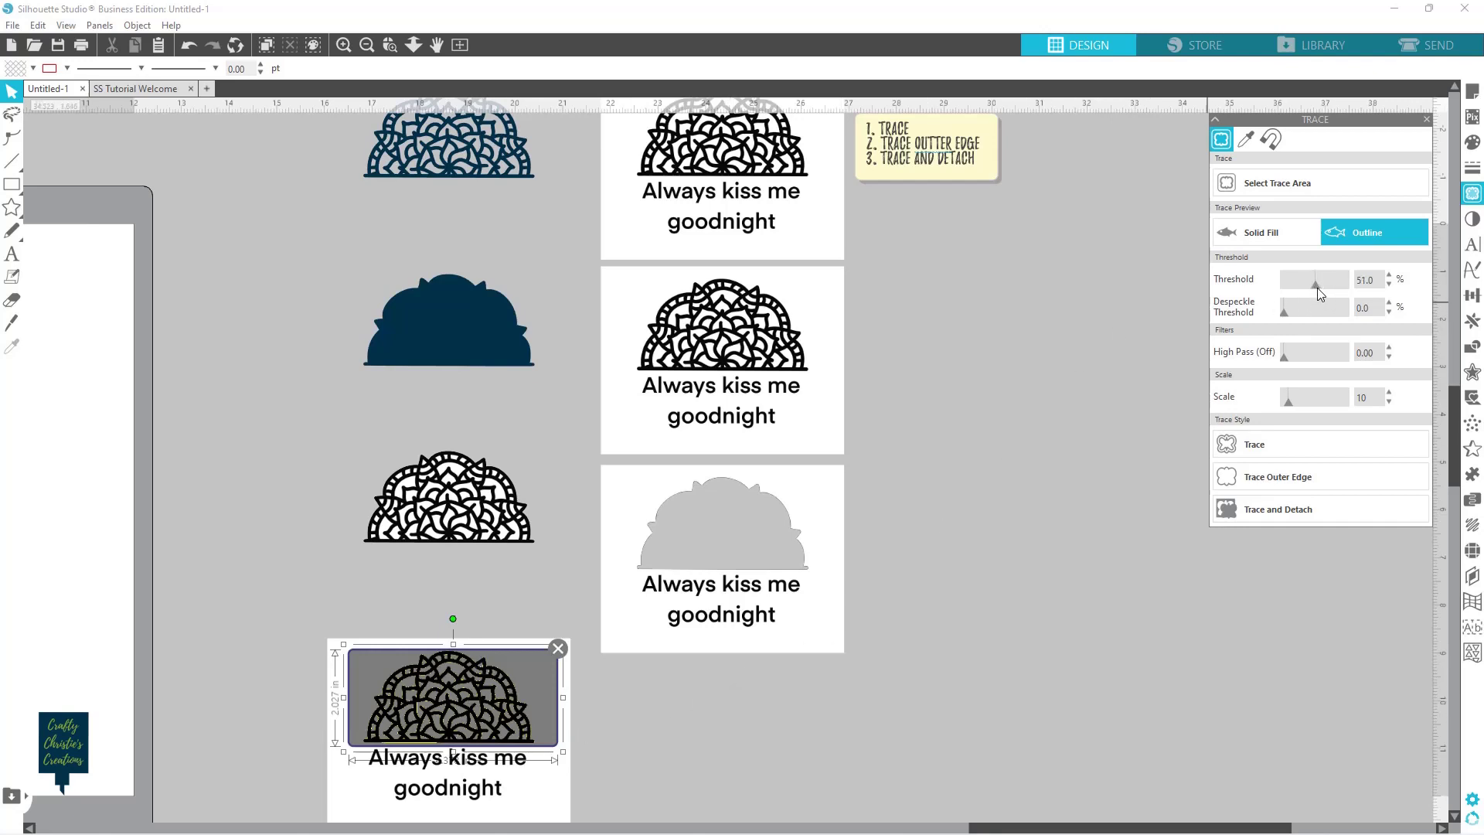
# Step: Try low threshold values, a raised despeckle threshold and the high pass filter on the bottom mandala, and turn high pass back off
pyautogui.moveTo(1331, 288)
pyautogui.mouseDown()
pyautogui.moveTo(1352, 290)
pyautogui.moveTo(1283, 292)
pyautogui.mouseUp()
pyautogui.moveTo(1283, 292); pyautogui.dragTo(1291, 293)
pyautogui.moveTo(1283, 311); pyautogui.dragTo(1294, 313)
pyautogui.click(1285, 358)
pyautogui.moveTo(1286, 359); pyautogui.dragTo(1315, 358)
pyautogui.moveTo(1335, 360); pyautogui.dragTo(1279, 355)
# Step: Trace the bottom mandala at a 100% threshold and move its source image to the end of the second column
pyautogui.moveTo(1332, 288); pyautogui.dragTo(1354, 292)
pyautogui.click(1249, 441)
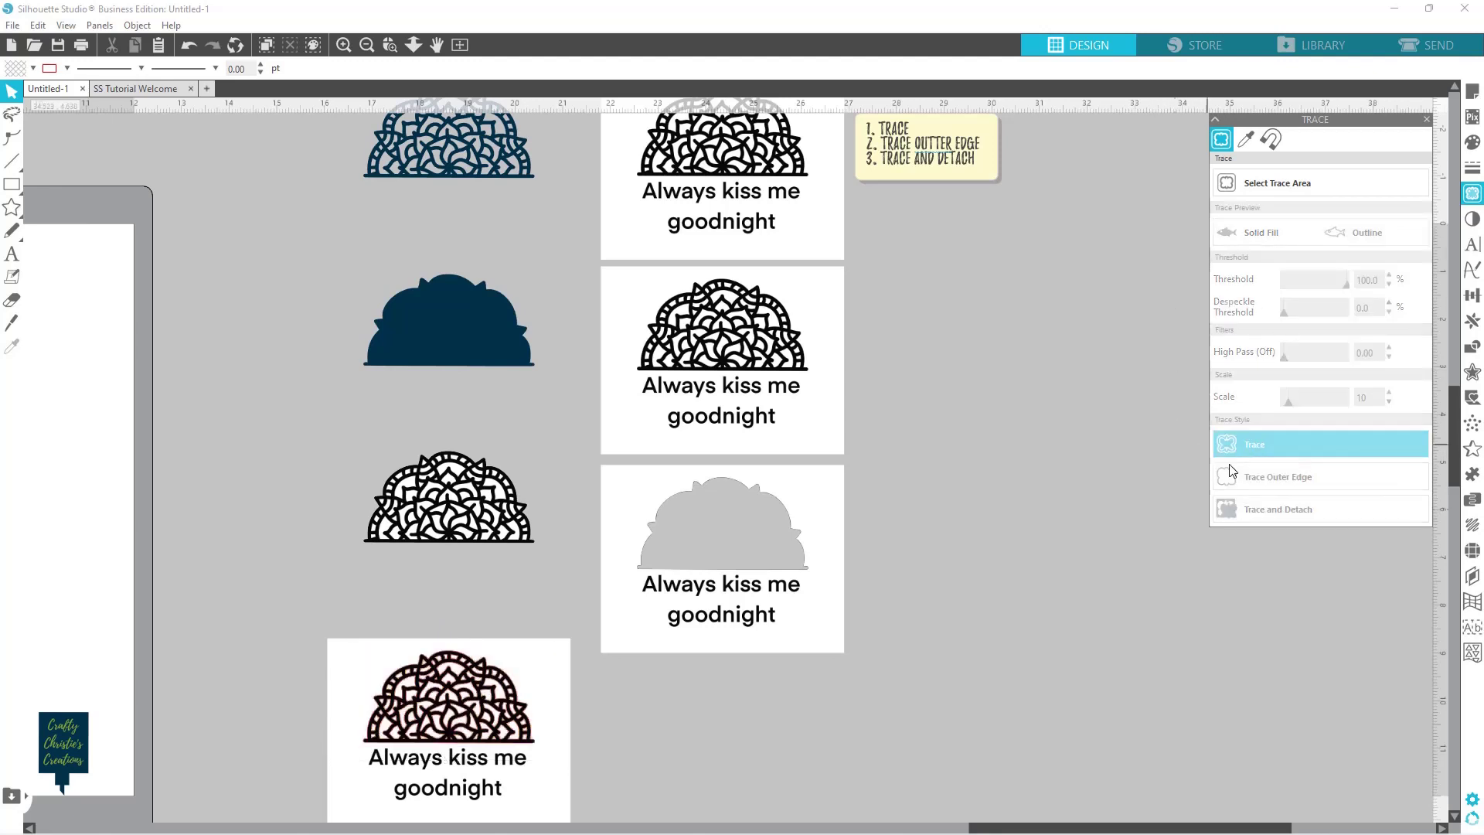
pyautogui.moveTo(525, 700); pyautogui.dragTo(811, 731)
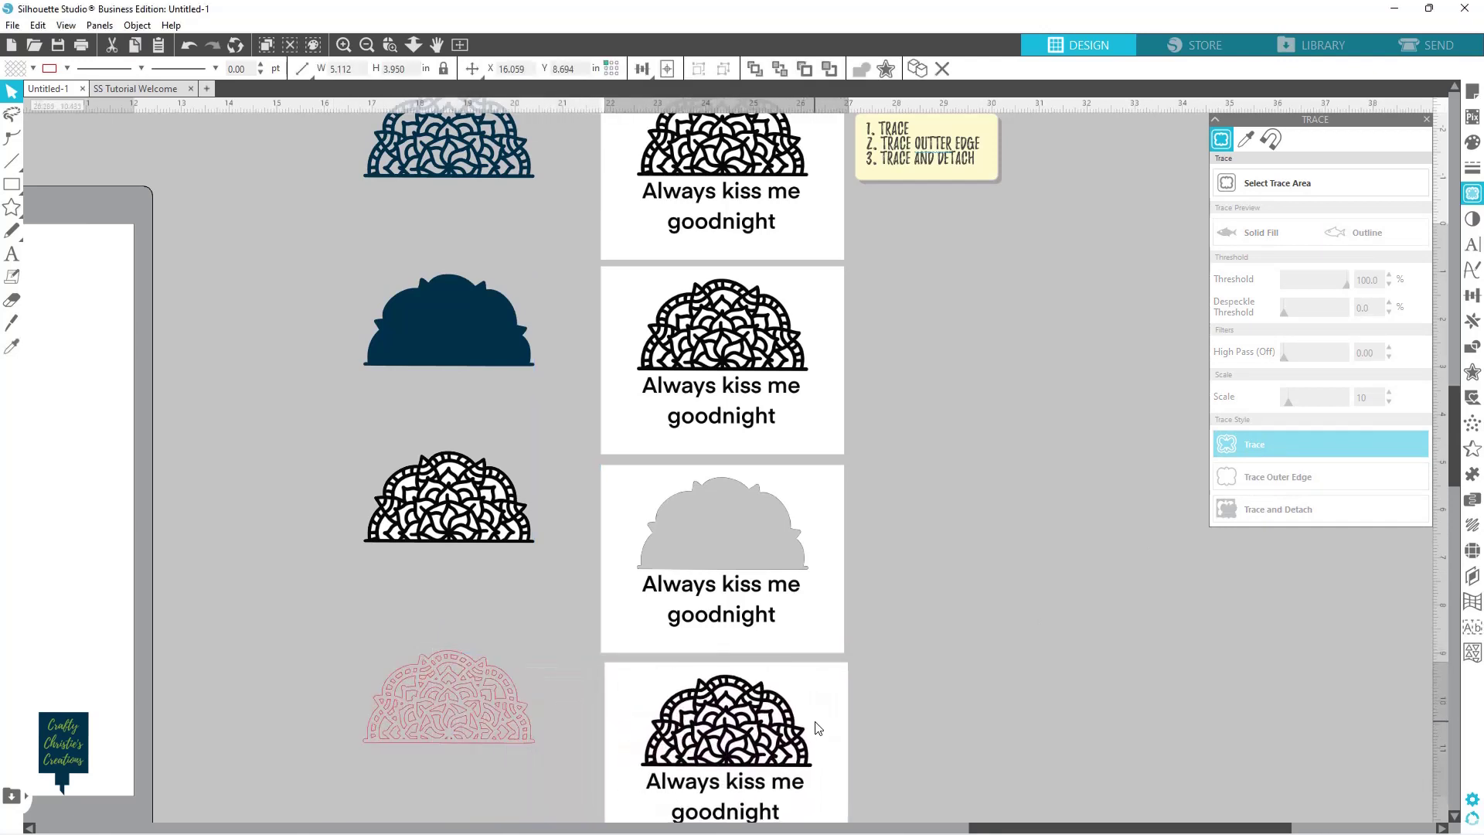
# Step: Fill the newly traced bottom mandala with dark navy blue
pyautogui.click(443, 725)
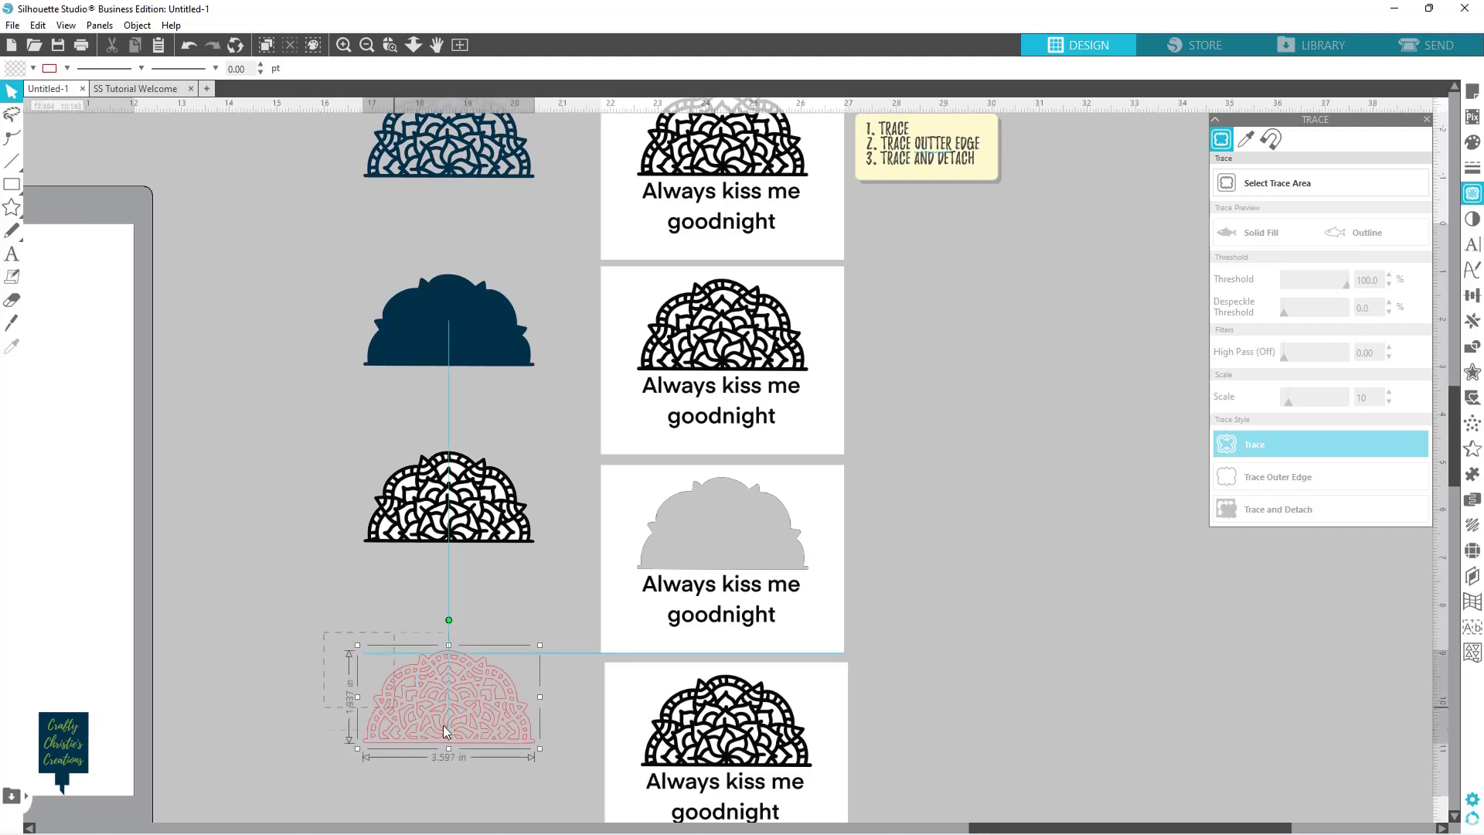
pyautogui.click(32, 68)
pyautogui.click(16, 92)
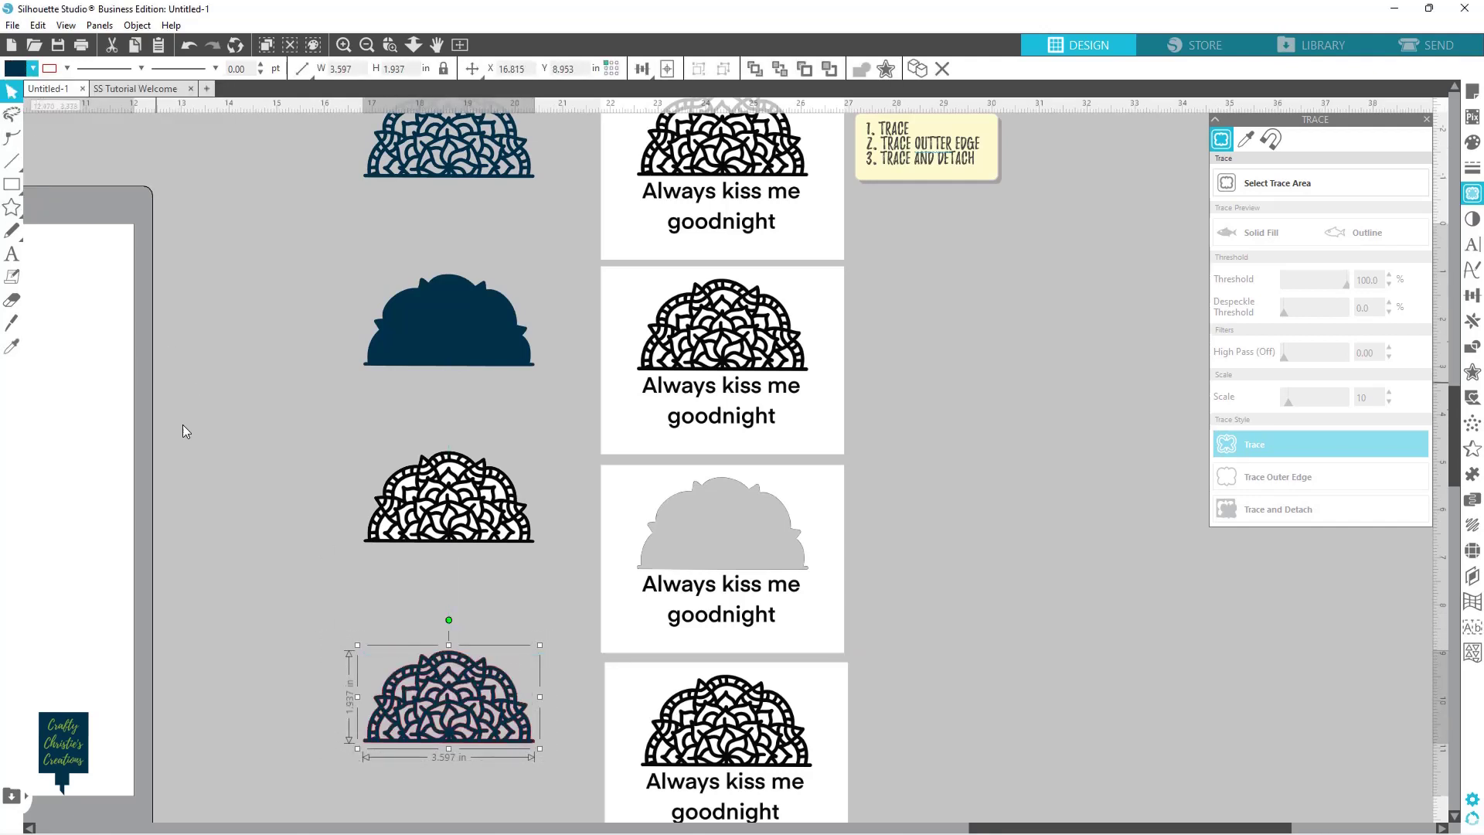
# Step: Set the outline of the bottom traced mandala to dark navy blue and deselect it
pyautogui.click(67, 68)
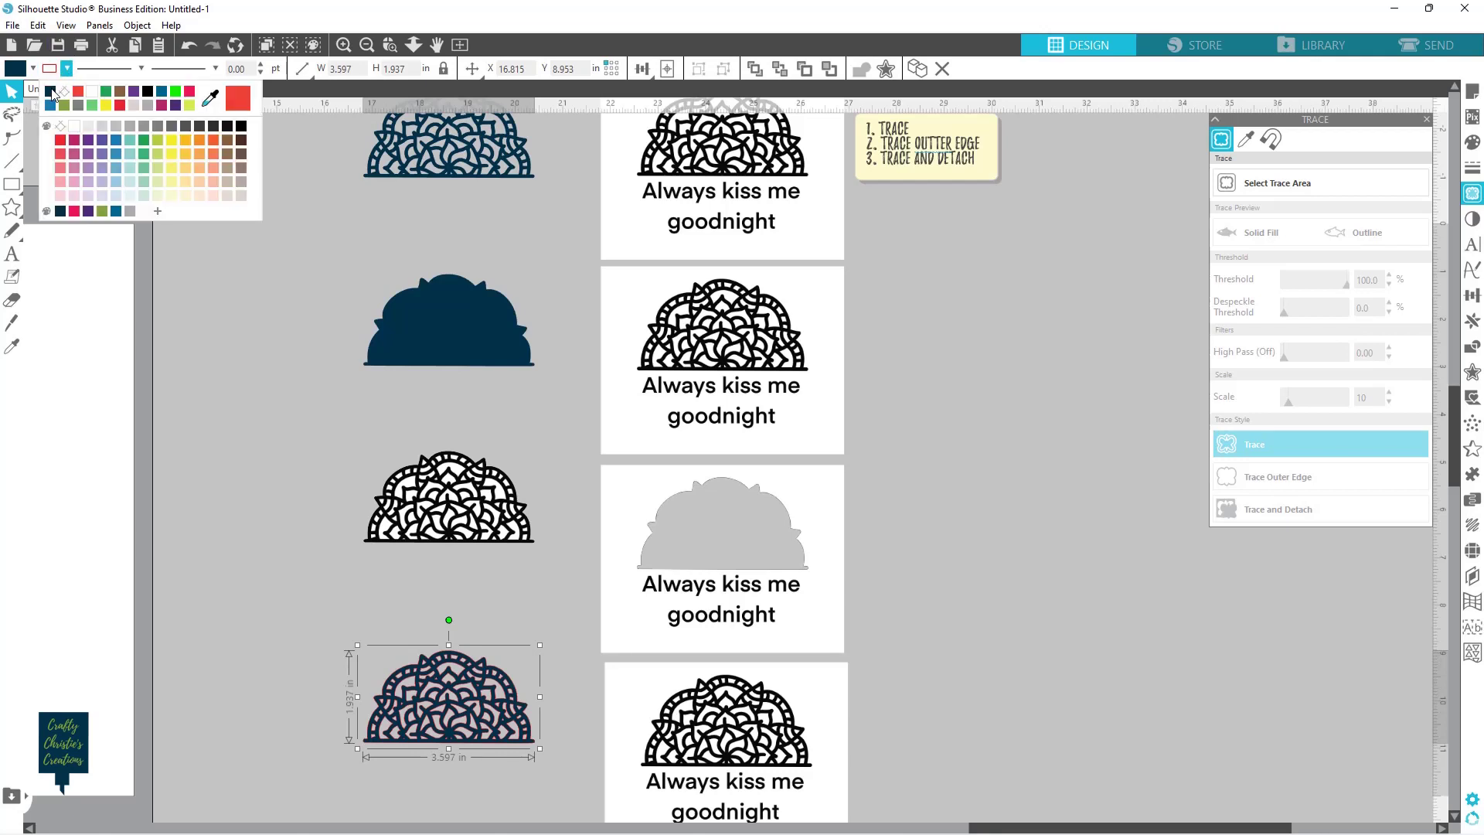
pyautogui.click(101, 194)
pyautogui.click(294, 610)
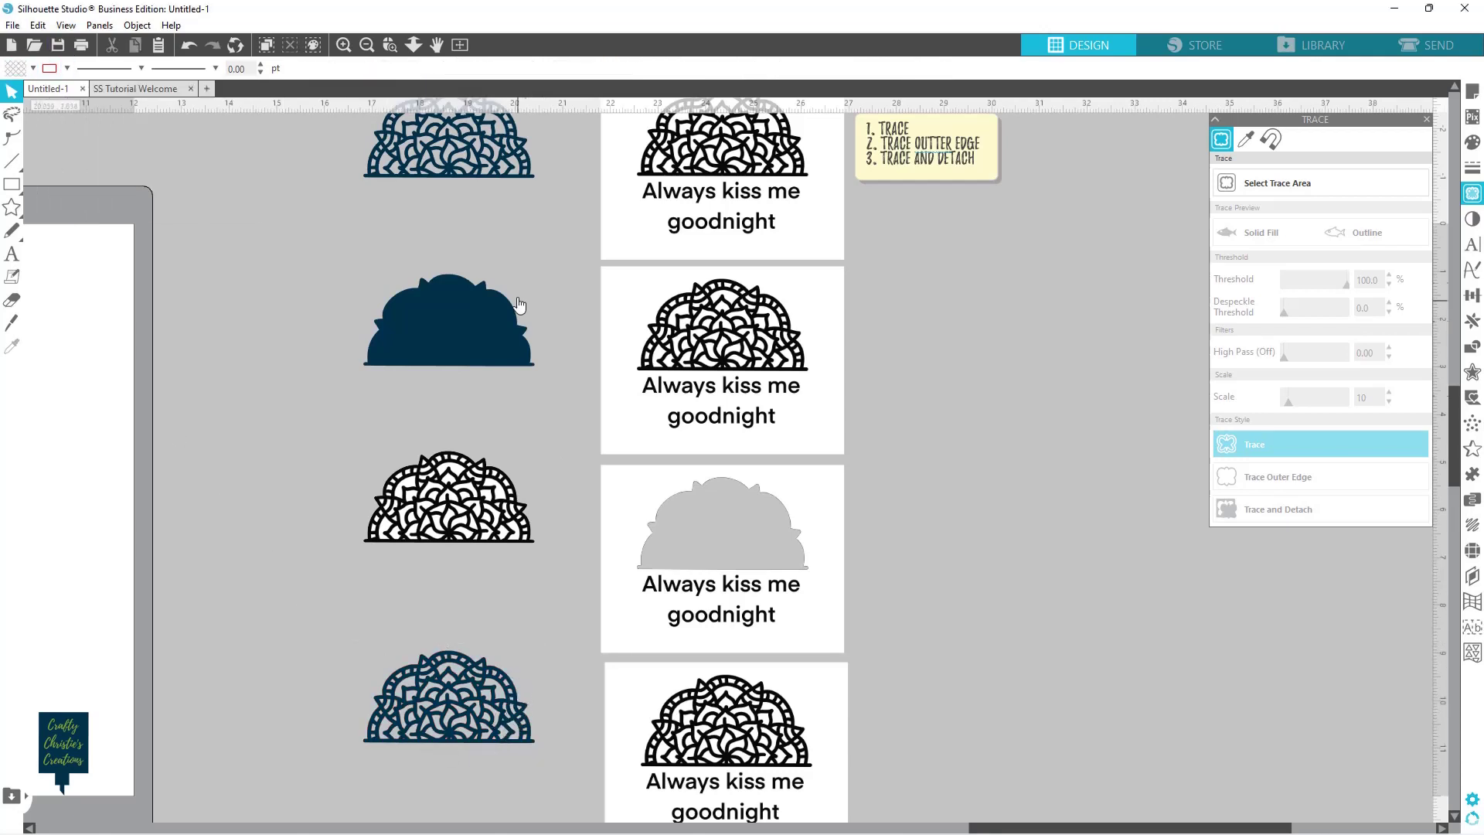
# Step: Add the line "4. TRACE OUTLINE" to the sticky note
pyautogui.scroll(1, 498, 177)
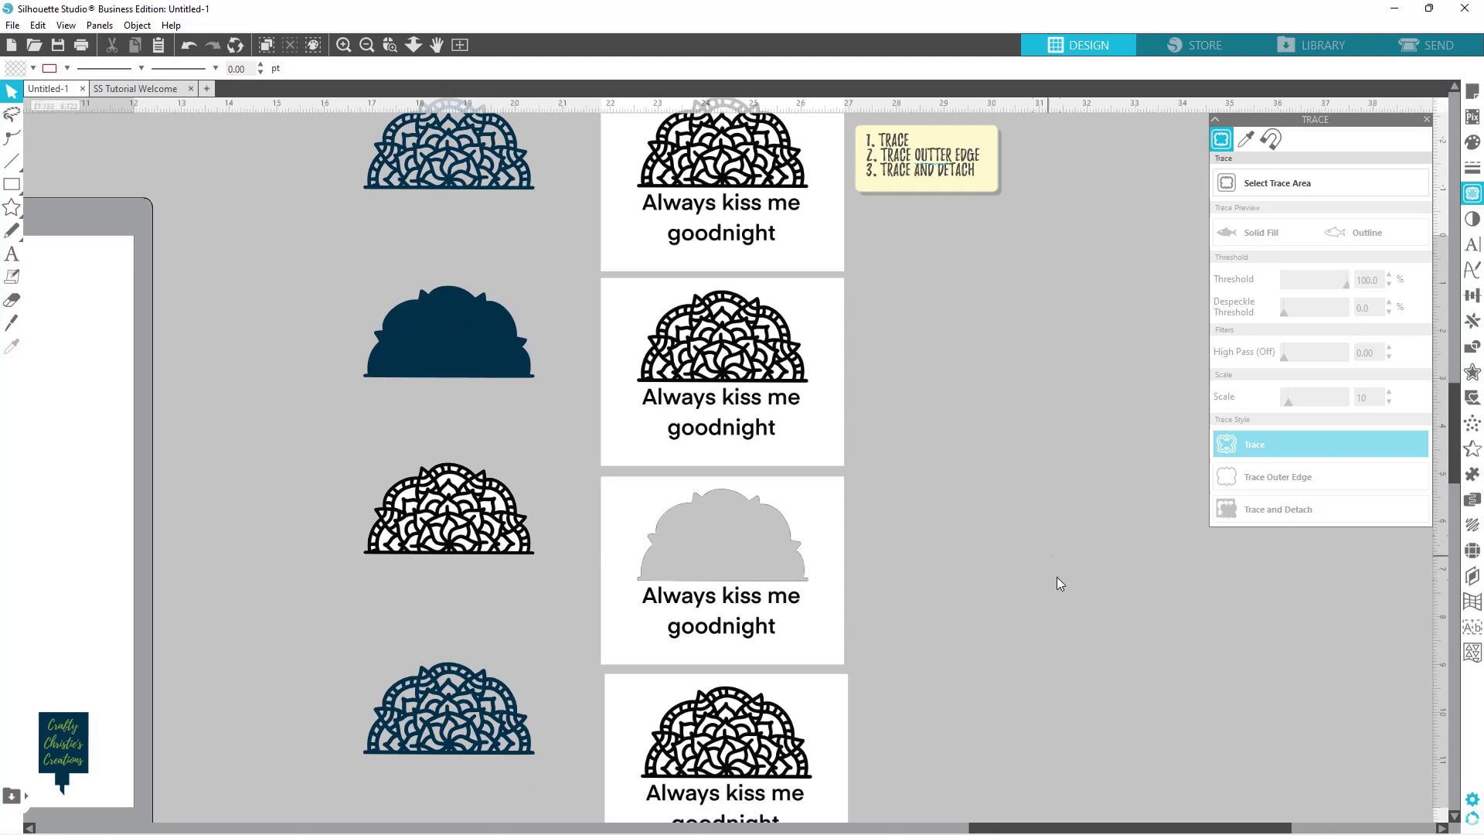
pyautogui.click(976, 170)
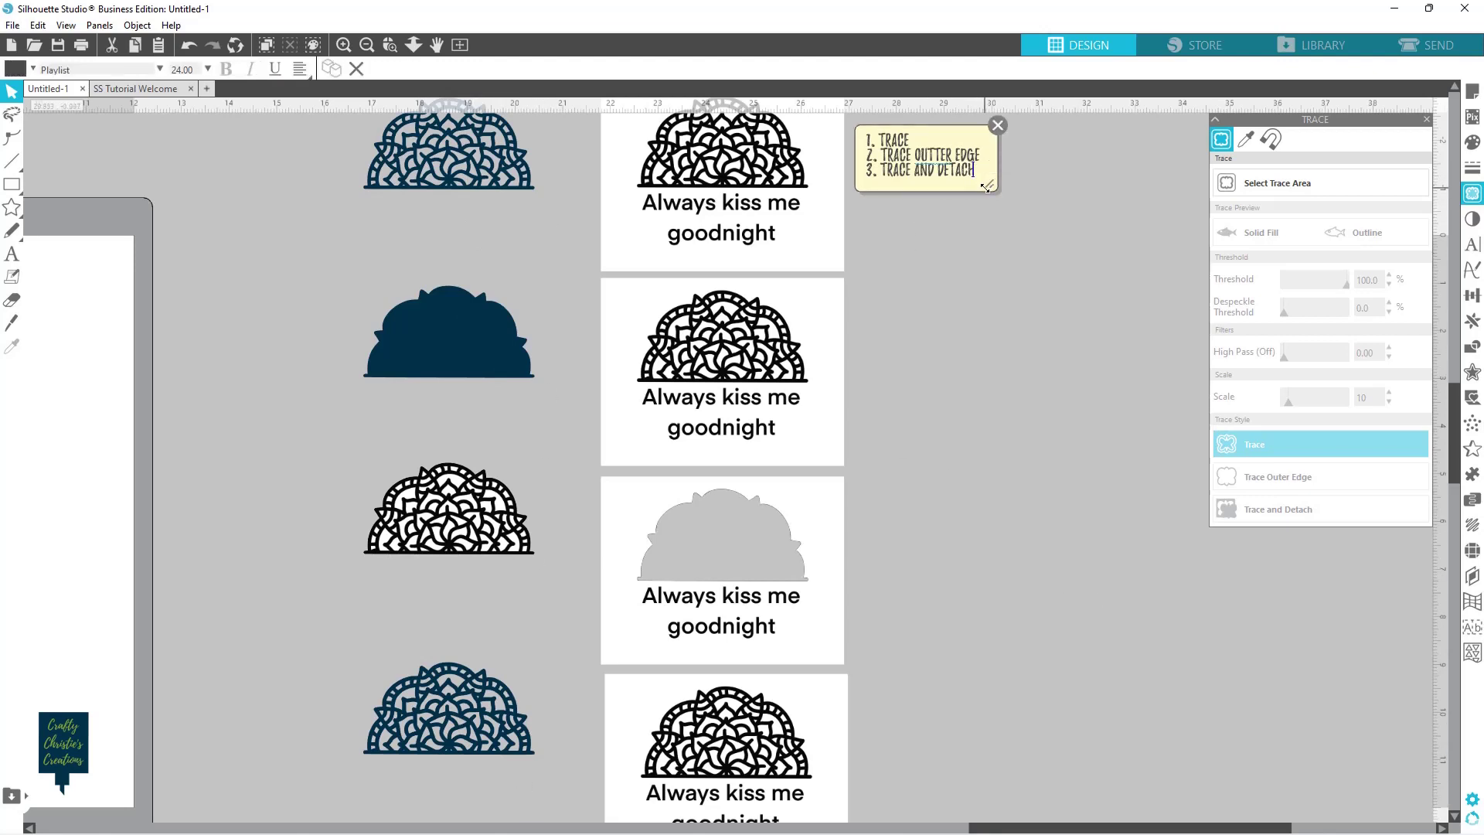
pyautogui.press('Return')
pyautogui.write('\\')
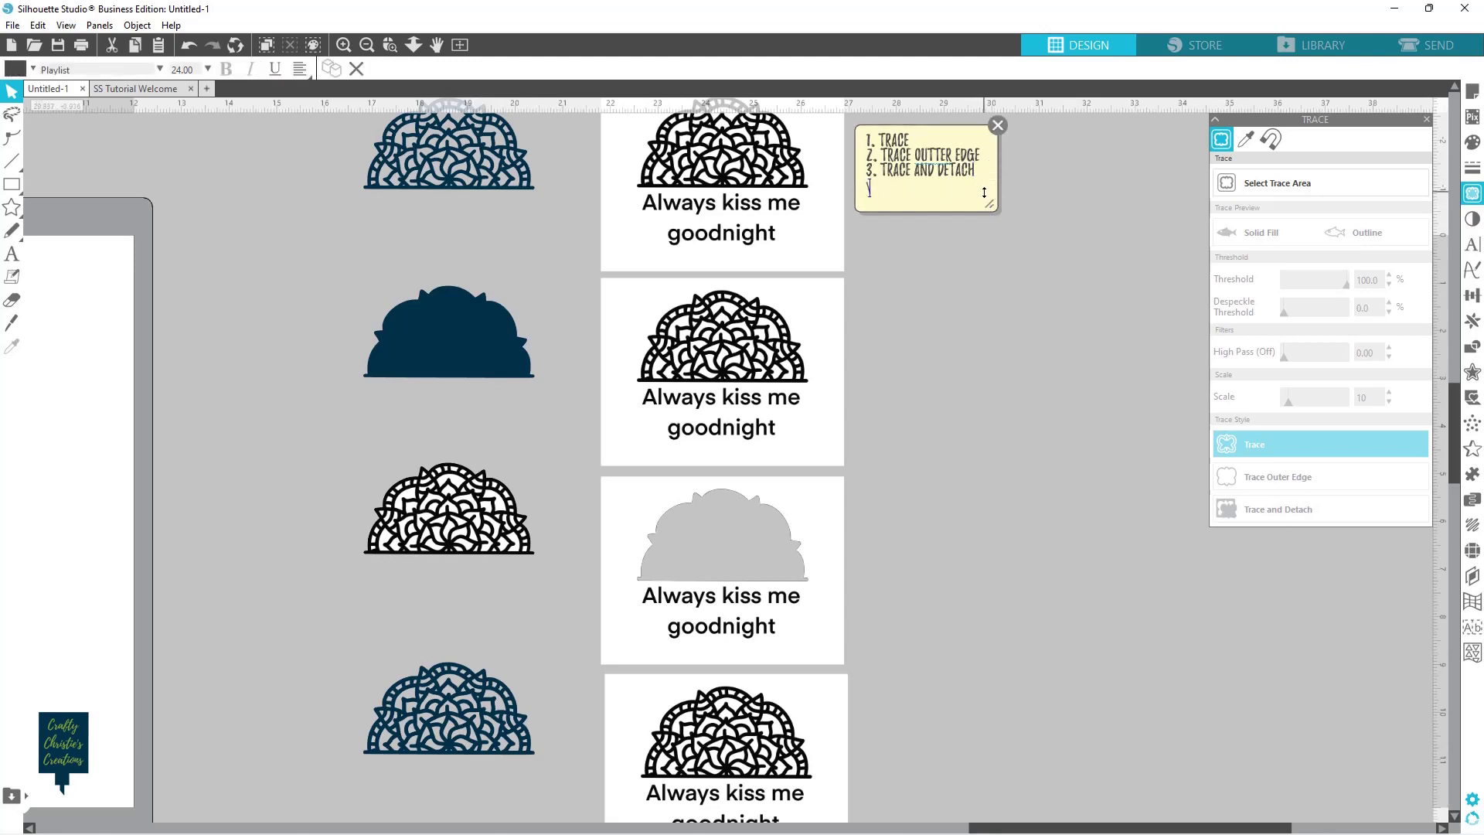
pyautogui.write('4.')
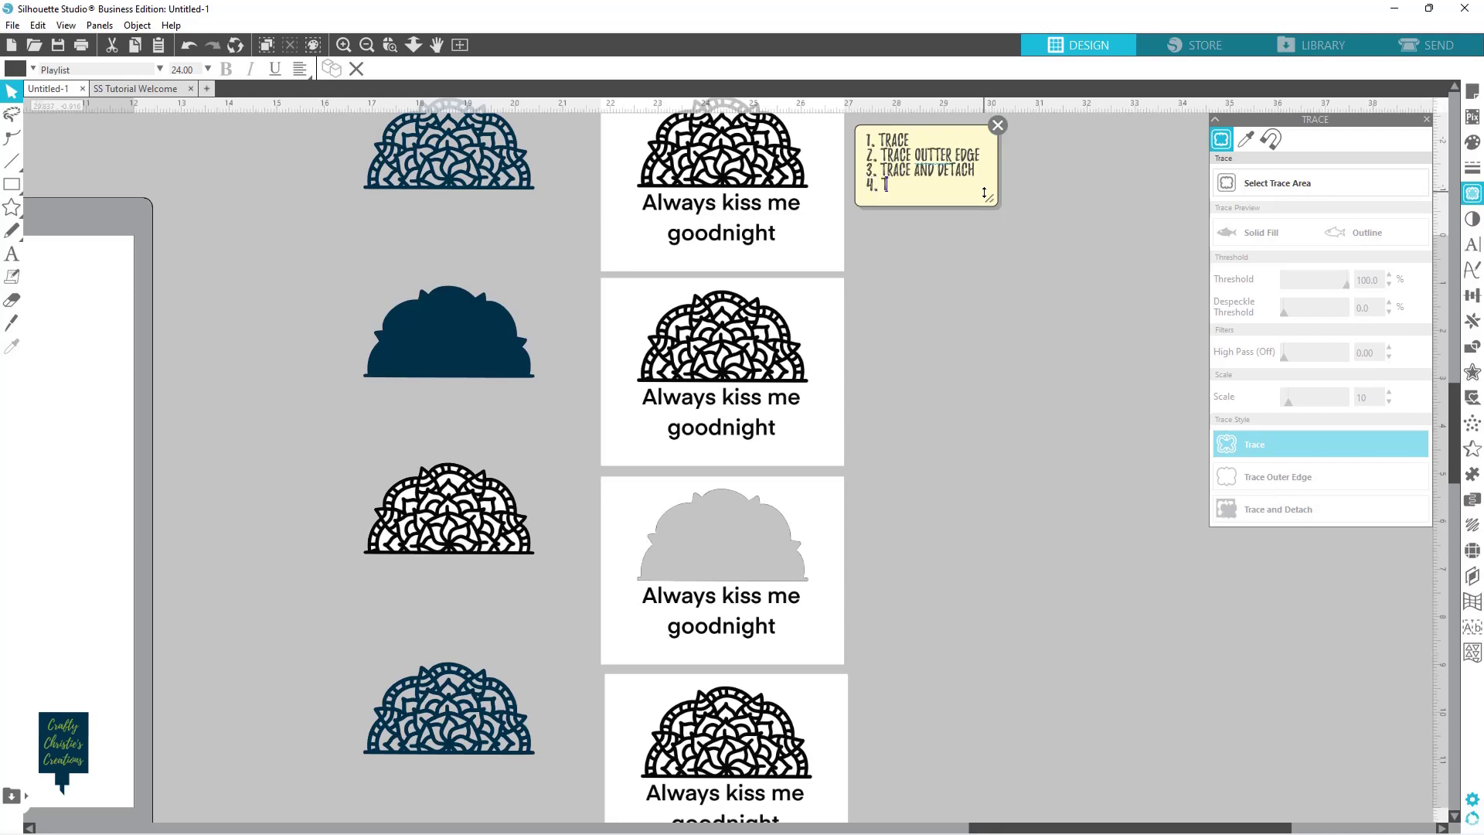
pyautogui.write(' TRACE OUTLINE')
# Step: Start Trace by Color on the next quote image in the first column, sampling the mandala's black
pyautogui.scroll(-5, 958, 455)
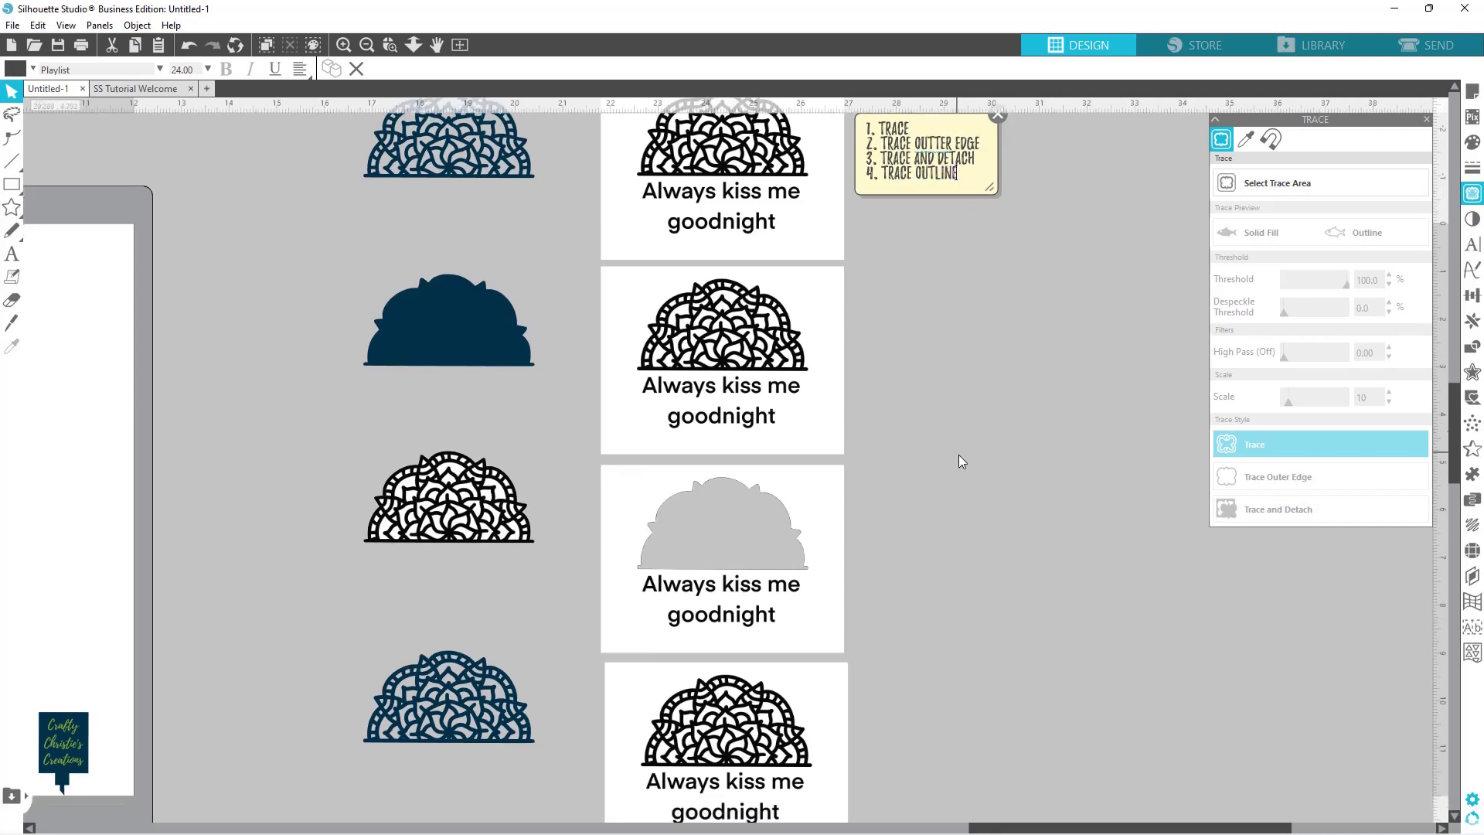
pyautogui.scroll(-4, 936, 565)
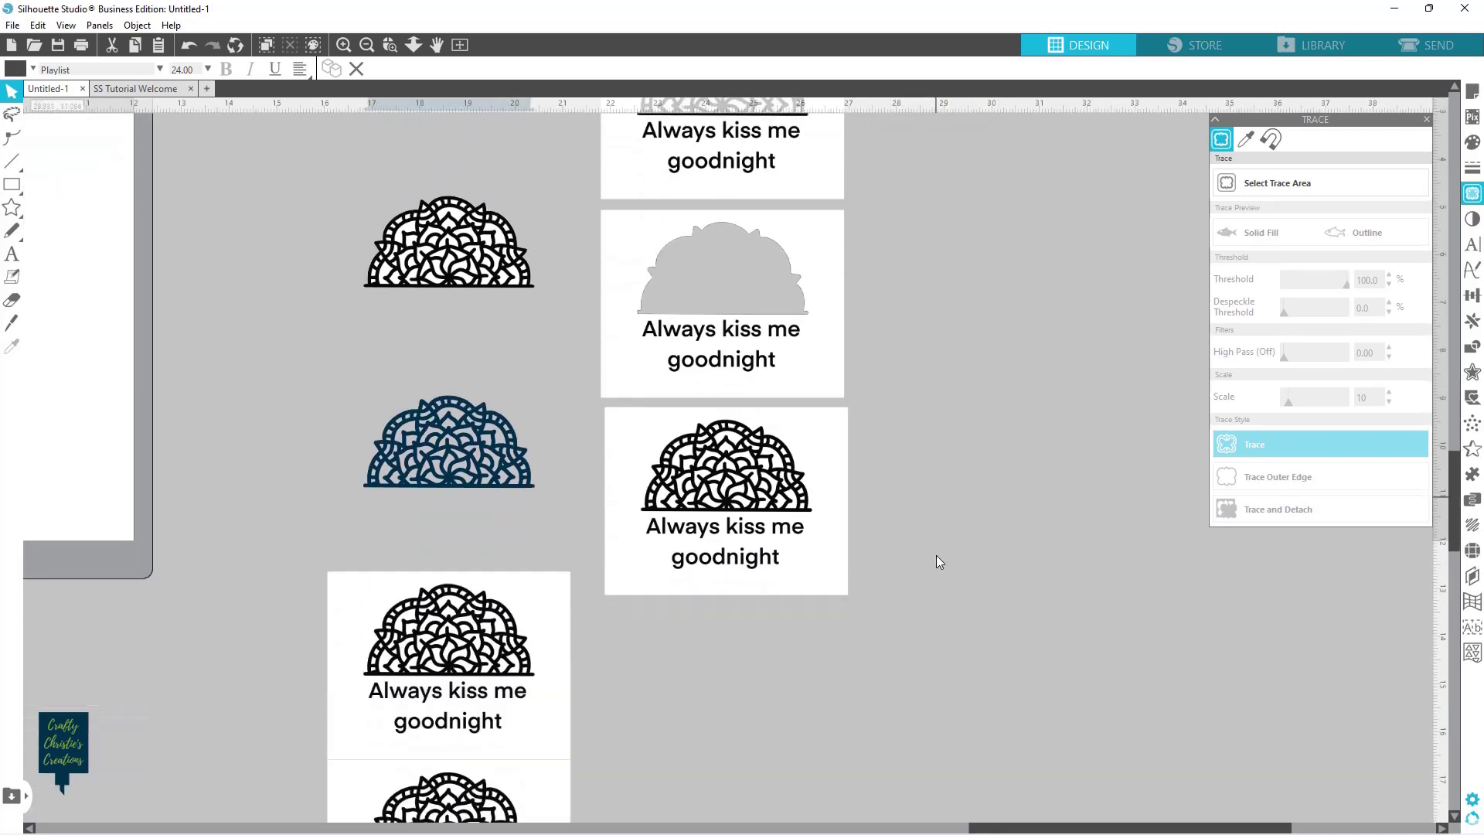
pyautogui.click(489, 603)
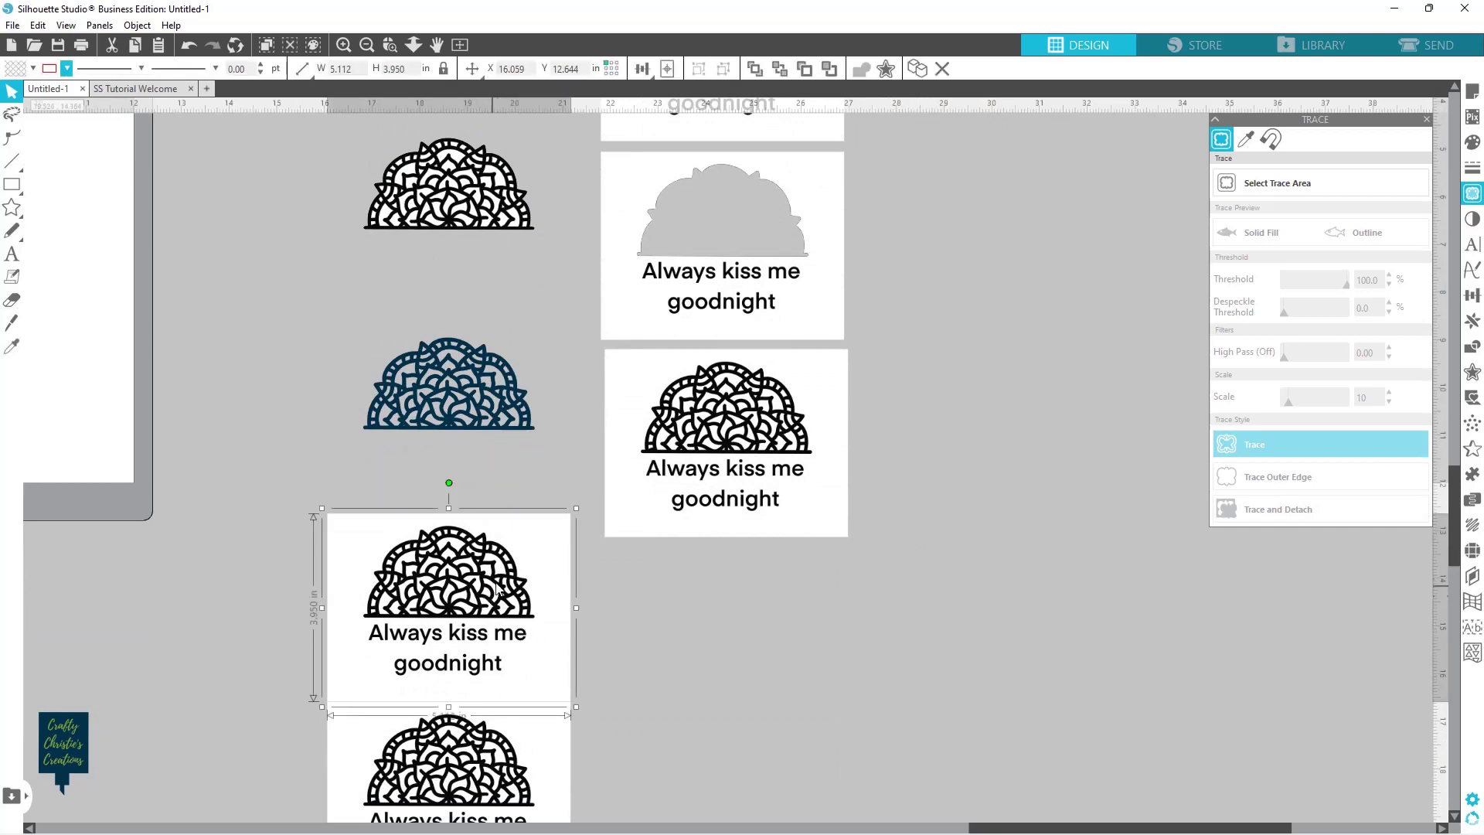
pyautogui.click(1274, 183)
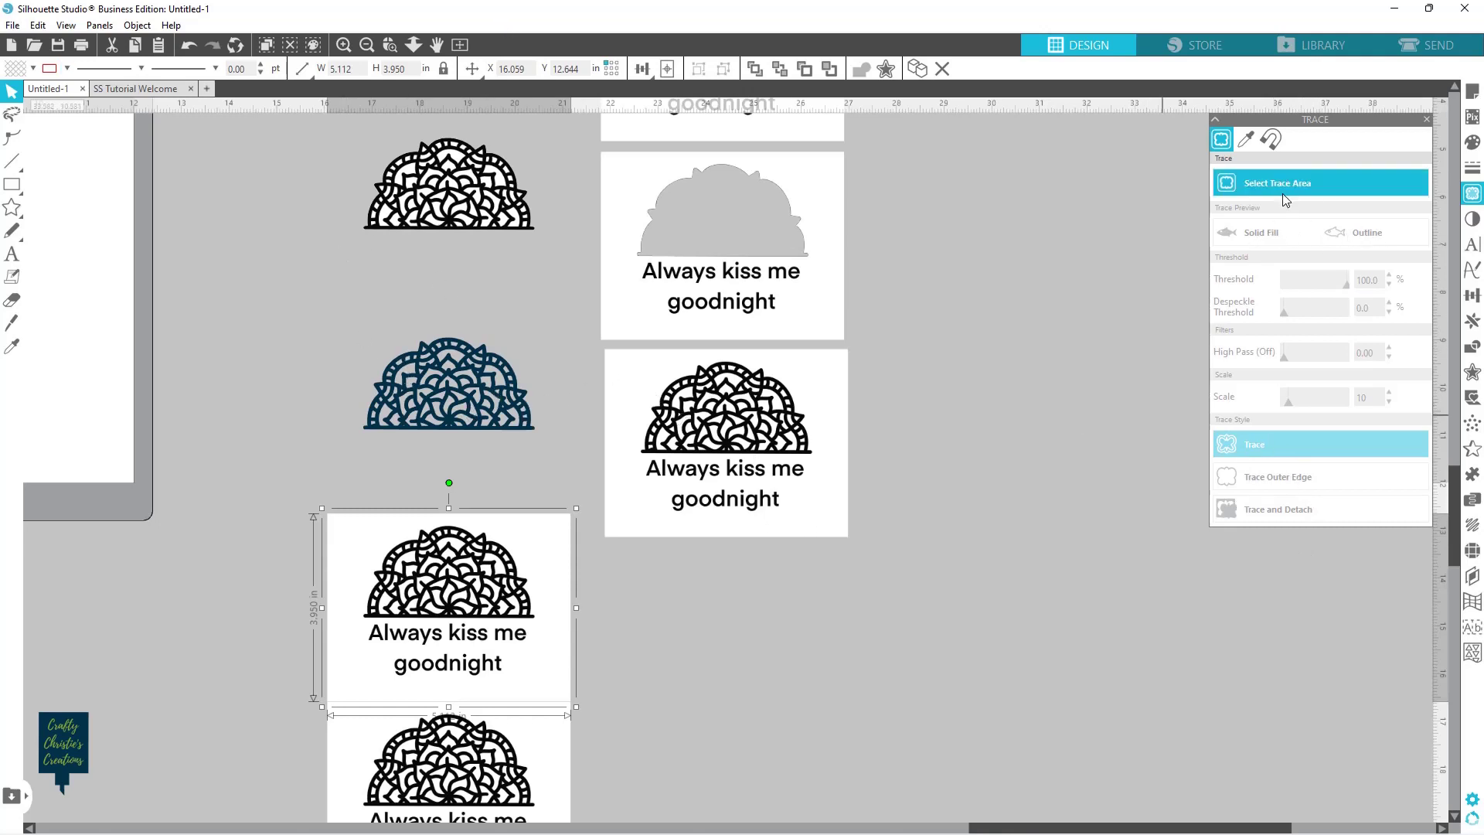
pyautogui.click(1250, 140)
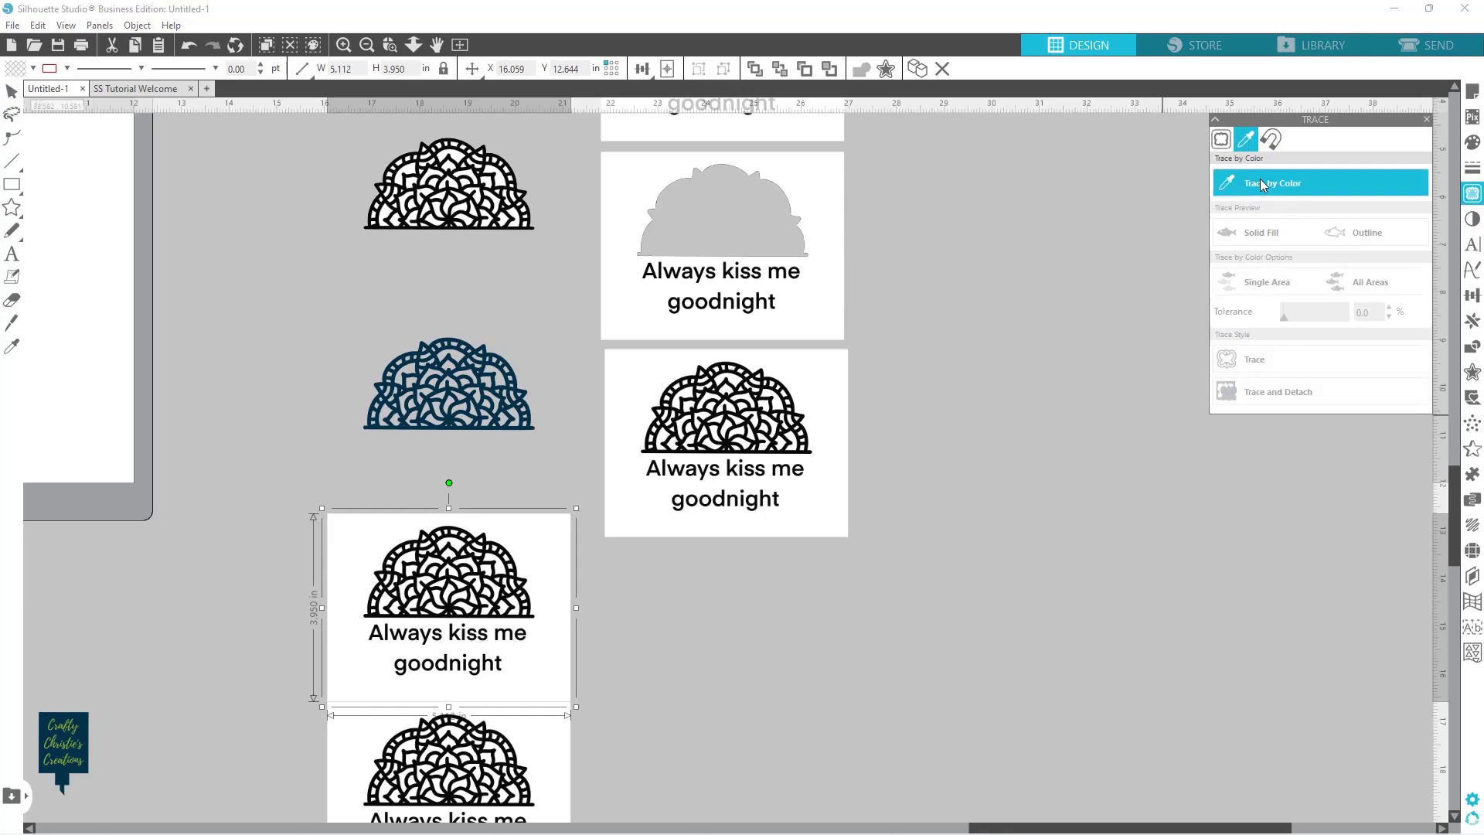
pyautogui.click(489, 531)
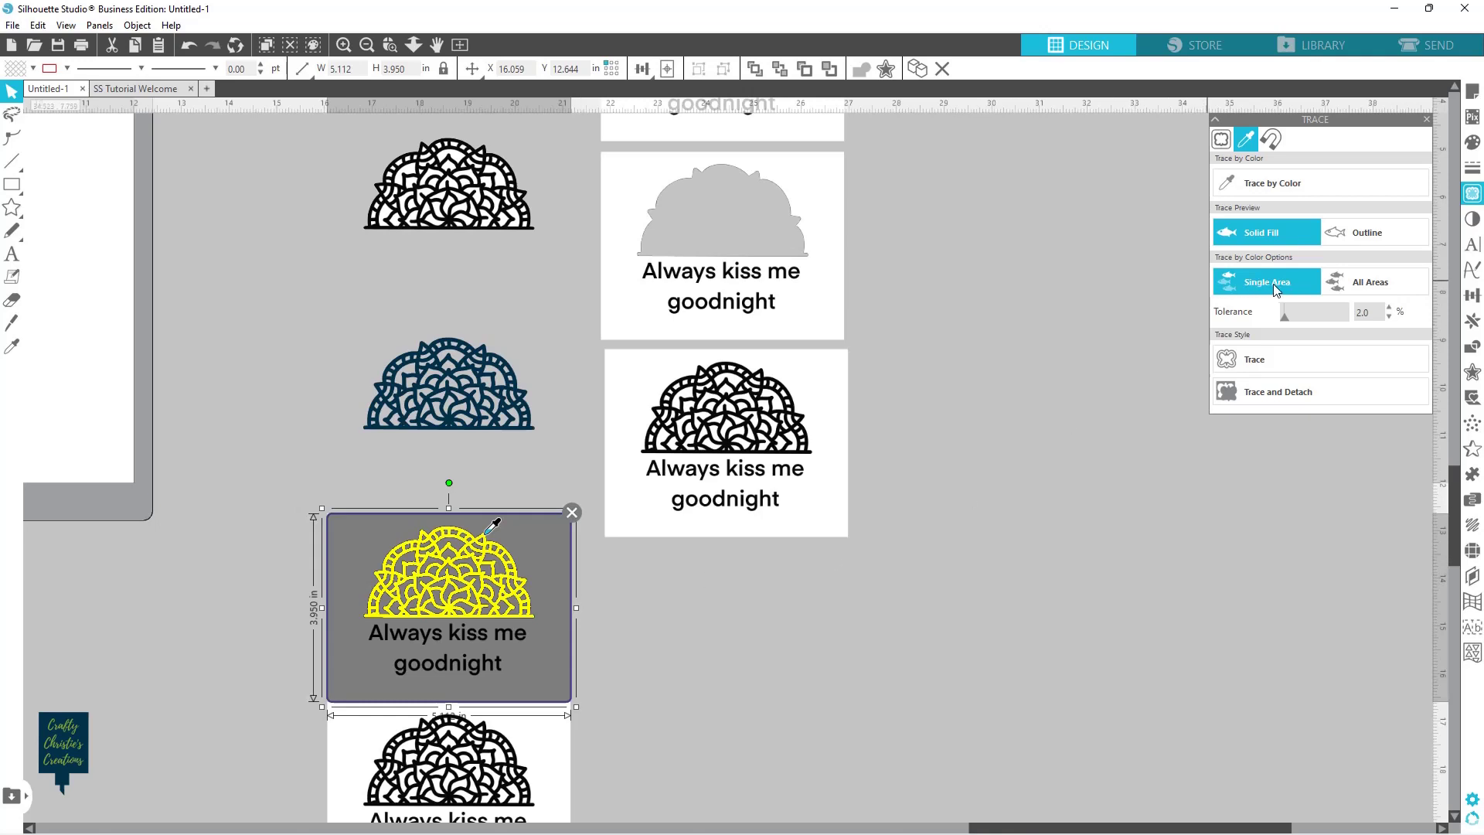
# Step: Try the All Areas option and the Outline preview, returning each to Single Area and Solid Fill
pyautogui.click(1379, 286)
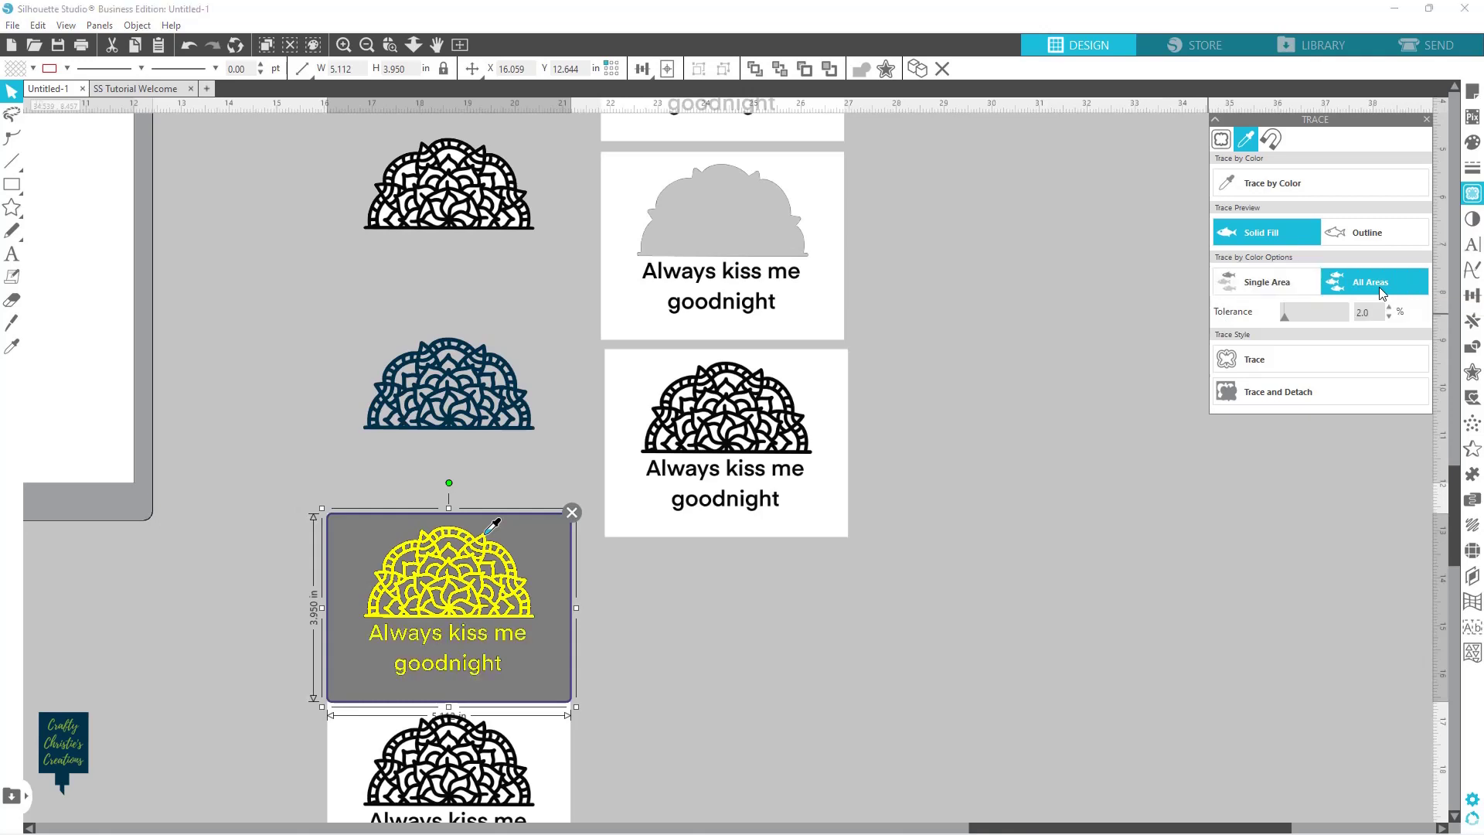
pyautogui.click(1286, 287)
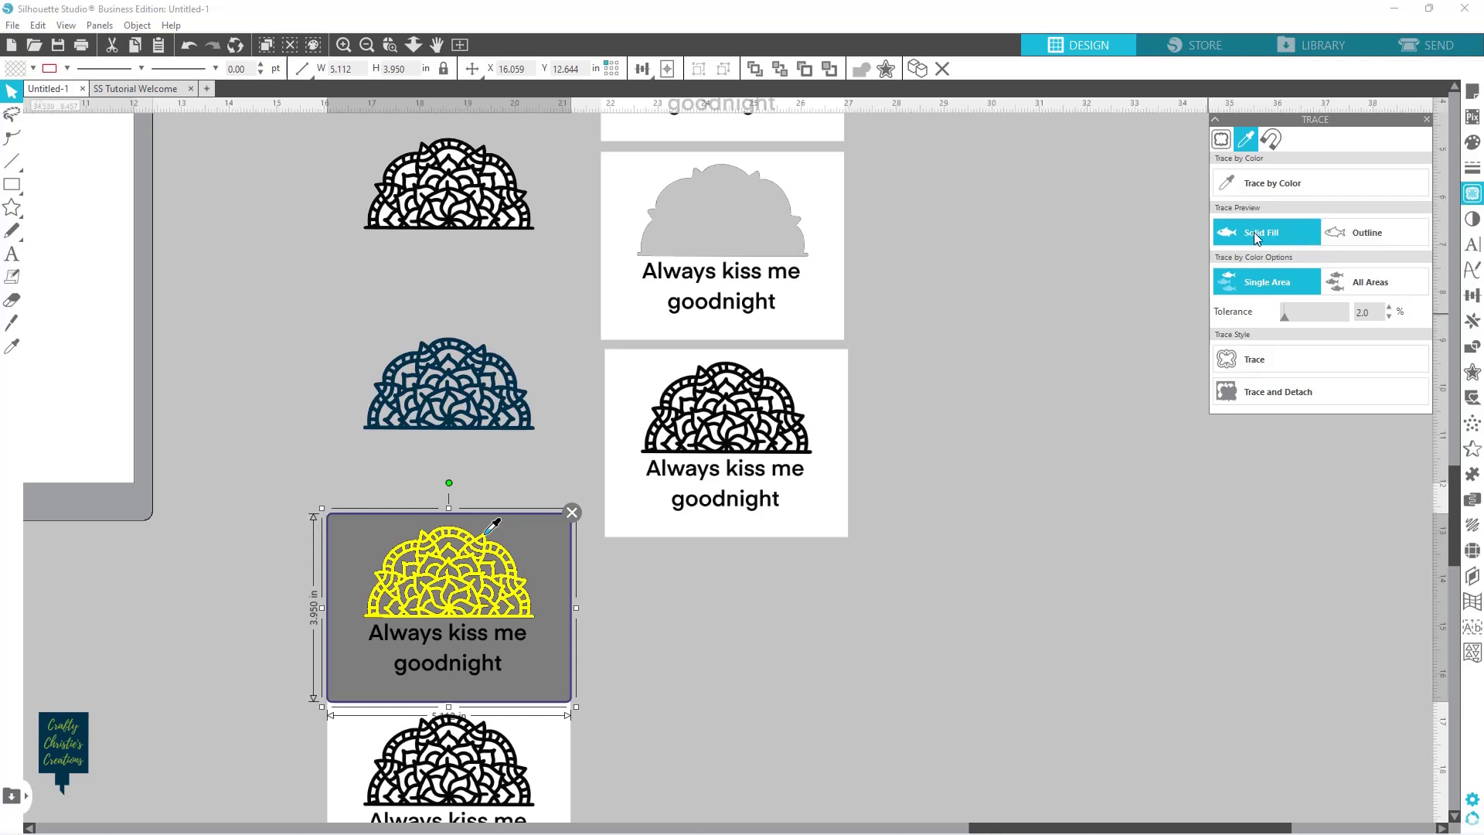
pyautogui.click(1348, 231)
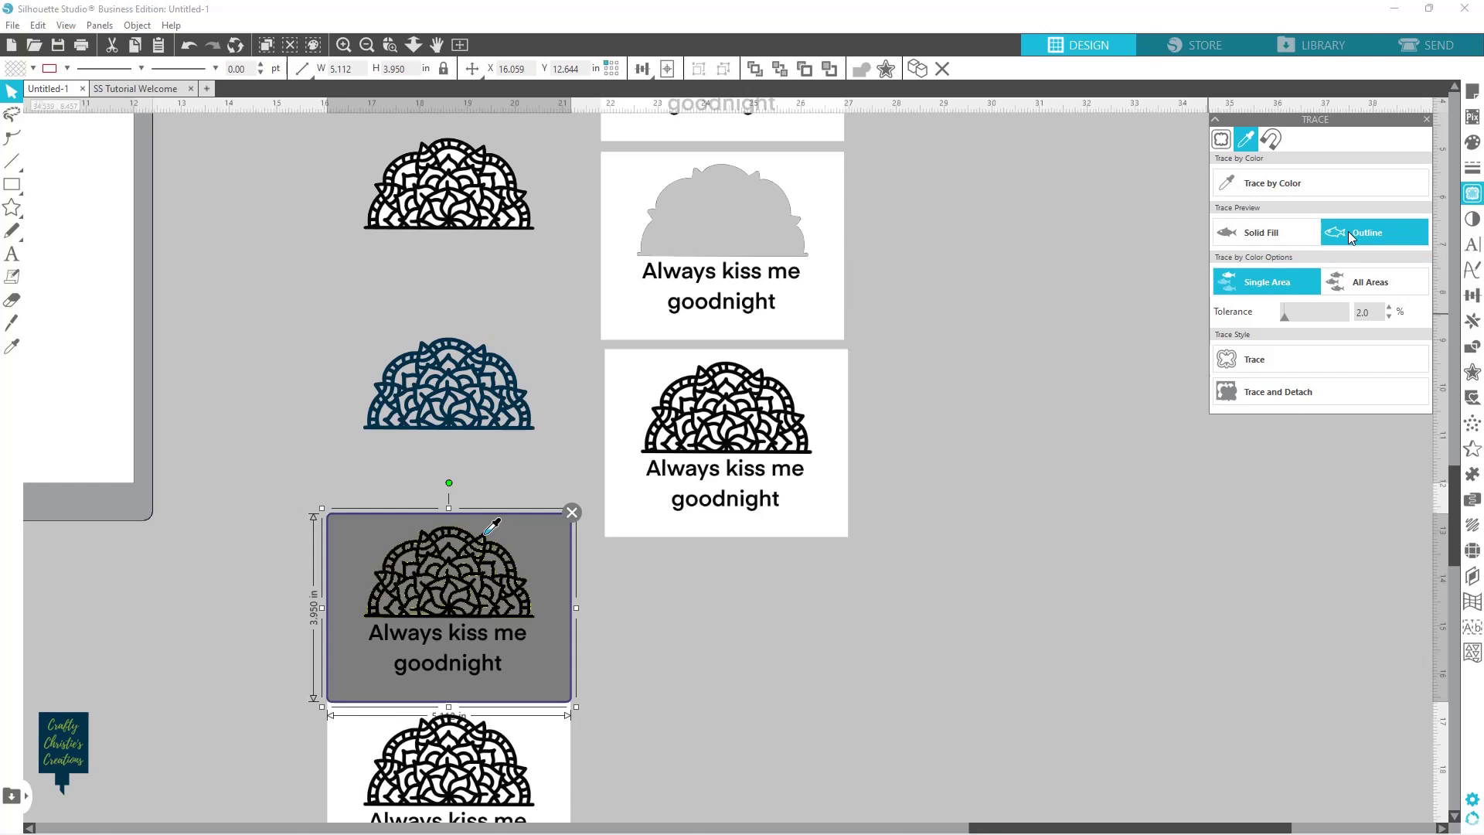
pyautogui.click(1298, 231)
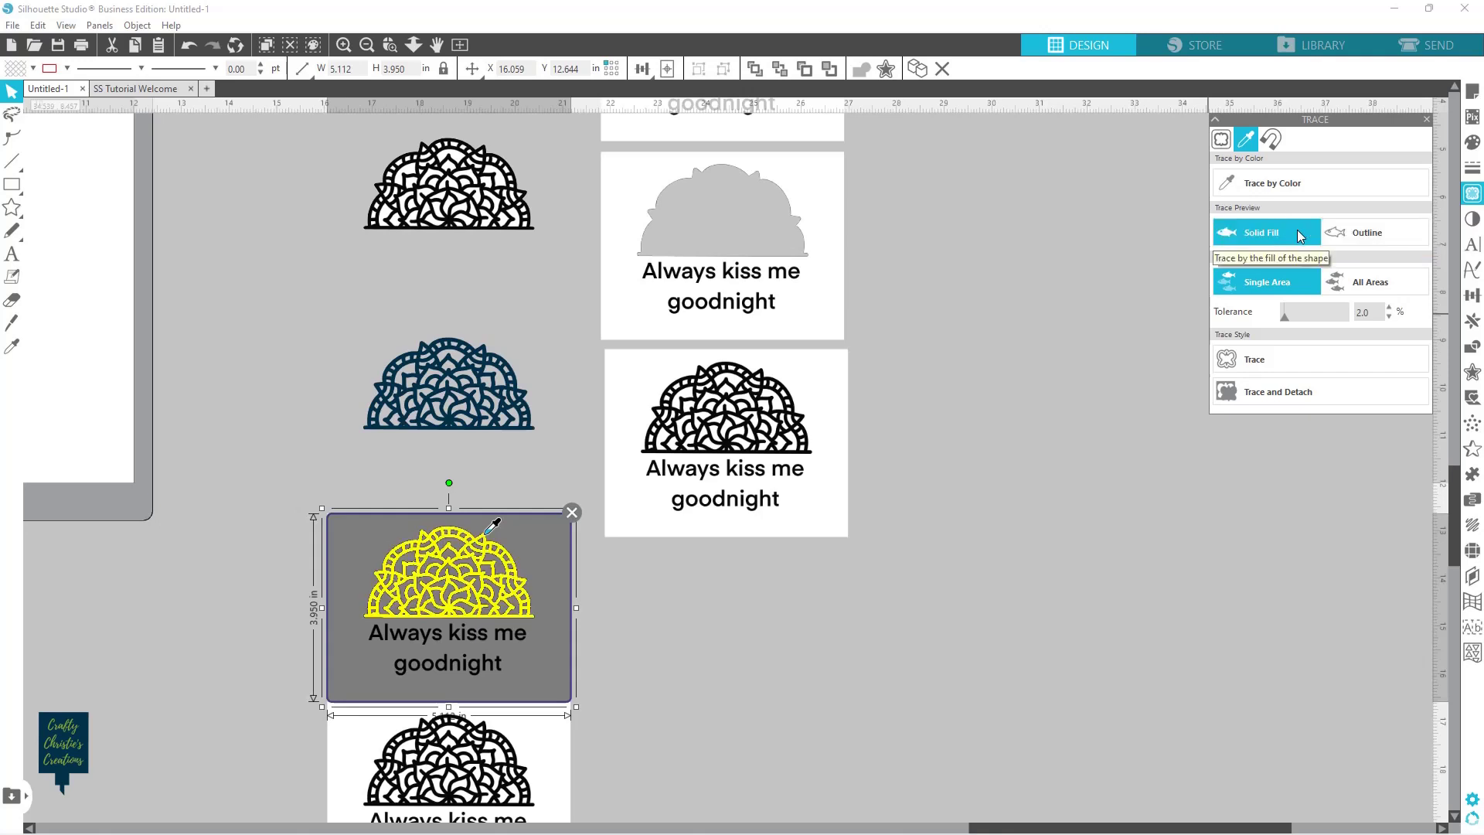
# Step: Trace the color-picked mandala with the Trace style and move its source image to the end of the second column
pyautogui.click(1263, 363)
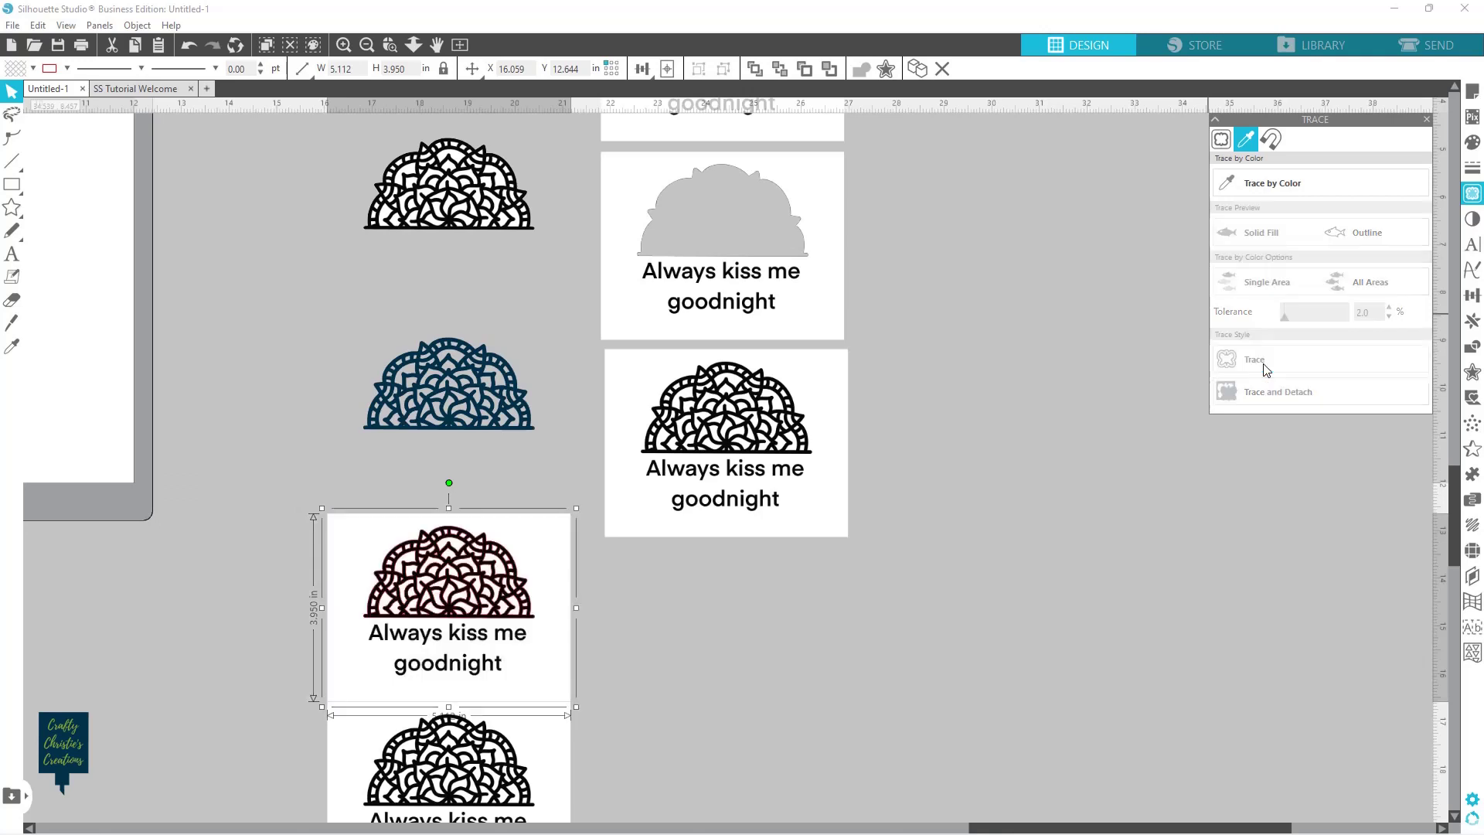
pyautogui.moveTo(574, 624); pyautogui.dragTo(848, 660)
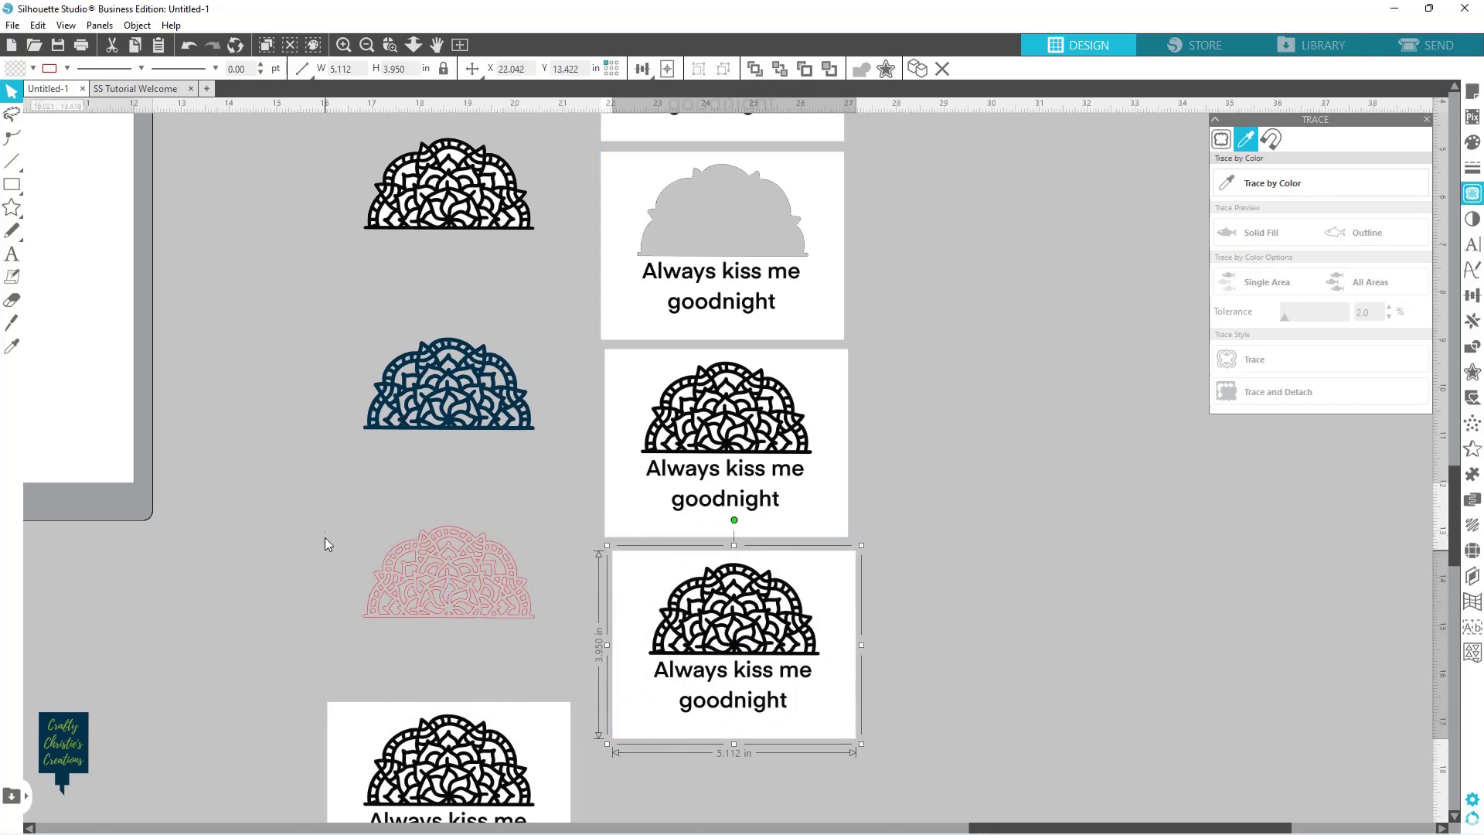
# Step: Give the mandala traced by color a dark navy blue fill and outline
pyautogui.moveTo(324, 537); pyautogui.dragTo(518, 633)
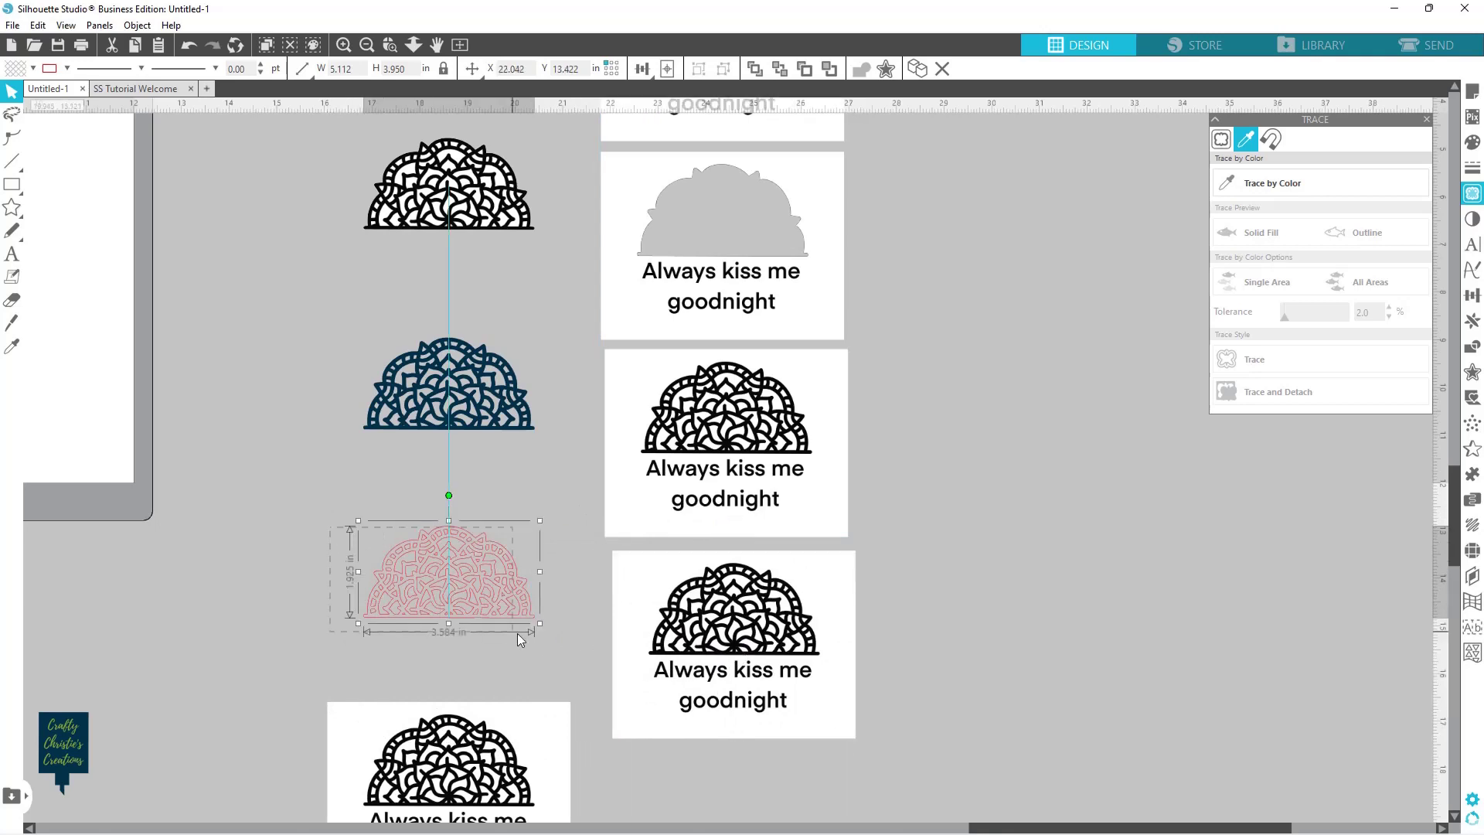
pyautogui.click(33, 68)
pyautogui.click(33, 94)
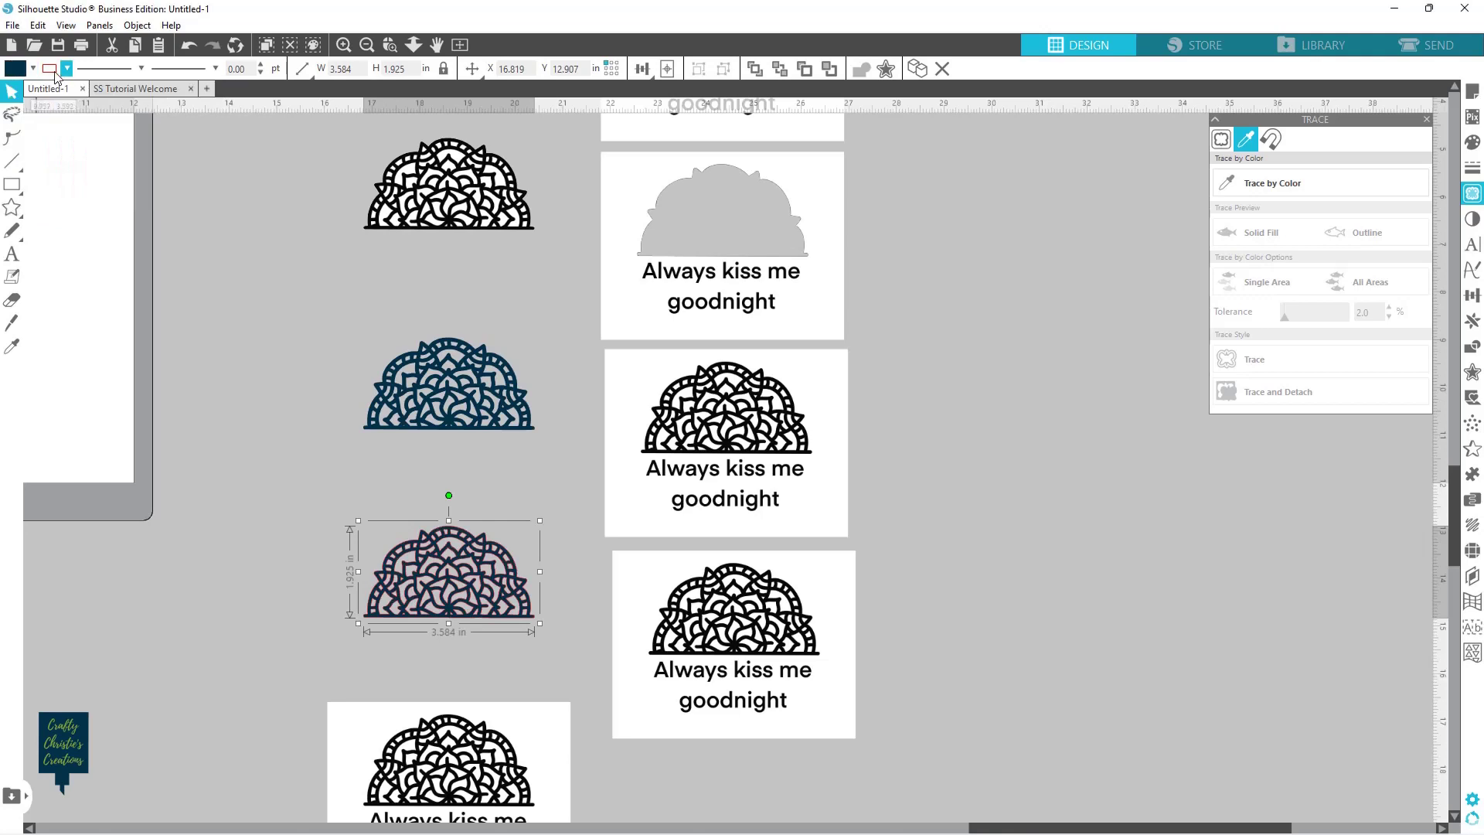
pyautogui.click(67, 68)
# Step: Add the line "5. TRACE BY COLOR SOLID FILL" to the sticky note and start a new line below it
pyautogui.scroll(2, 491, 321)
pyautogui.scroll(5, 502, 287)
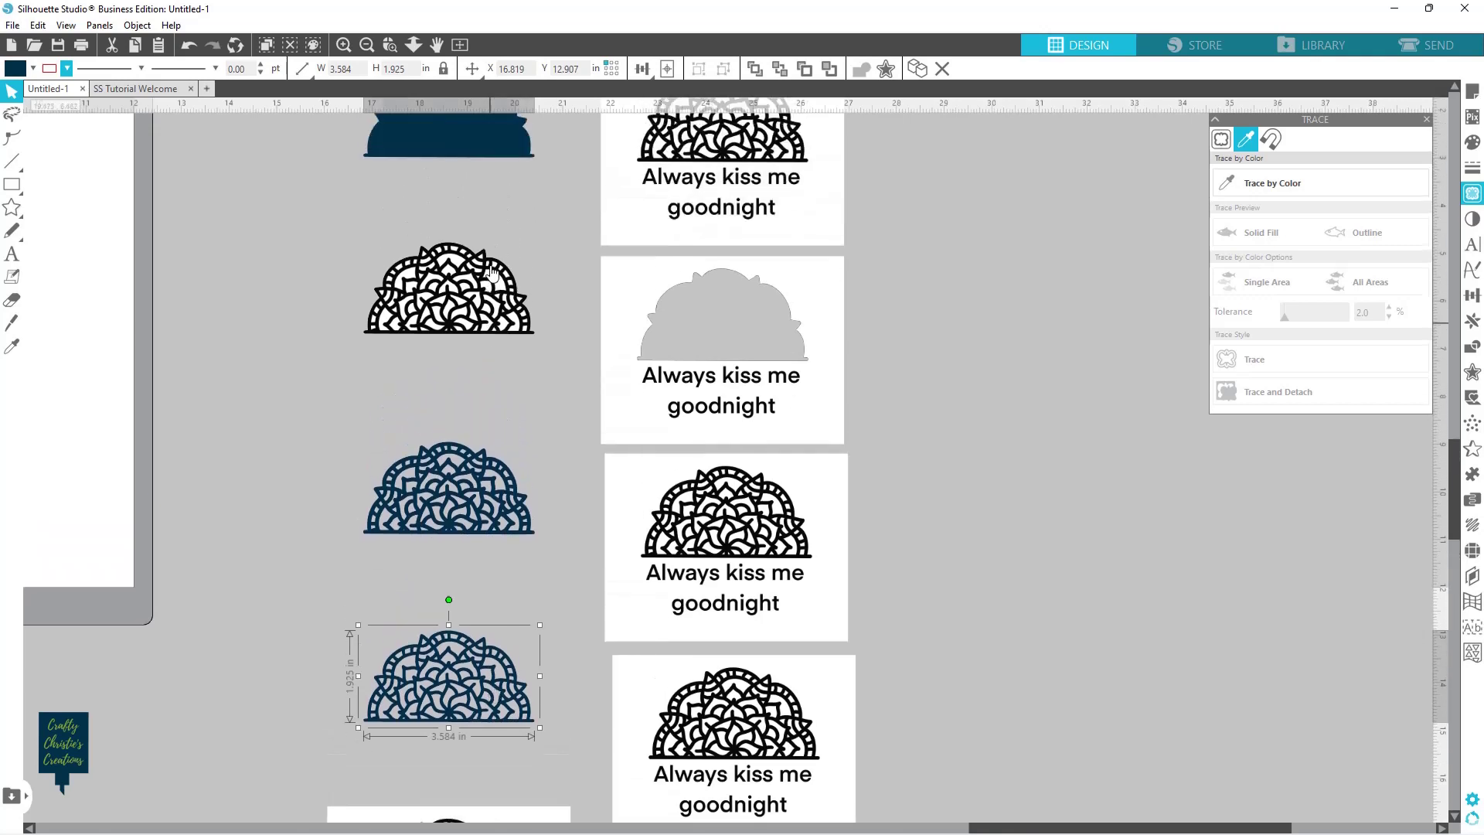
pyautogui.scroll(2, 495, 255)
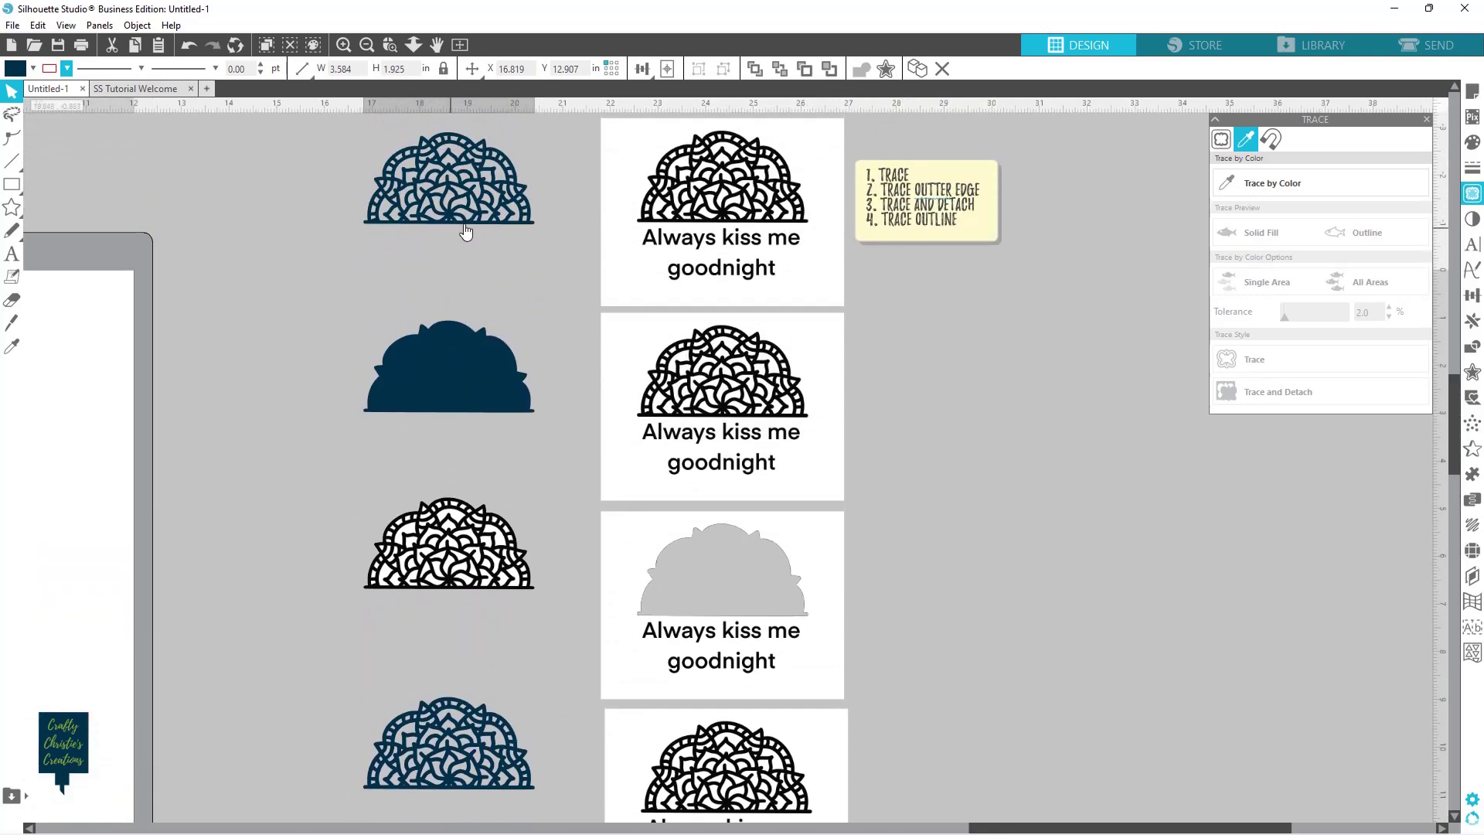
pyautogui.click(967, 231)
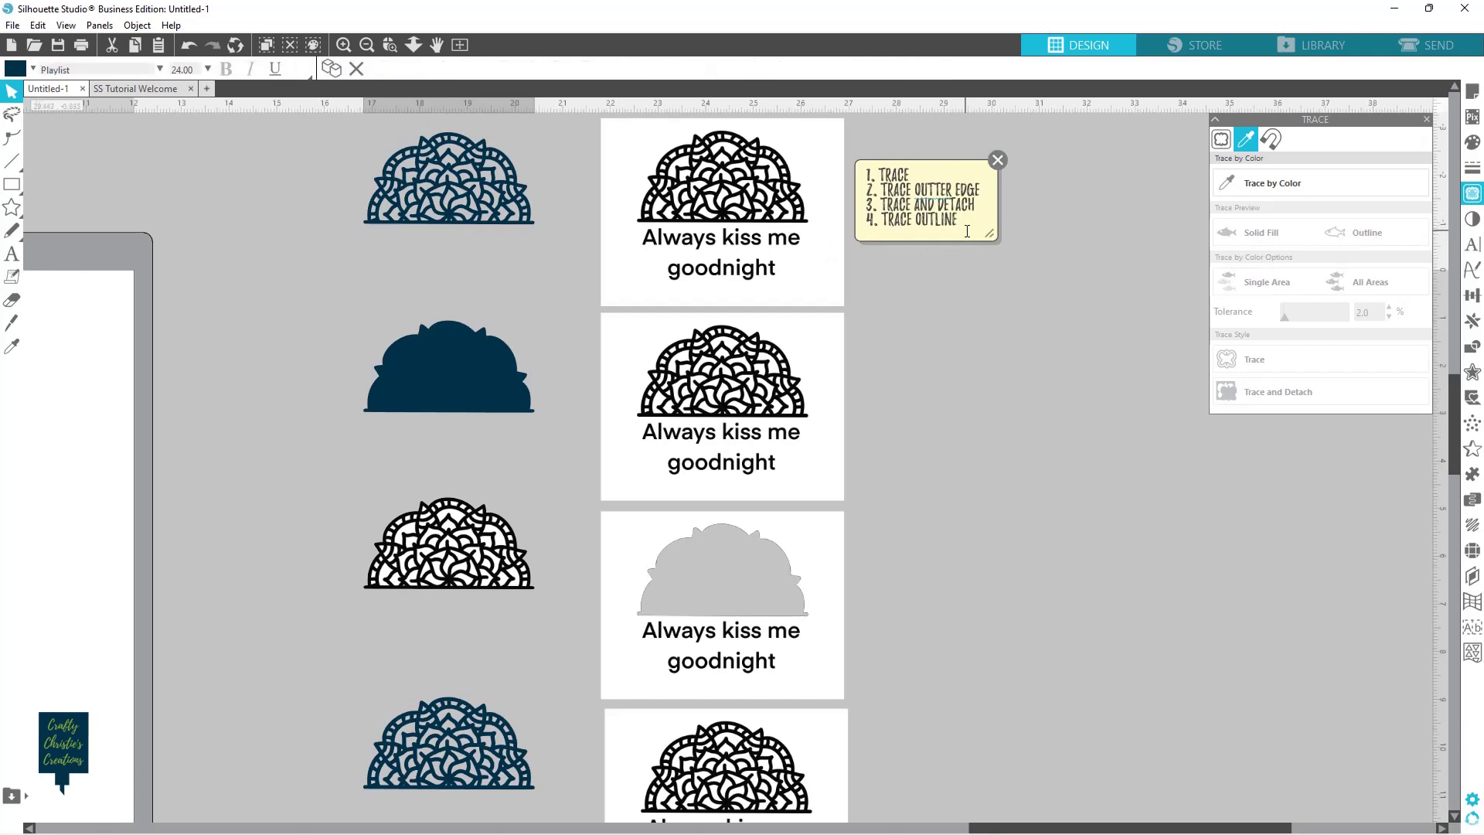
pyautogui.press('Return')
pyautogui.write('5')
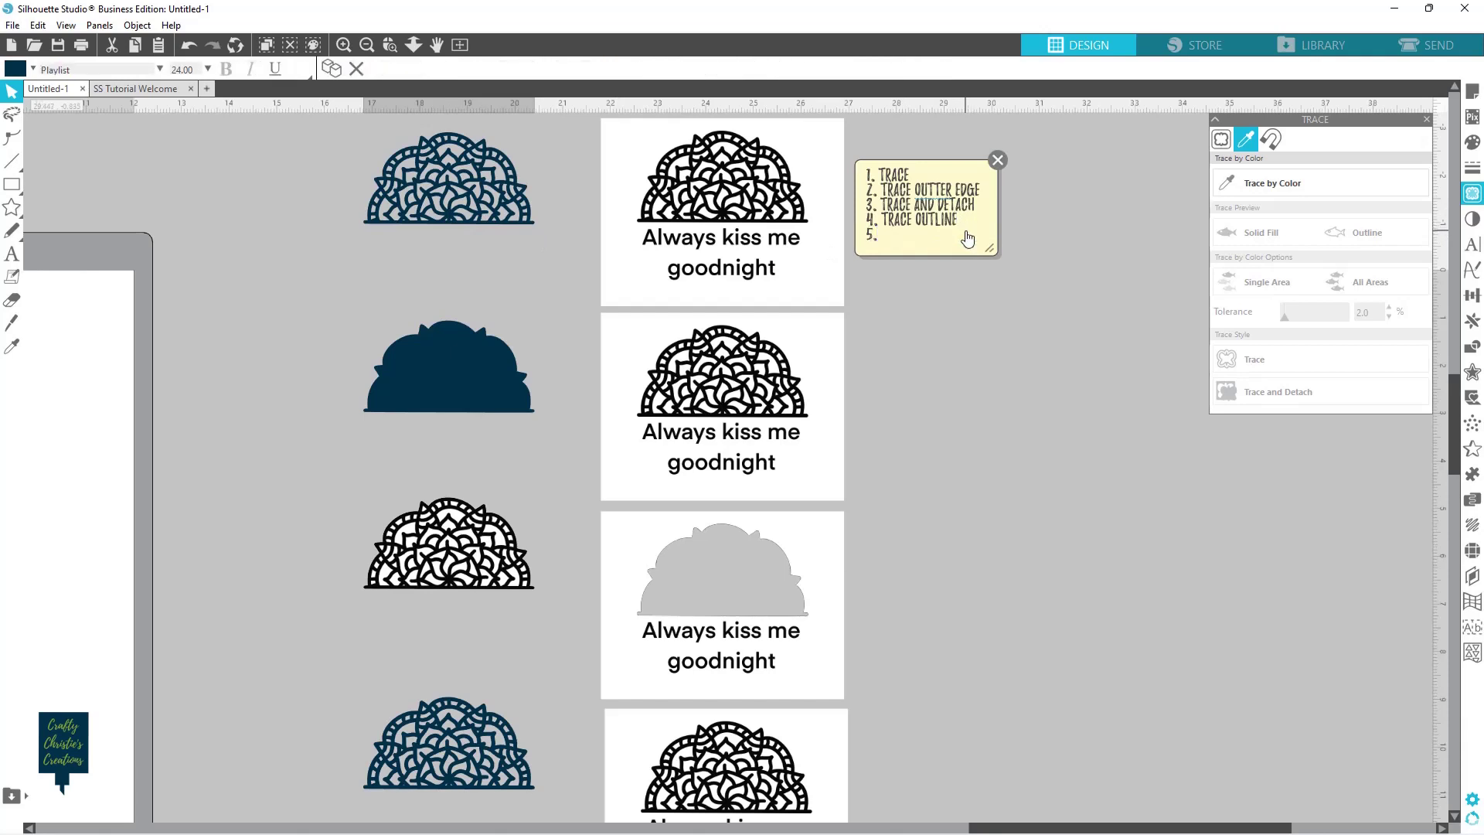
pyautogui.write('. TRACE BY COLOR SOLI')
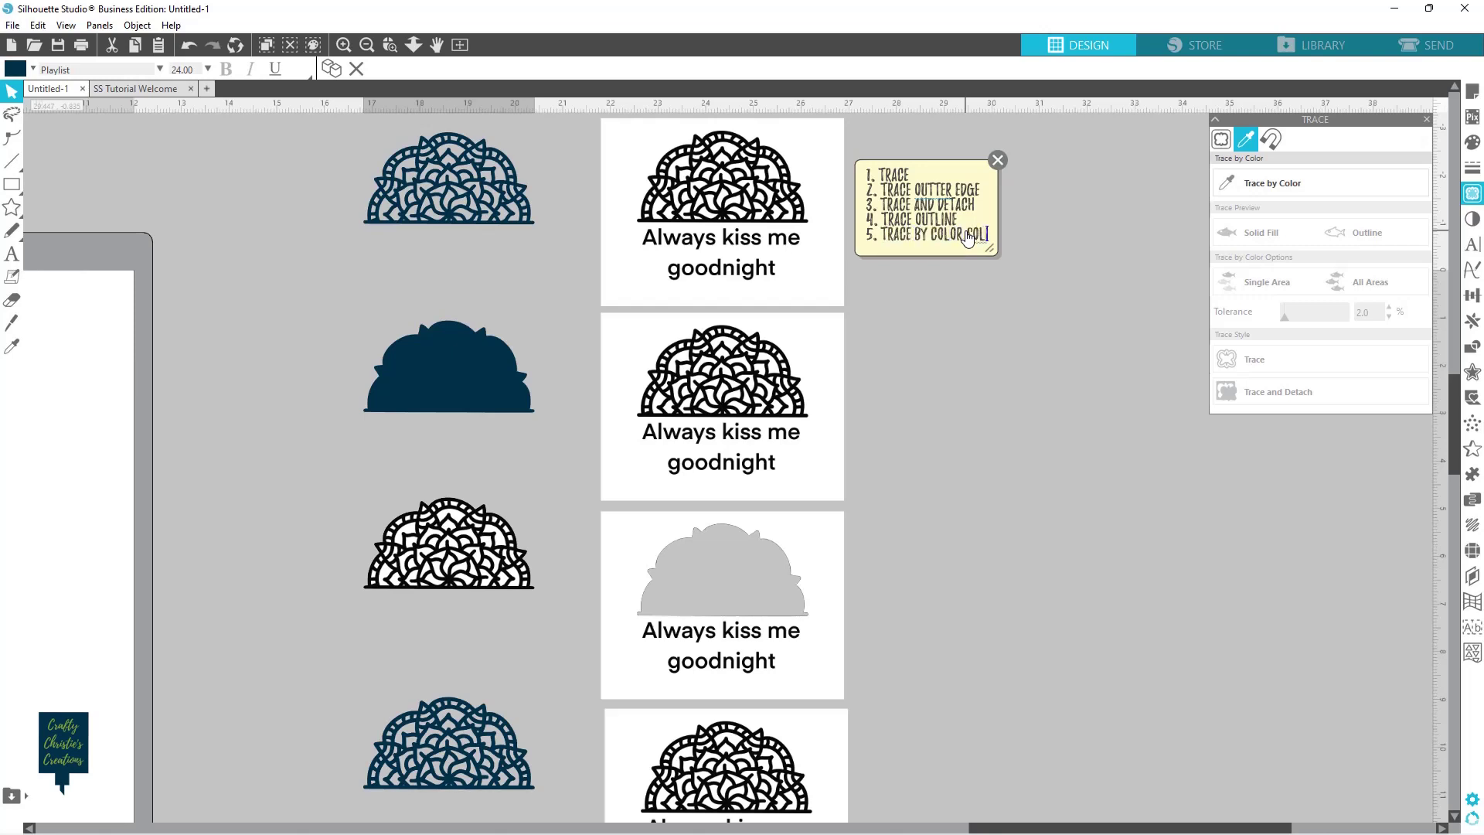
pyautogui.write('D FILL')
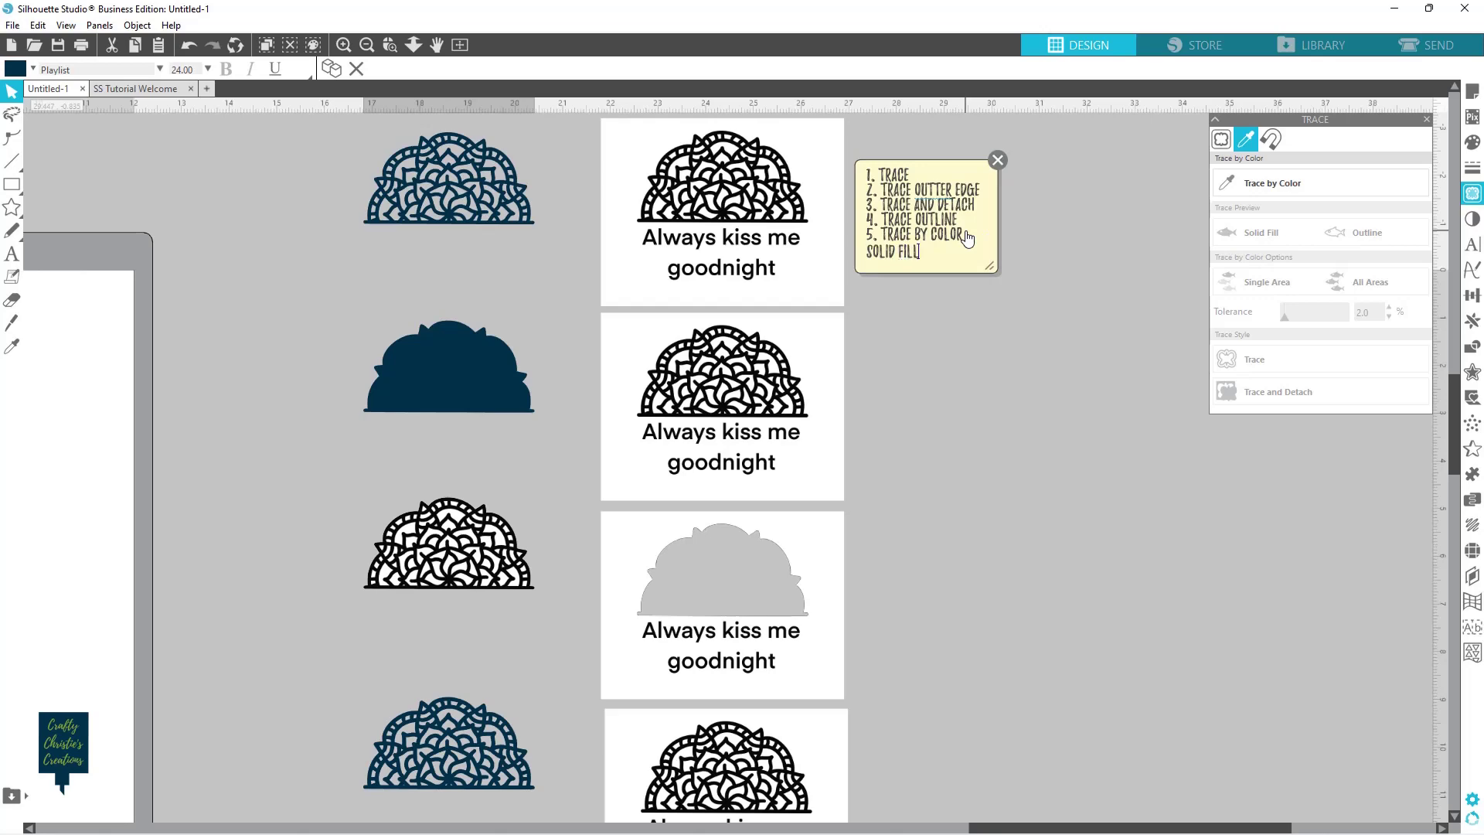
pyautogui.press('Return')
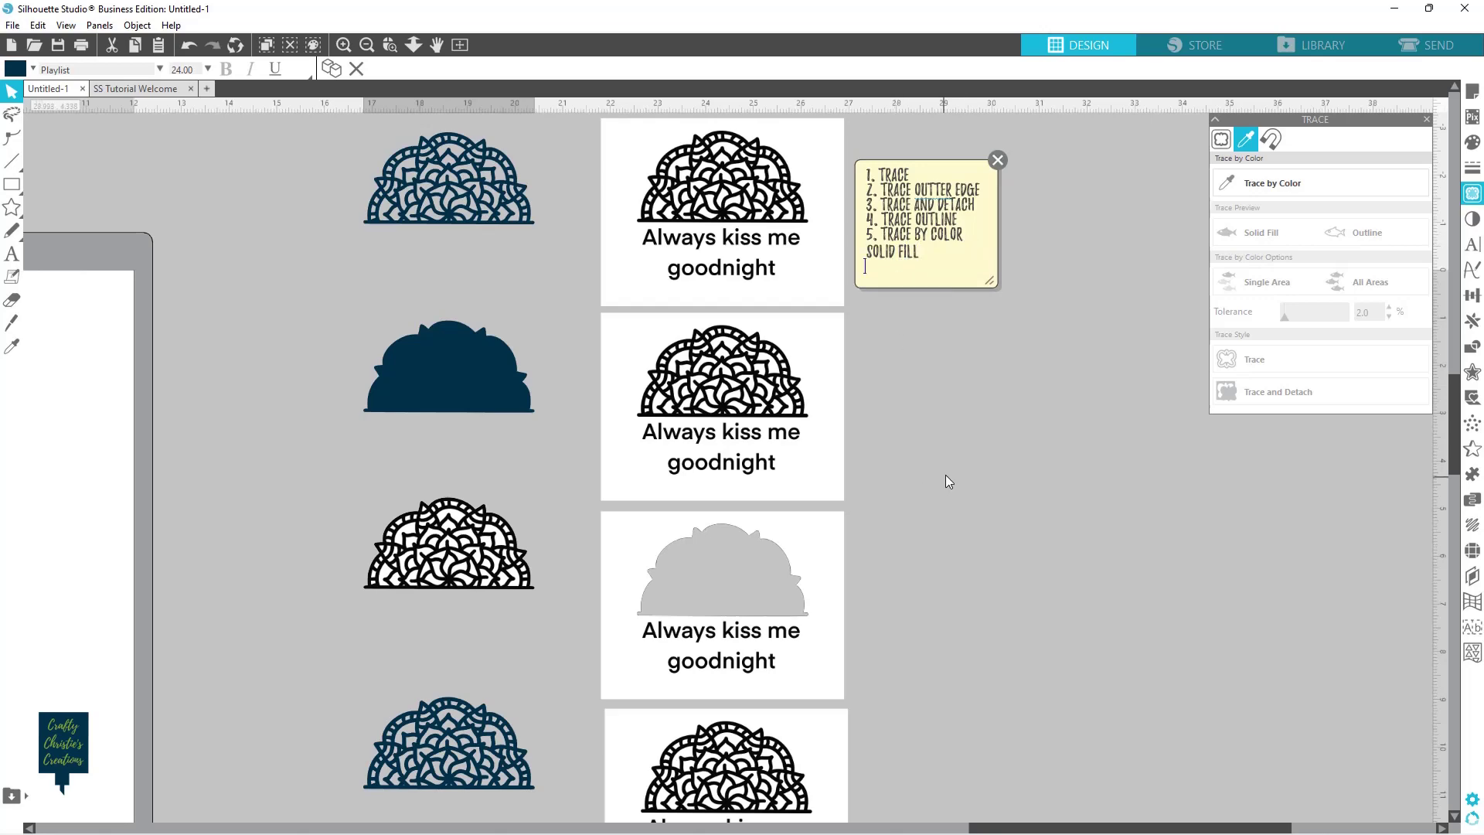
# Step: Draw a rough Magnet Trace line about 4.07 by 1.87 in around the next copy's mandala and apply the Trace style
pyautogui.scroll(-3, 946, 474)
pyautogui.scroll(-10, 967, 481)
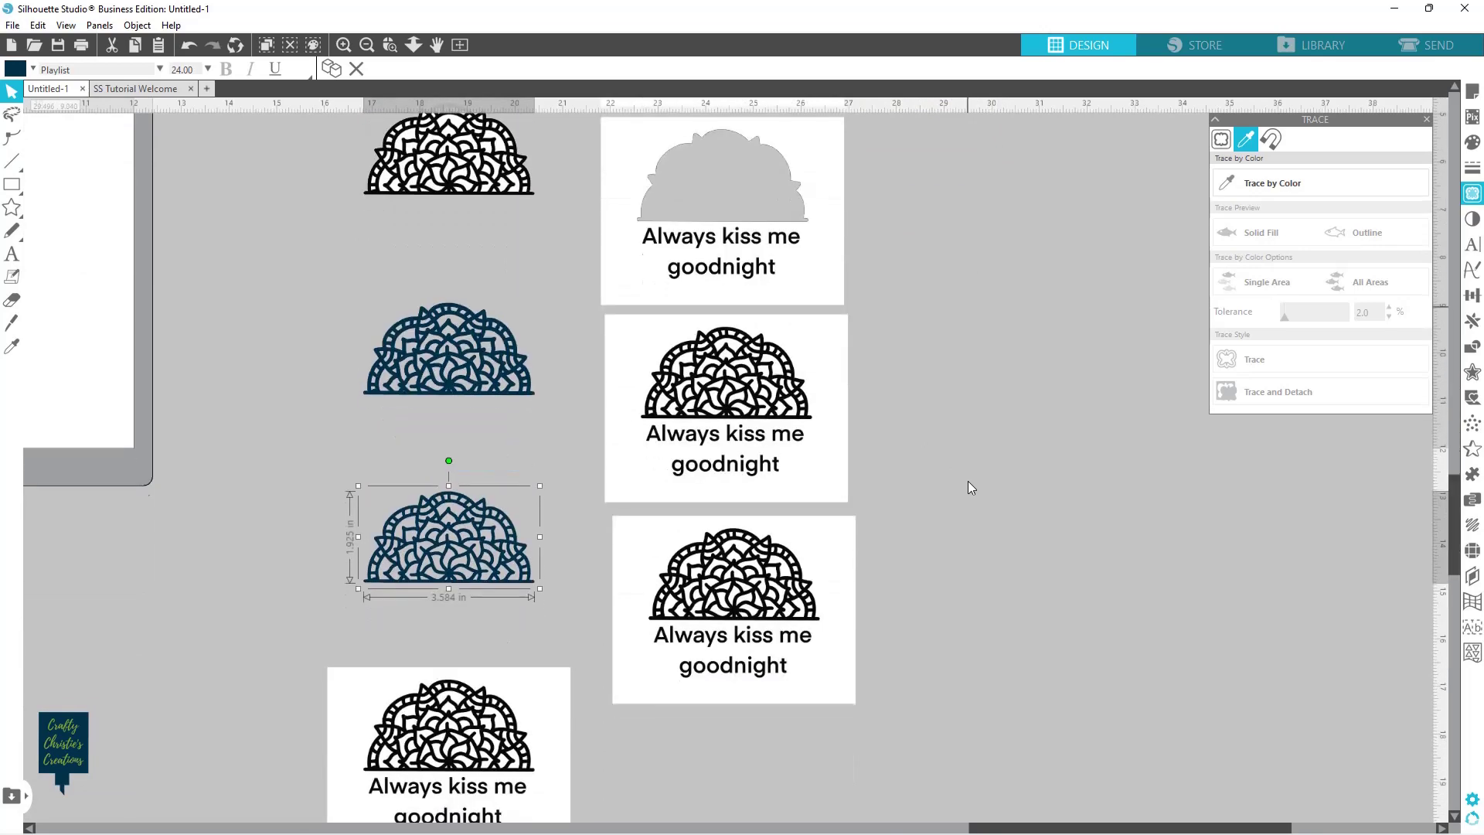
pyautogui.scroll(-2, 971, 476)
pyautogui.click(344, 424)
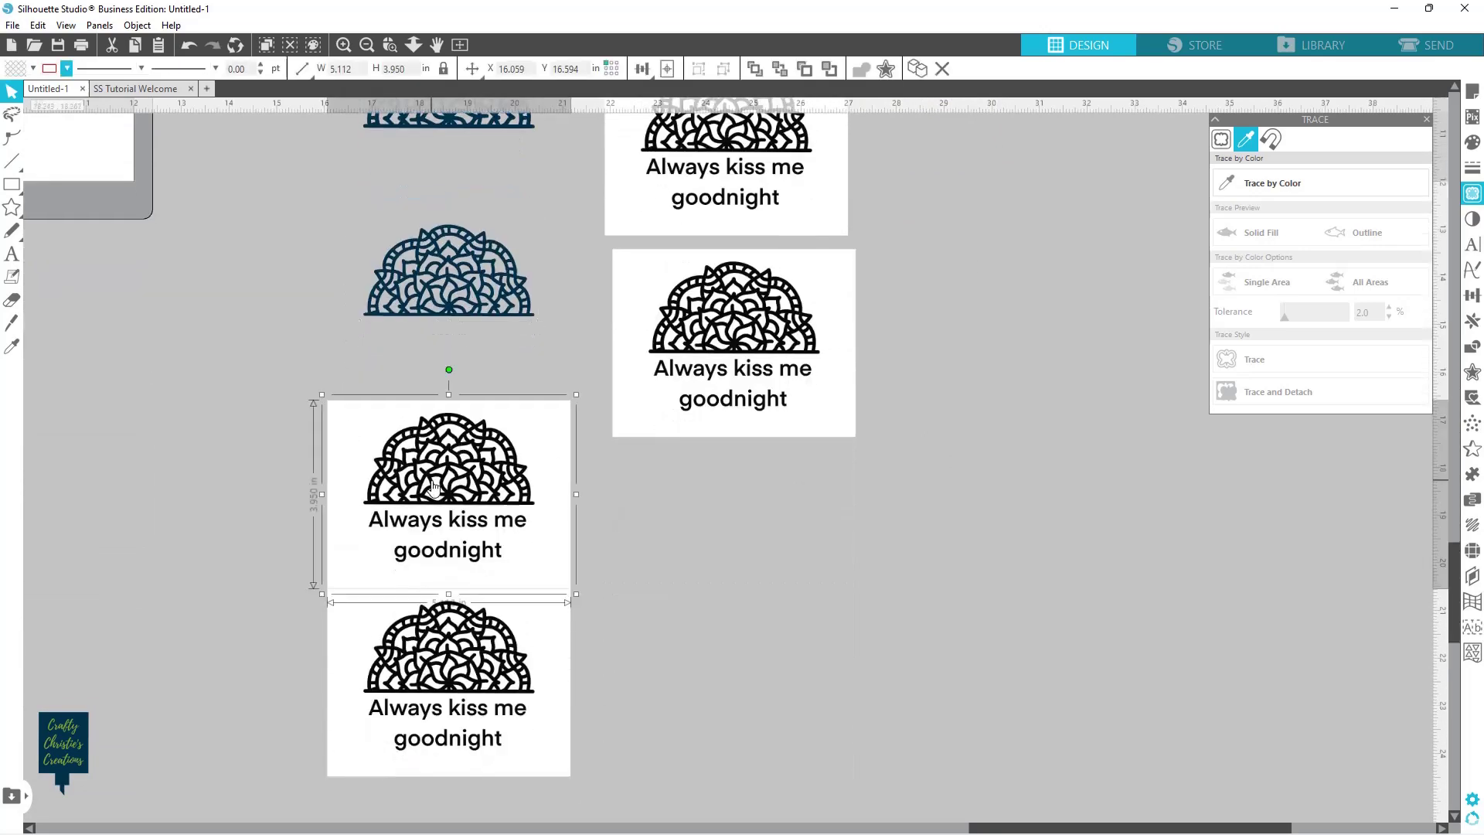
pyautogui.click(1272, 146)
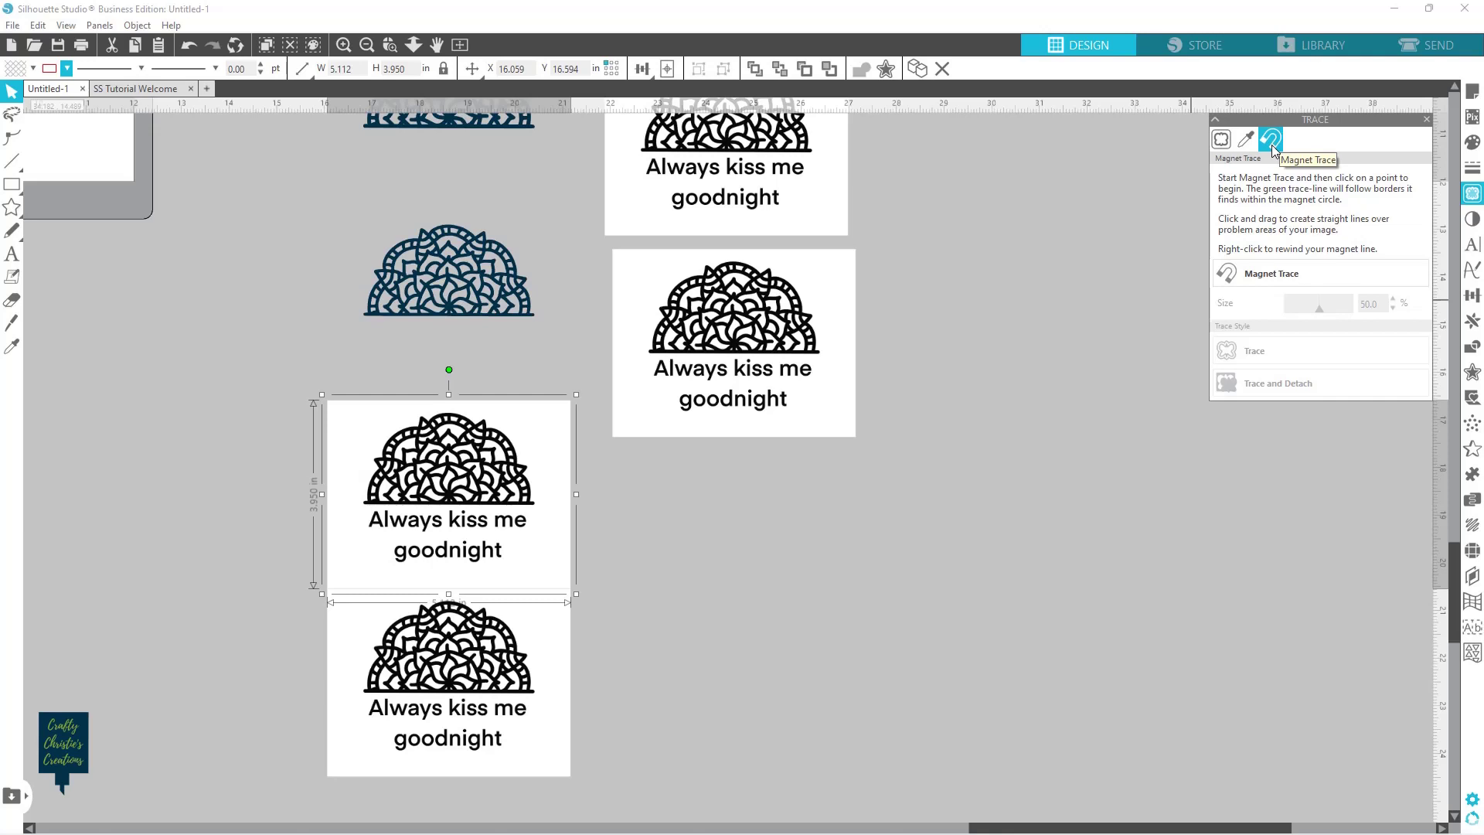
pyautogui.click(1269, 273)
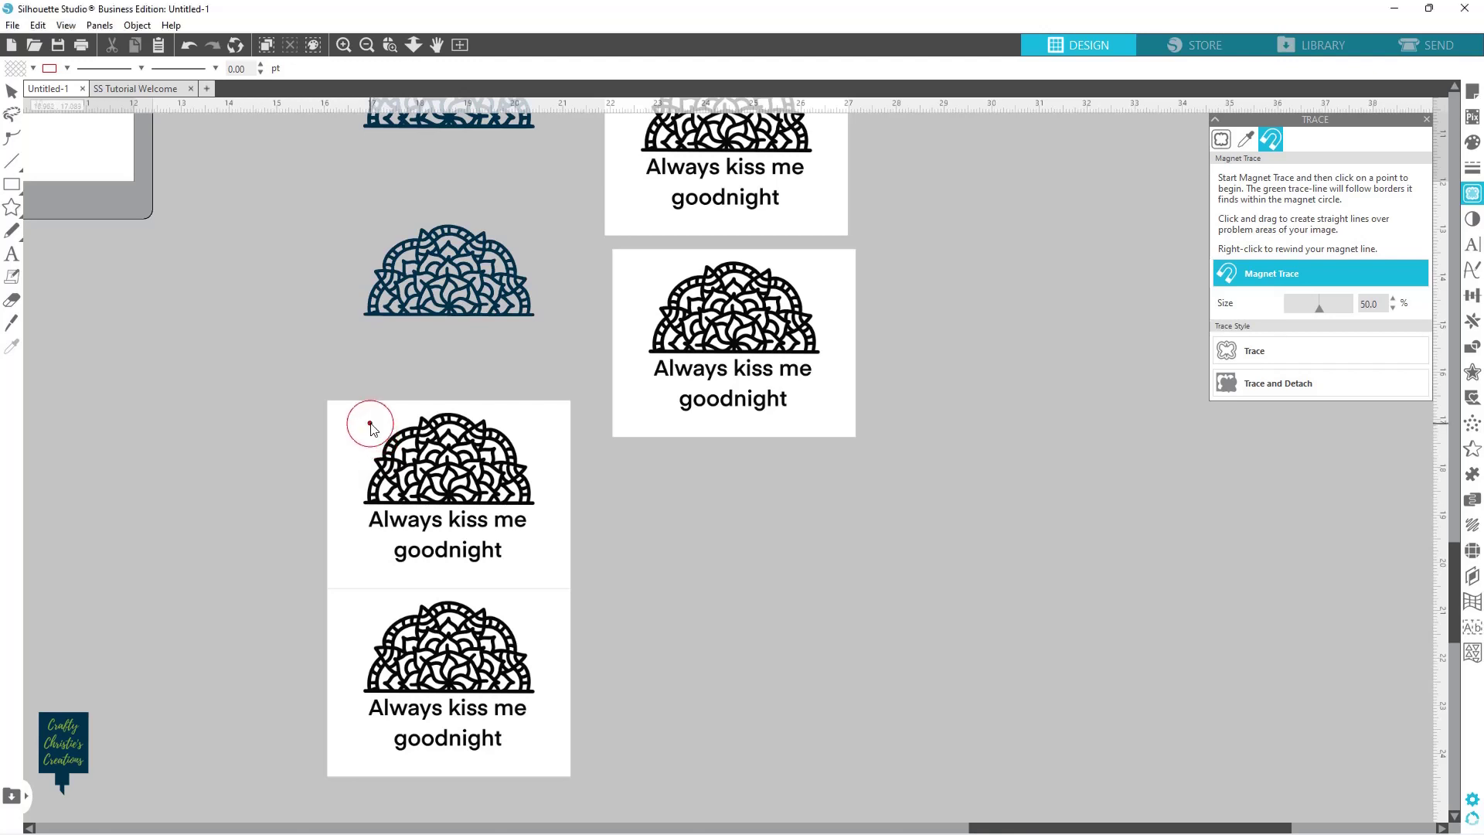
pyautogui.moveTo(371, 424)
pyautogui.mouseDown()
pyautogui.moveTo(463, 421)
pyautogui.moveTo(517, 400)
pyautogui.moveTo(552, 426)
pyautogui.moveTo(556, 530)
pyautogui.moveTo(557, 508)
pyautogui.moveTo(346, 504)
pyautogui.moveTo(370, 424)
pyautogui.mouseUp()
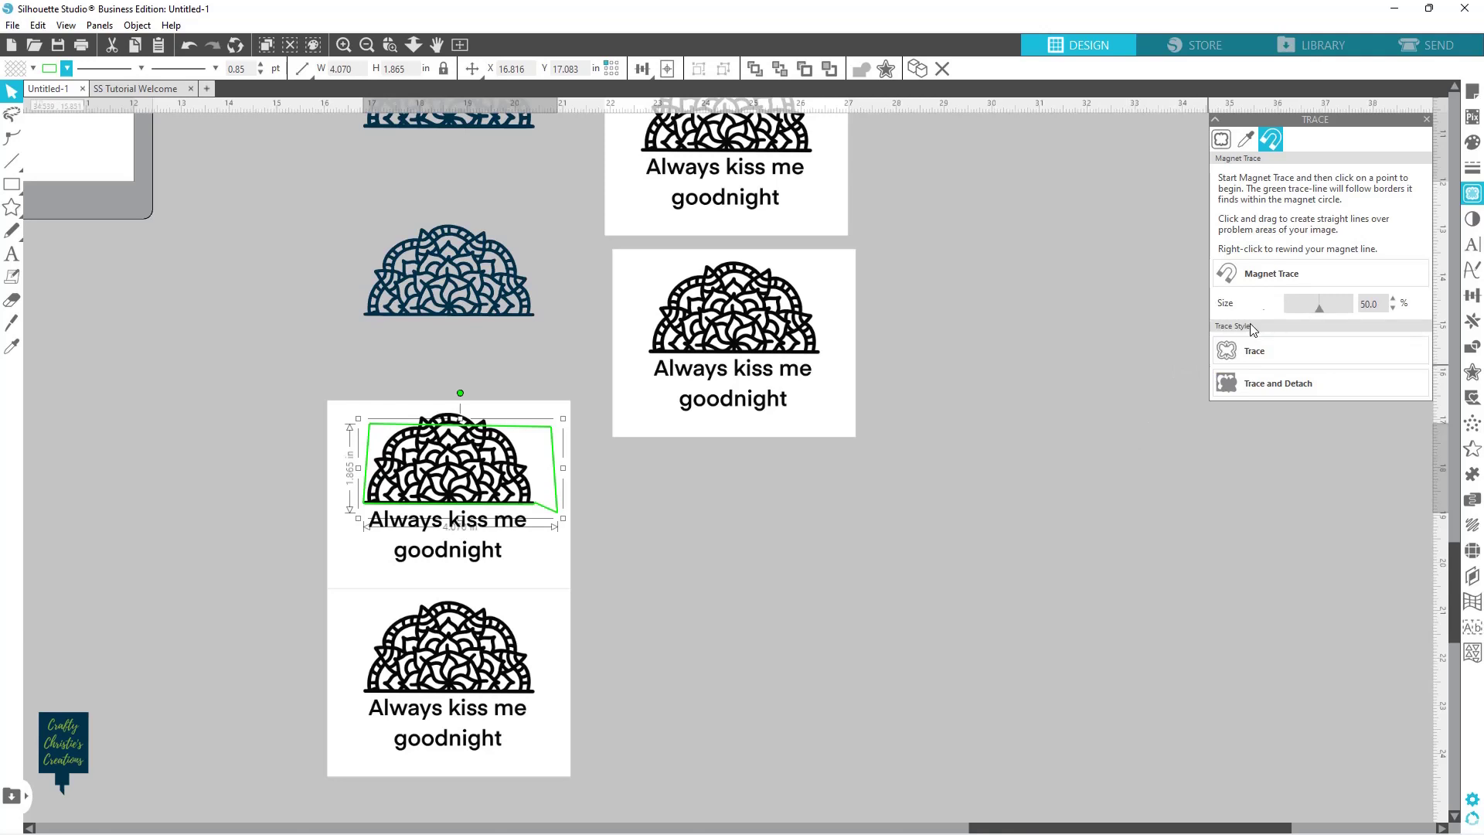
pyautogui.click(1258, 350)
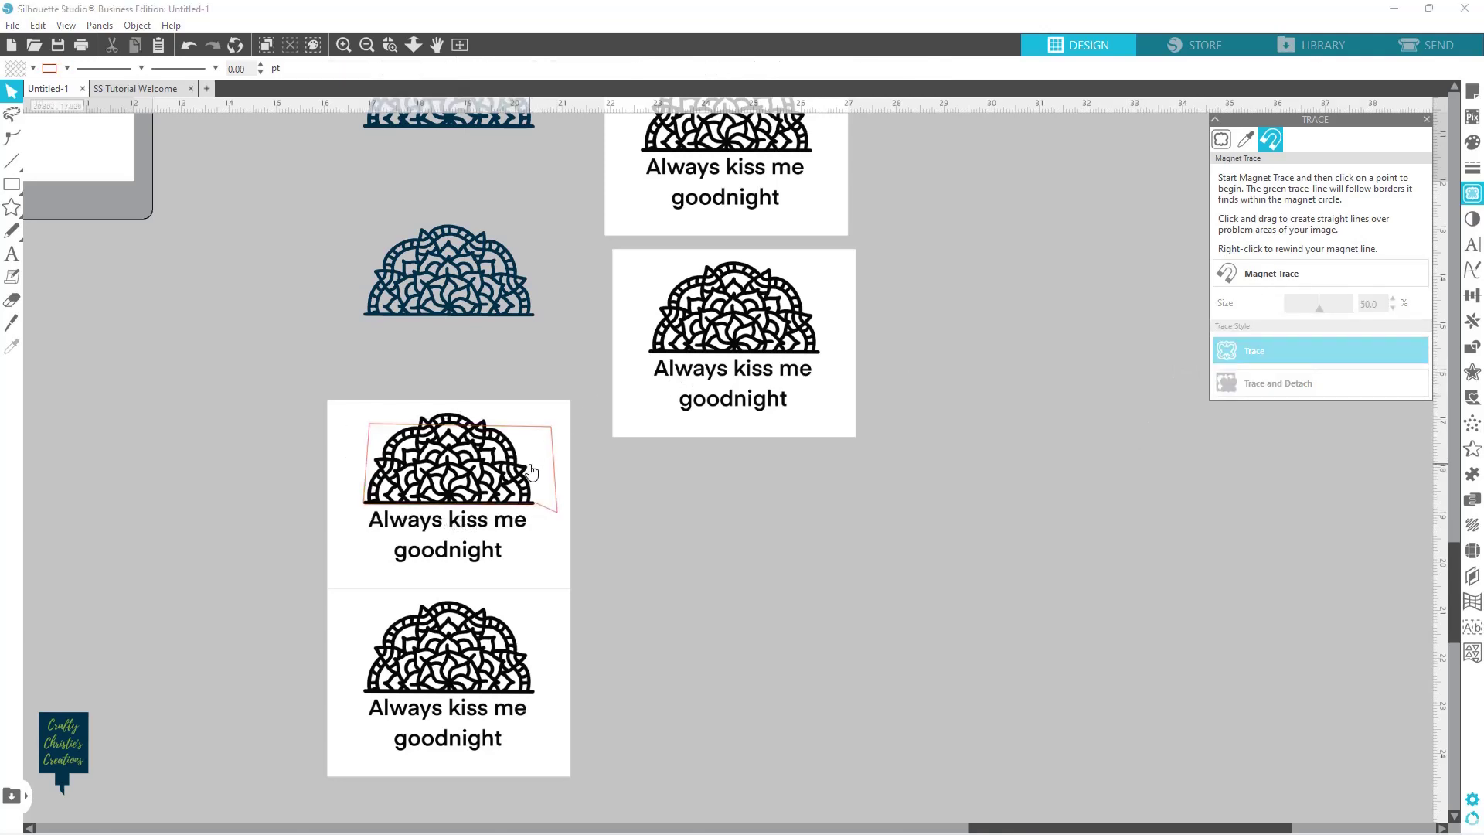
pyautogui.moveTo(561, 415)
pyautogui.mouseDown()
pyautogui.moveTo(674, 463)
pyautogui.moveTo(871, 471)
pyautogui.moveTo(751, 471)
pyautogui.moveTo(562, 428)
pyautogui.mouseUp()
pyautogui.click(562, 427)
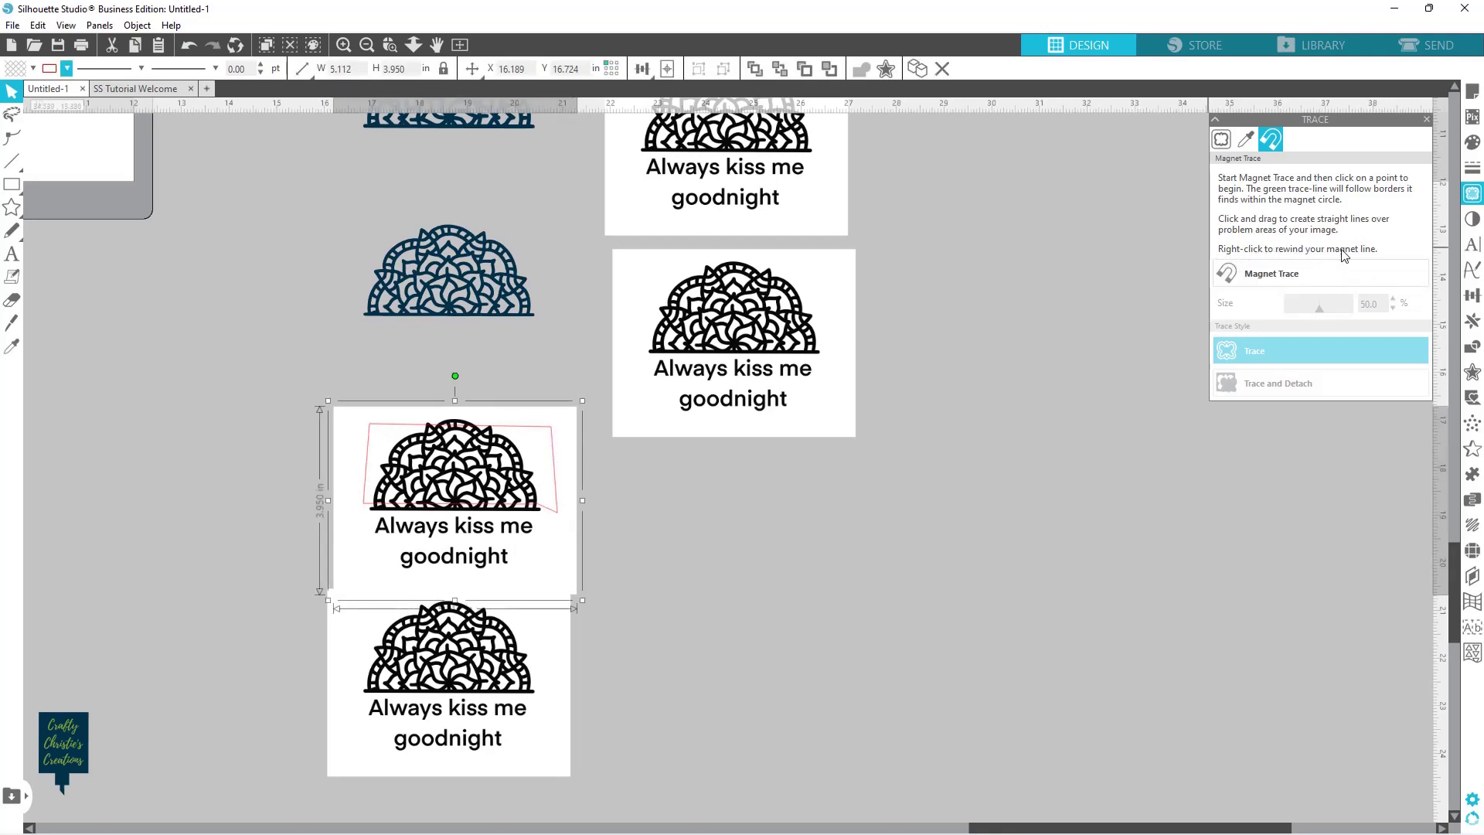
pyautogui.rightClick(477, 439)
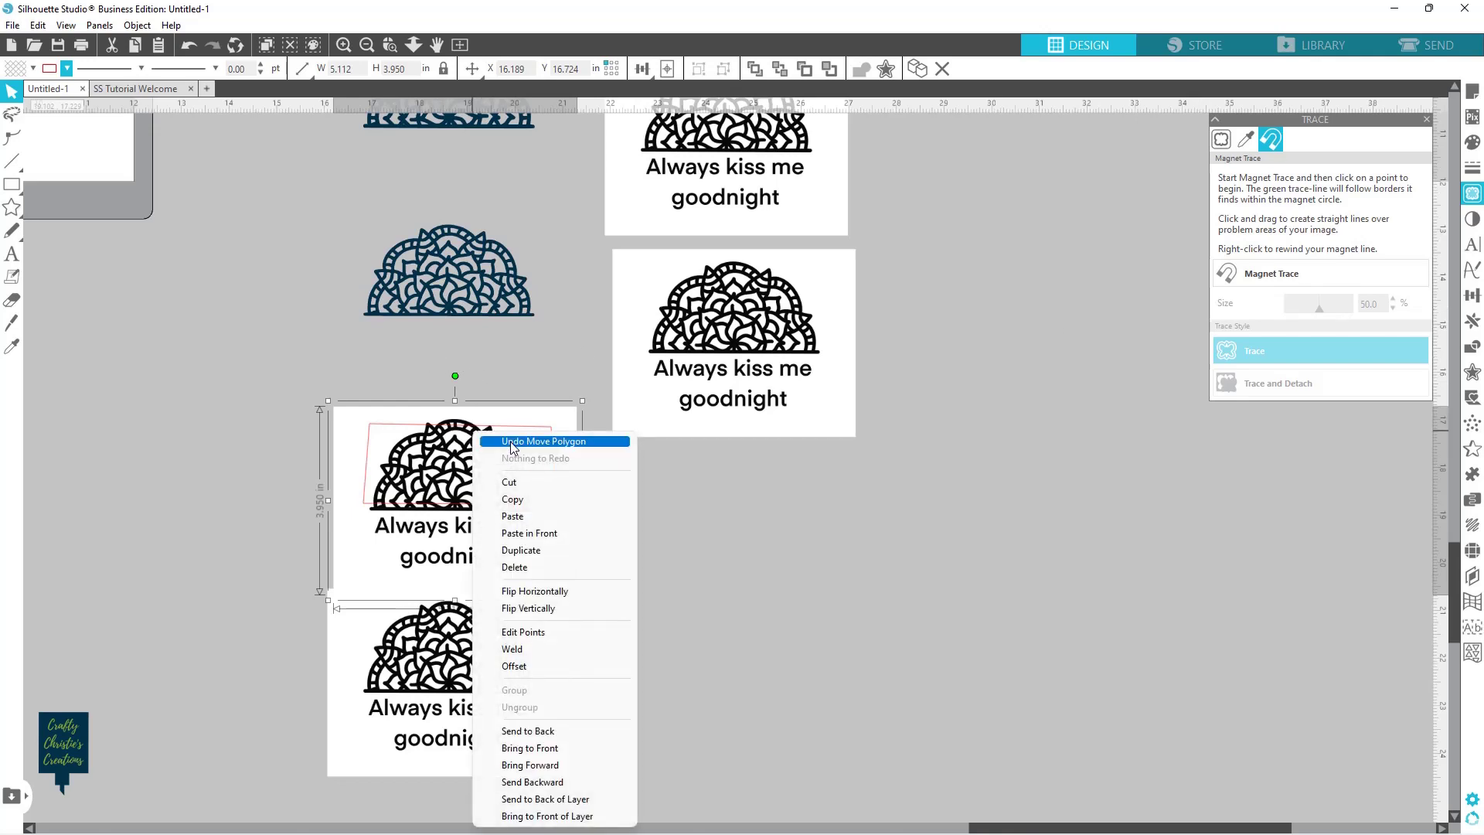
pyautogui.click(513, 446)
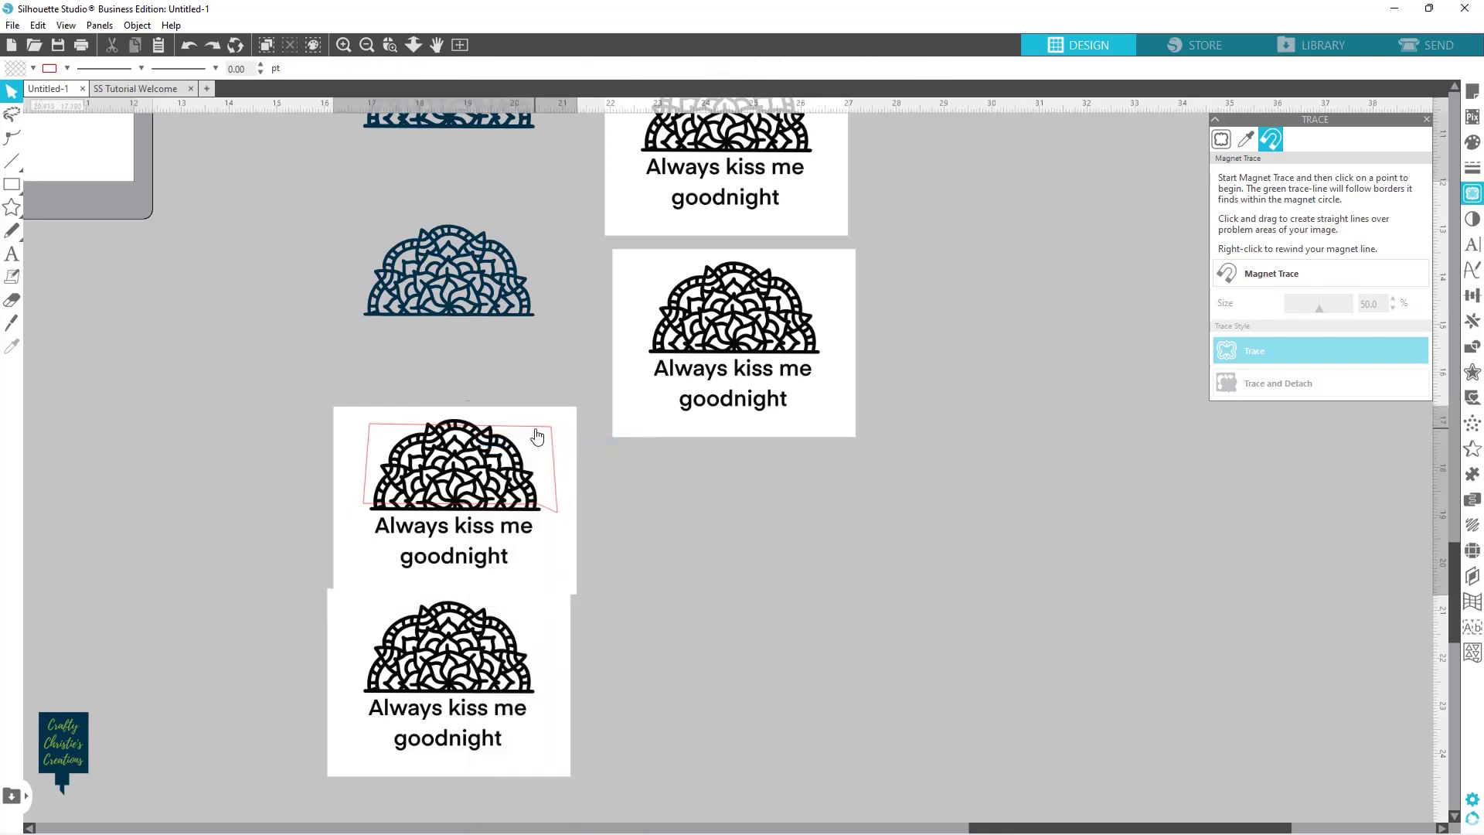
pyautogui.rightClick(537, 433)
pyautogui.click(545, 440)
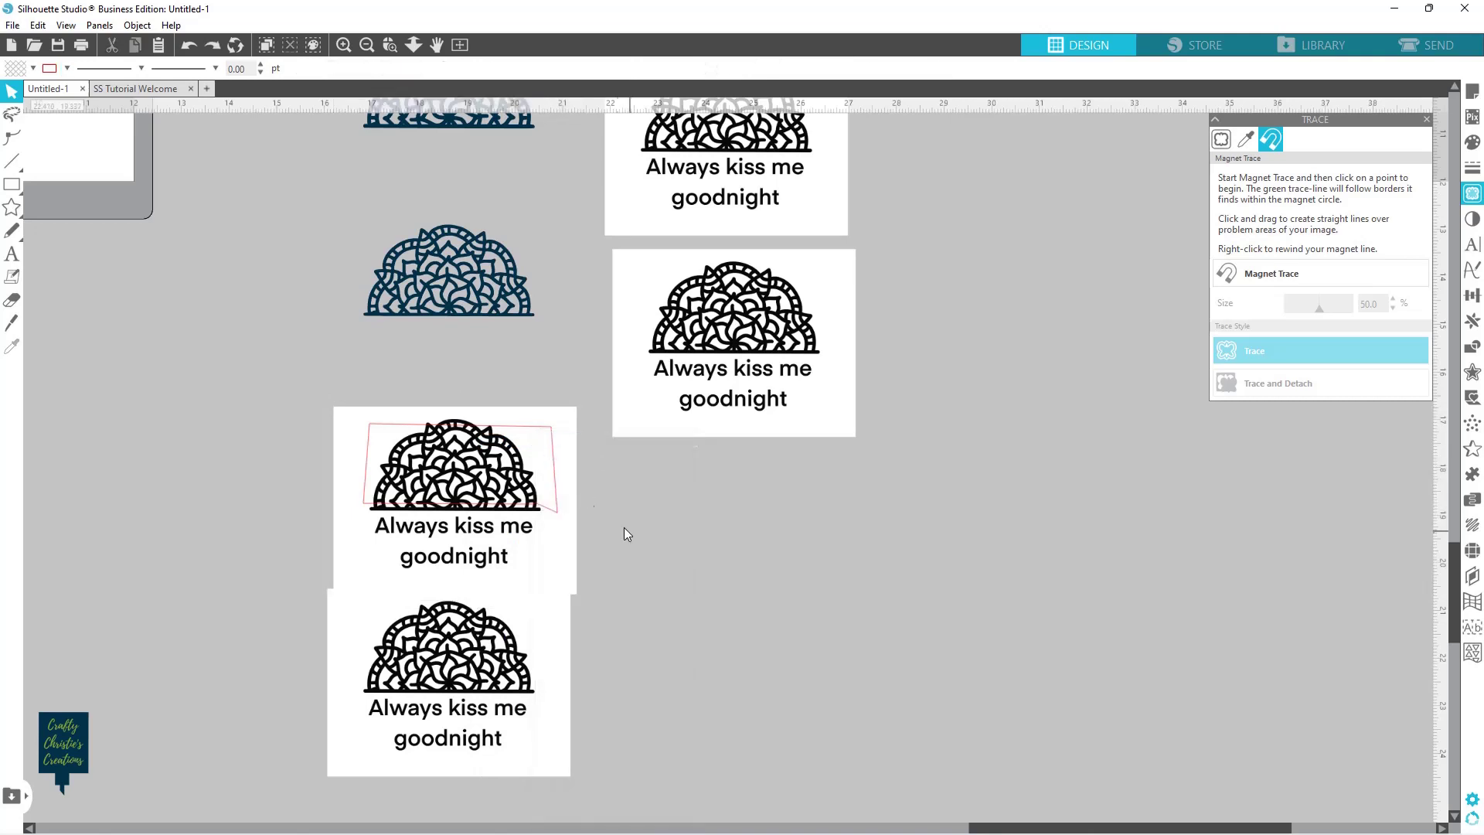
# Step: Undo the quote image moves and the rough Magnet Trace line around its mandala
pyautogui.click(189, 46)
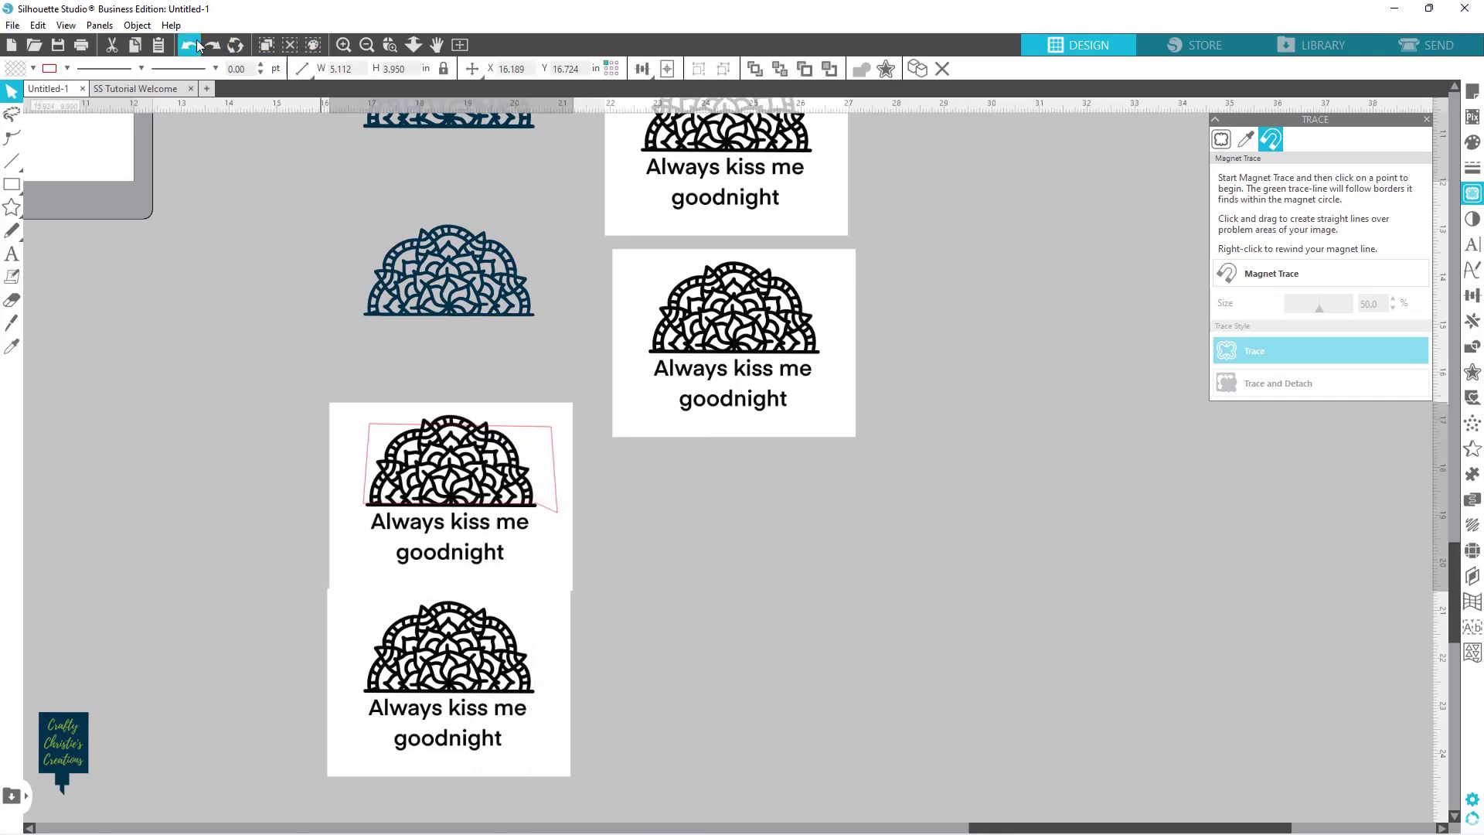
pyautogui.click(190, 46)
pyautogui.click(189, 46)
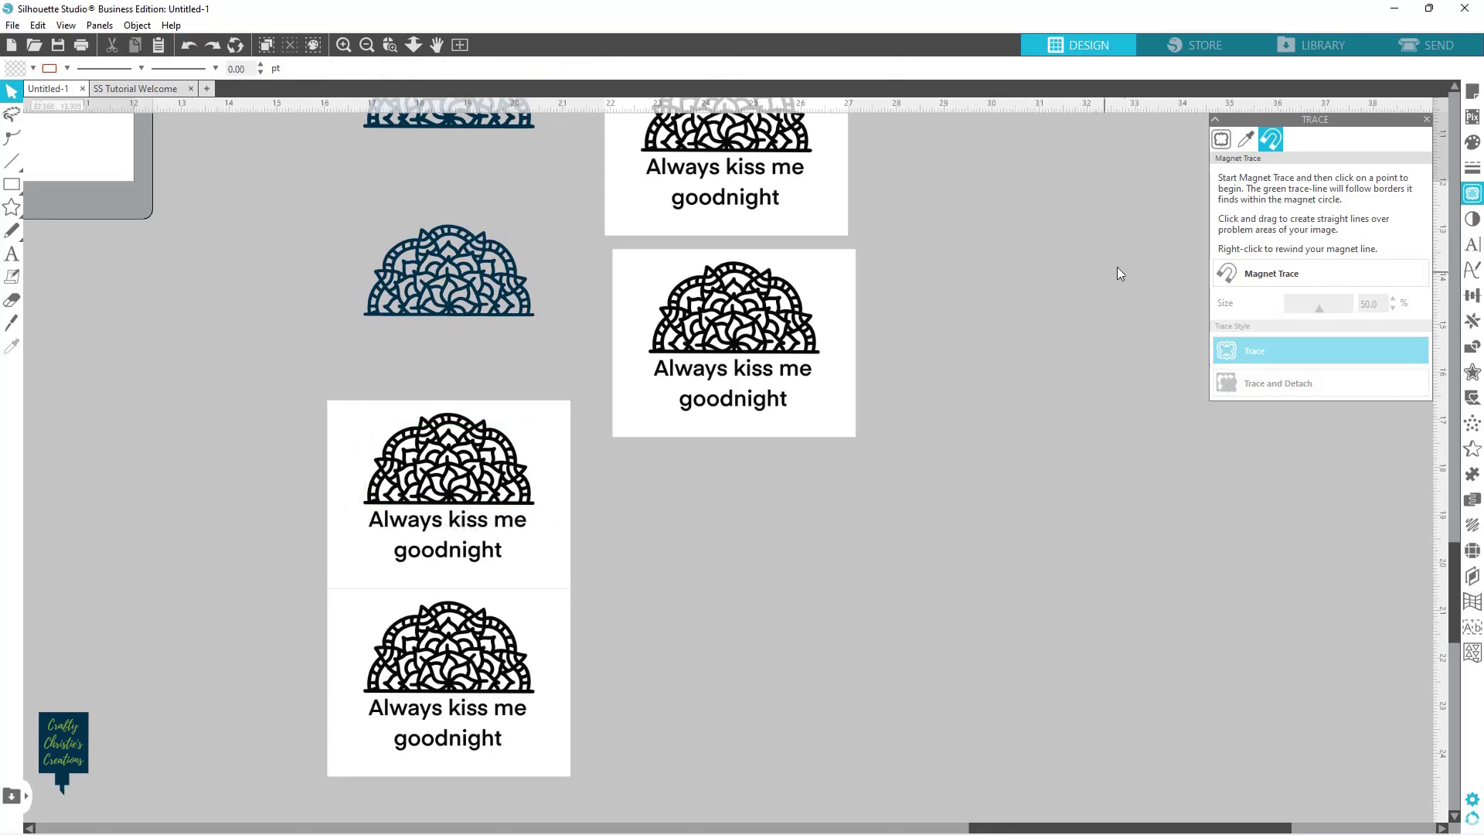
# Step: Draw a closed Magnet Trace line about 4.09 by 1.95 in around the same mandala and apply Trace and Detach
pyautogui.click(1280, 275)
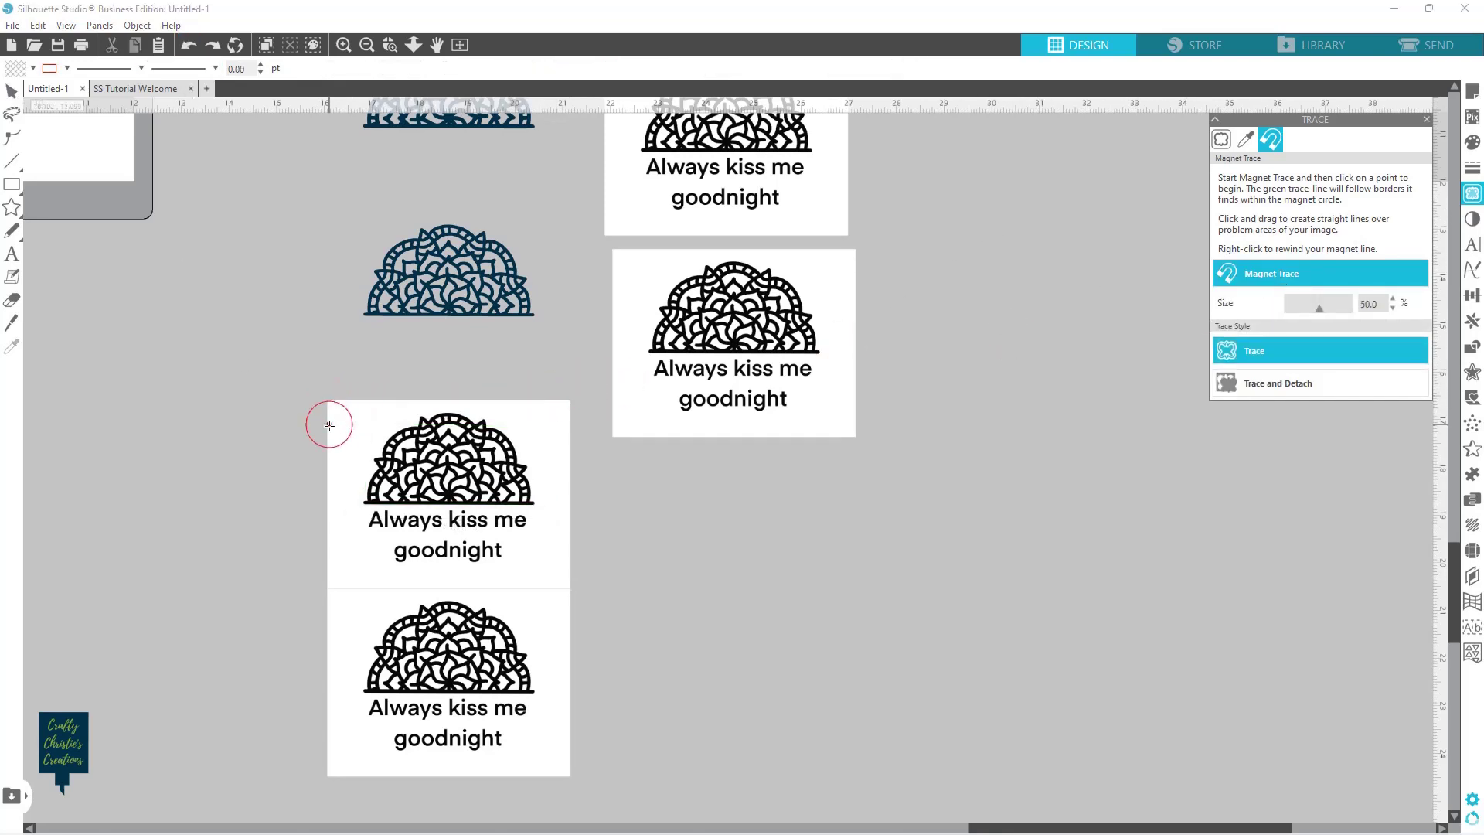
pyautogui.moveTo(355, 412)
pyautogui.mouseDown()
pyautogui.moveTo(514, 402)
pyautogui.moveTo(552, 419)
pyautogui.moveTo(547, 514)
pyautogui.moveTo(361, 509)
pyautogui.mouseUp()
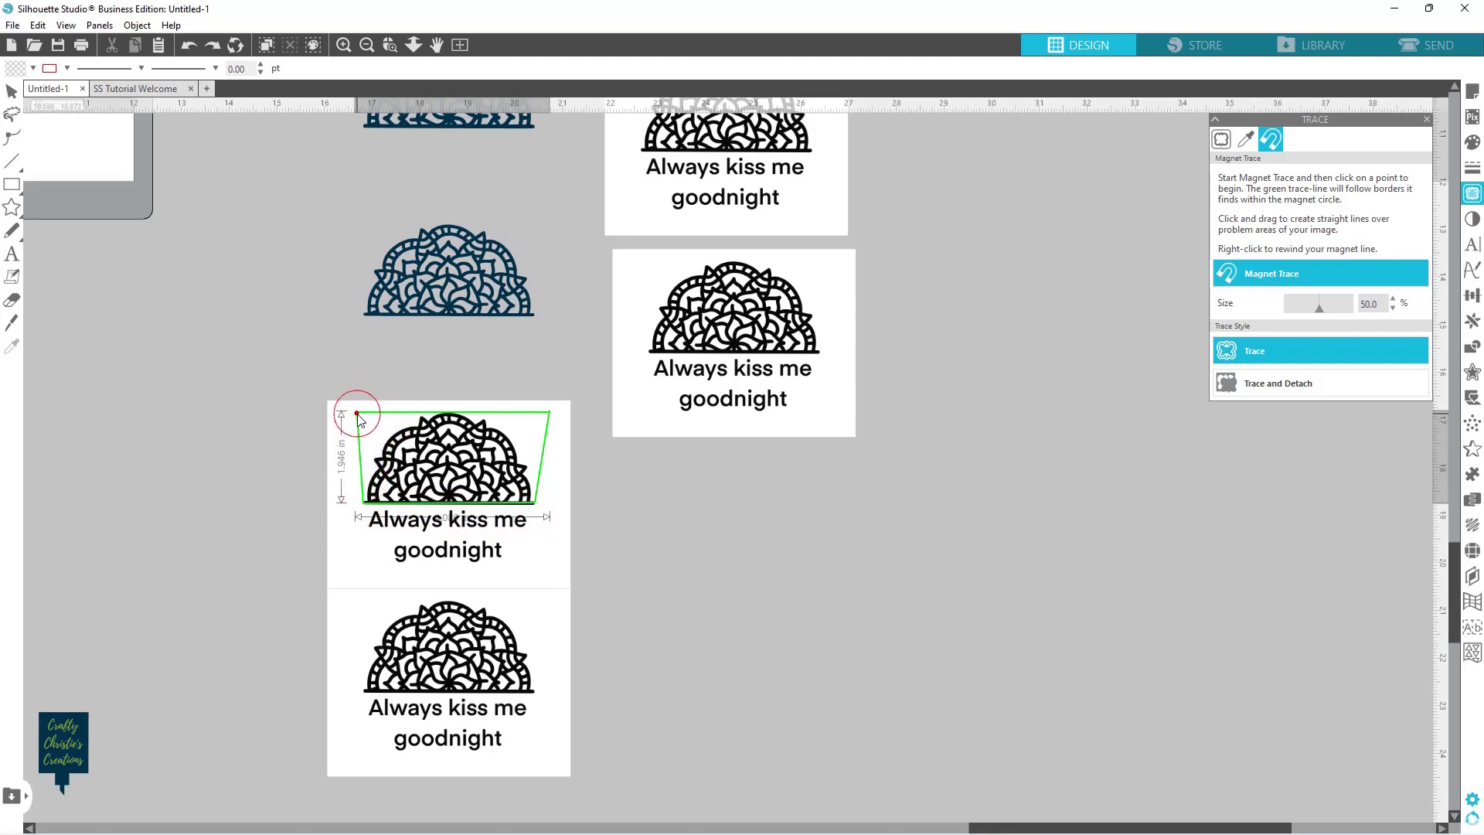
pyautogui.click(358, 416)
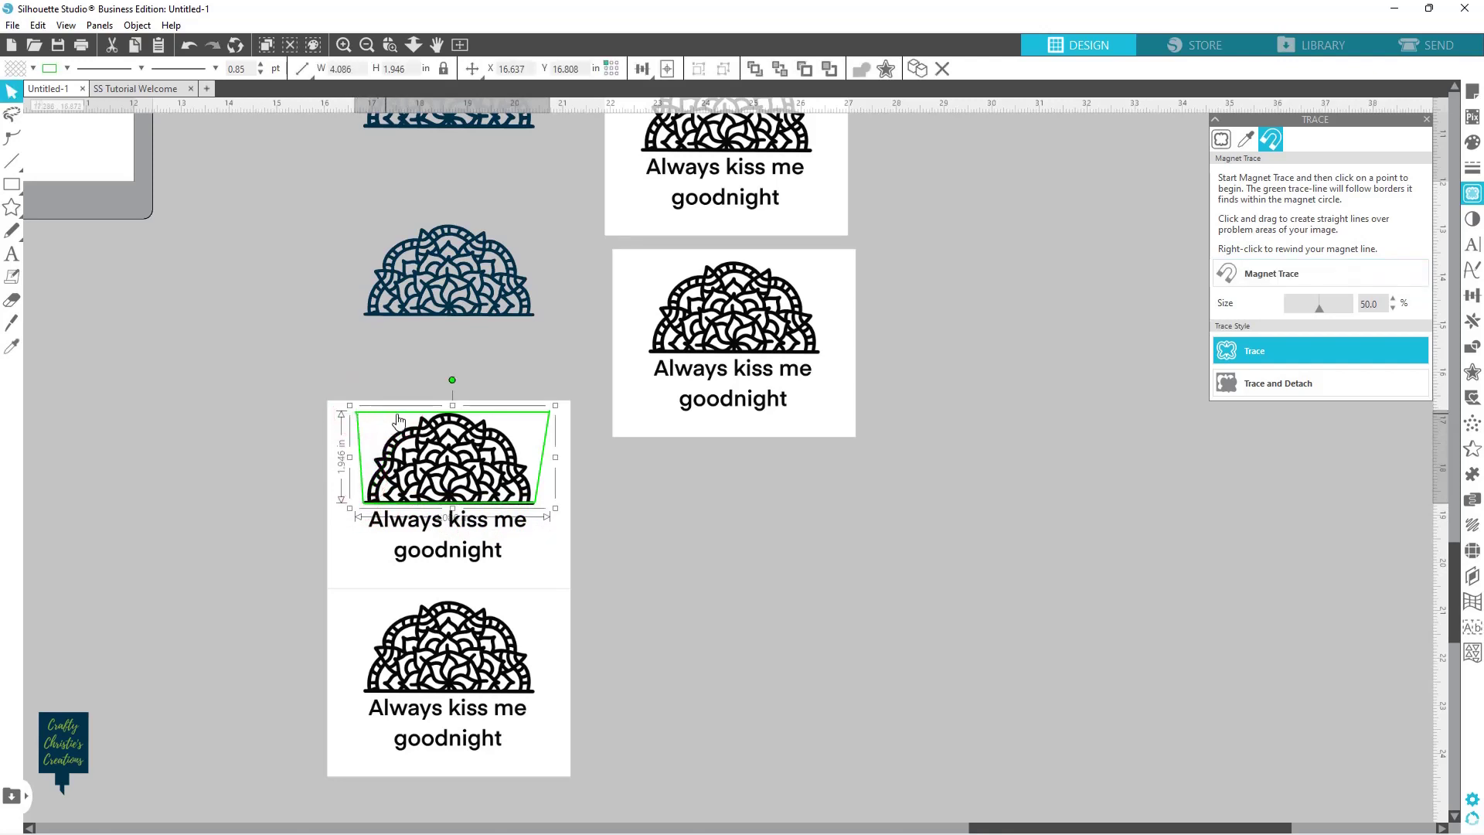
pyautogui.click(1295, 385)
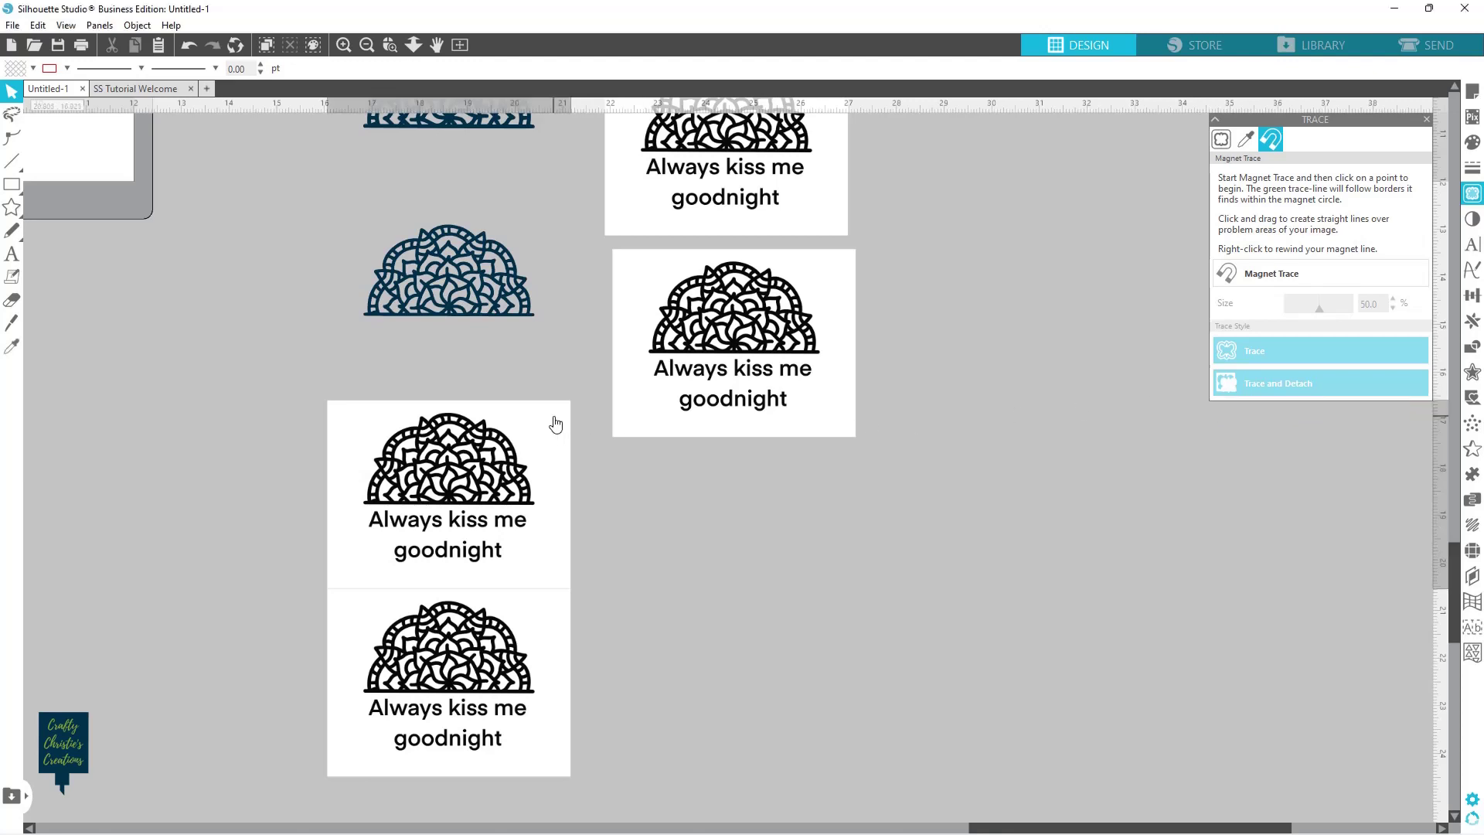
# Step: Move the leftover quote image to the end of the second column and shift the detached mandala slightly down
pyautogui.moveTo(553, 425); pyautogui.dragTo(845, 495)
pyautogui.click(762, 497)
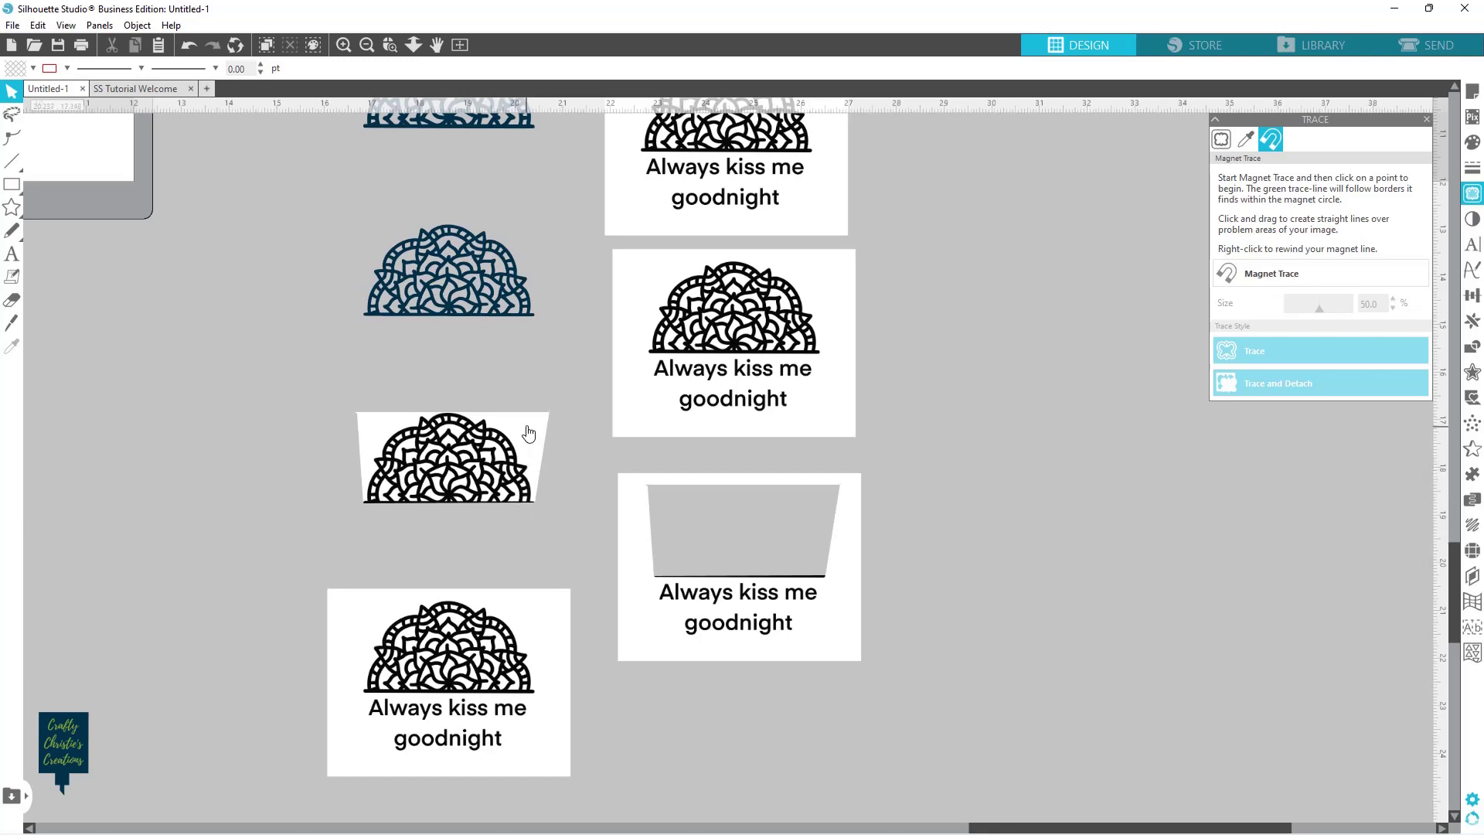
pyautogui.moveTo(530, 431)
pyautogui.mouseDown()
pyautogui.moveTo(554, 447)
pyautogui.moveTo(534, 443)
pyautogui.mouseUp()
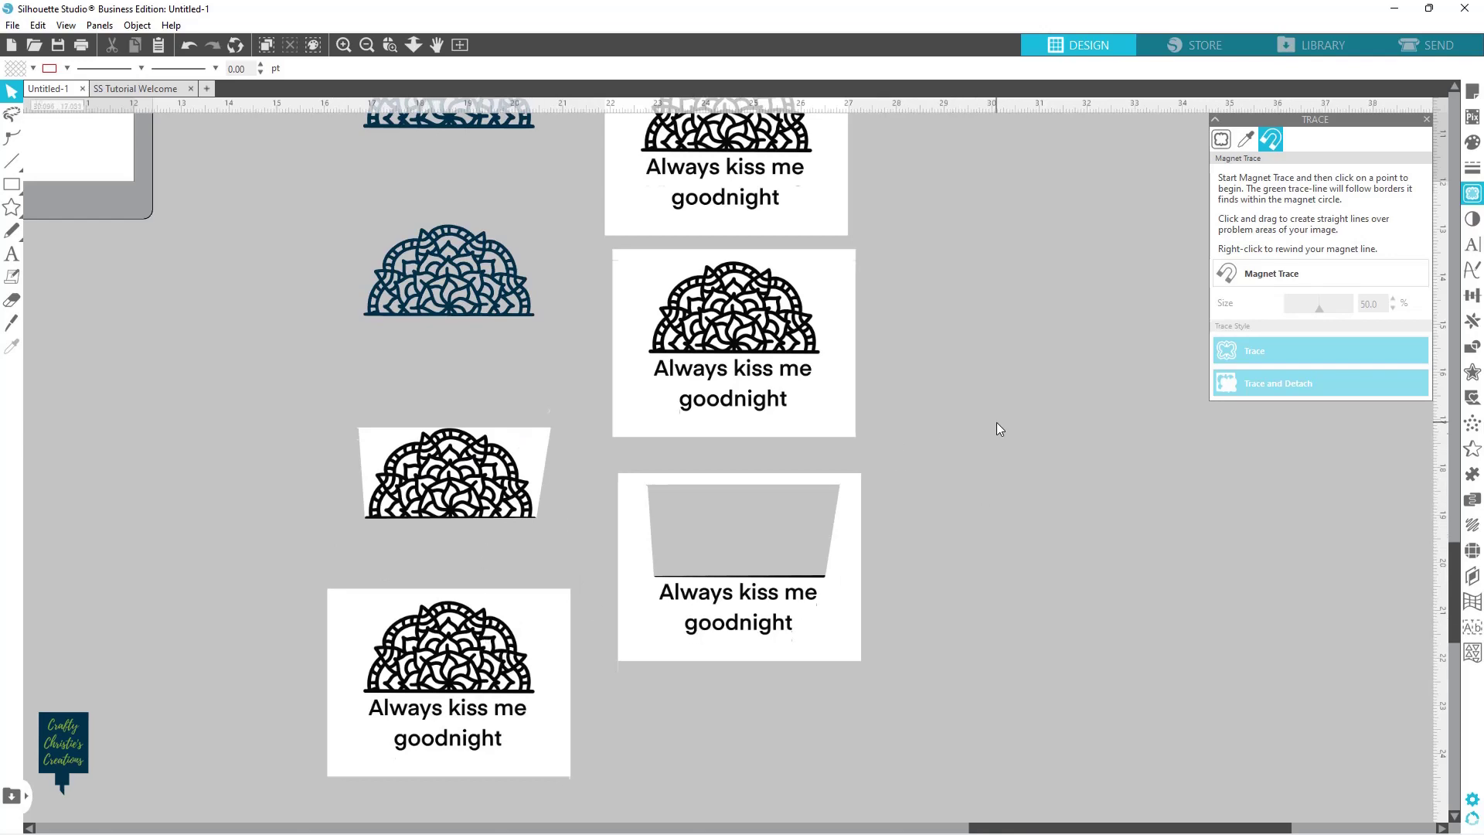
# Step: Add the line "6. MAGNET TRACE" to the sticky note
pyautogui.scroll(10, 997, 427)
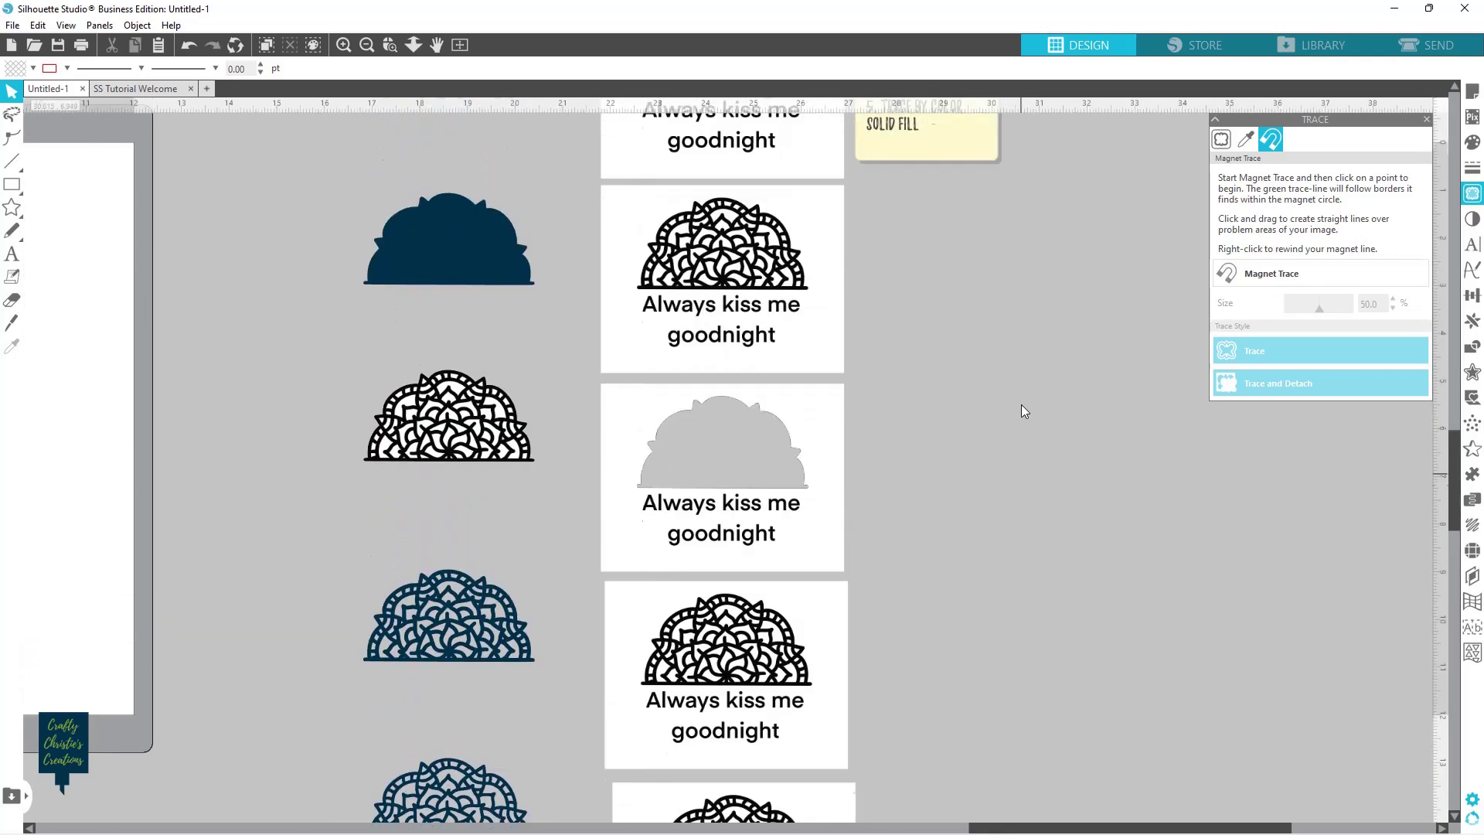
pyautogui.scroll(3, 1005, 363)
pyautogui.doubleClick(938, 240)
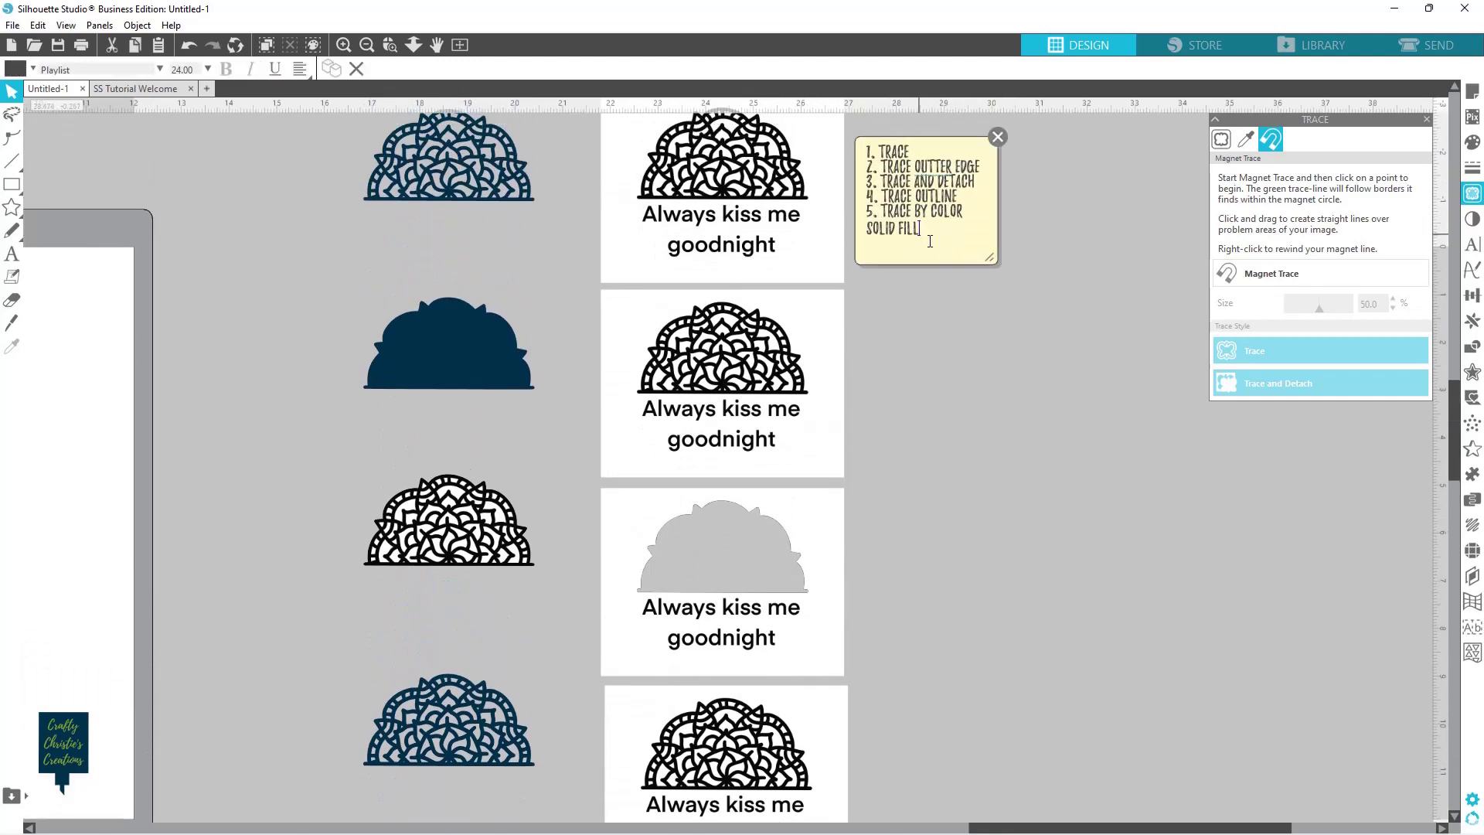
pyautogui.press('Return')
pyautogui.write('6')
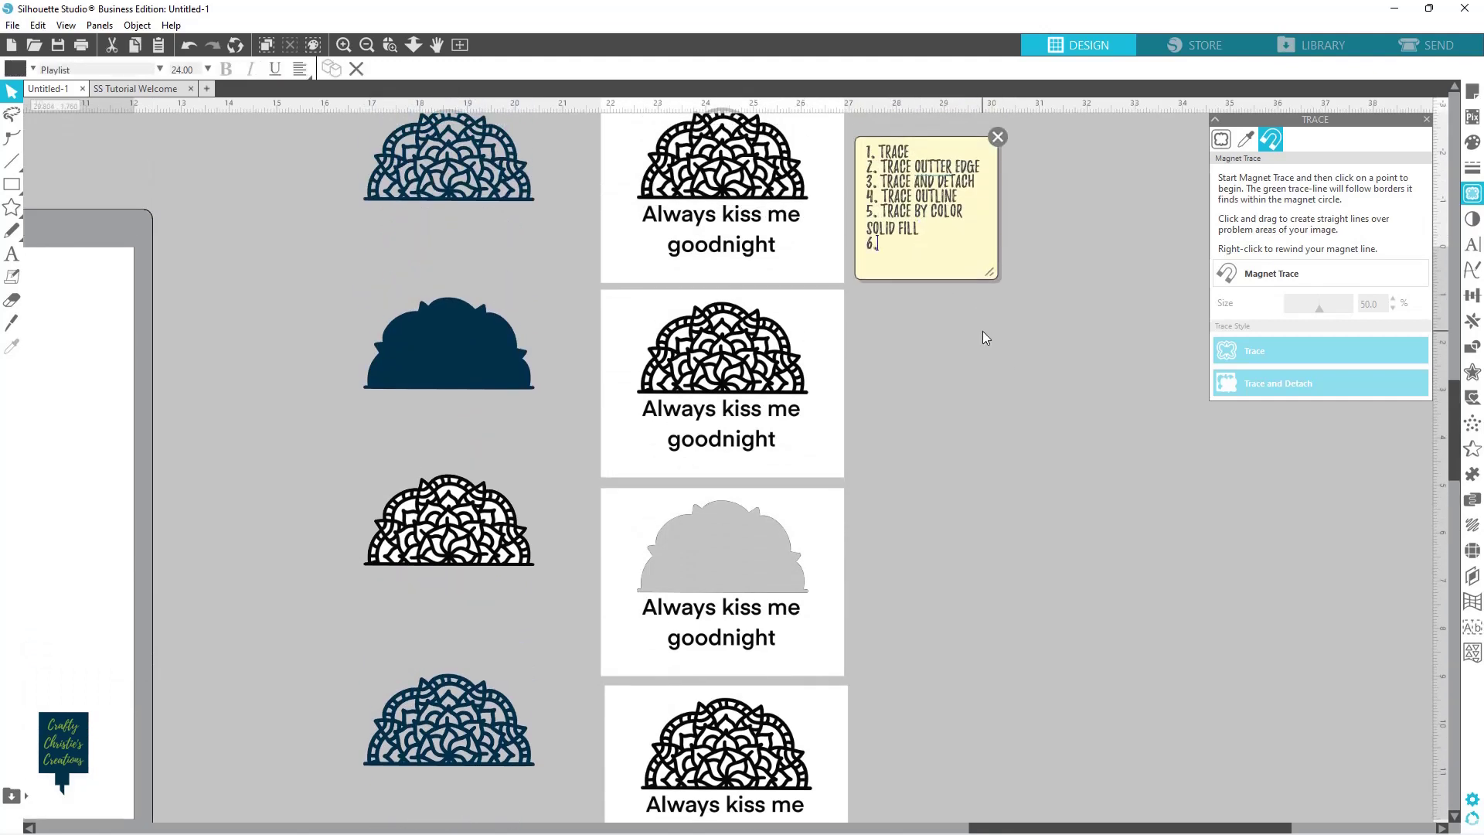
pyautogui.write('. MAGNET TRACE')
pyautogui.click(1042, 388)
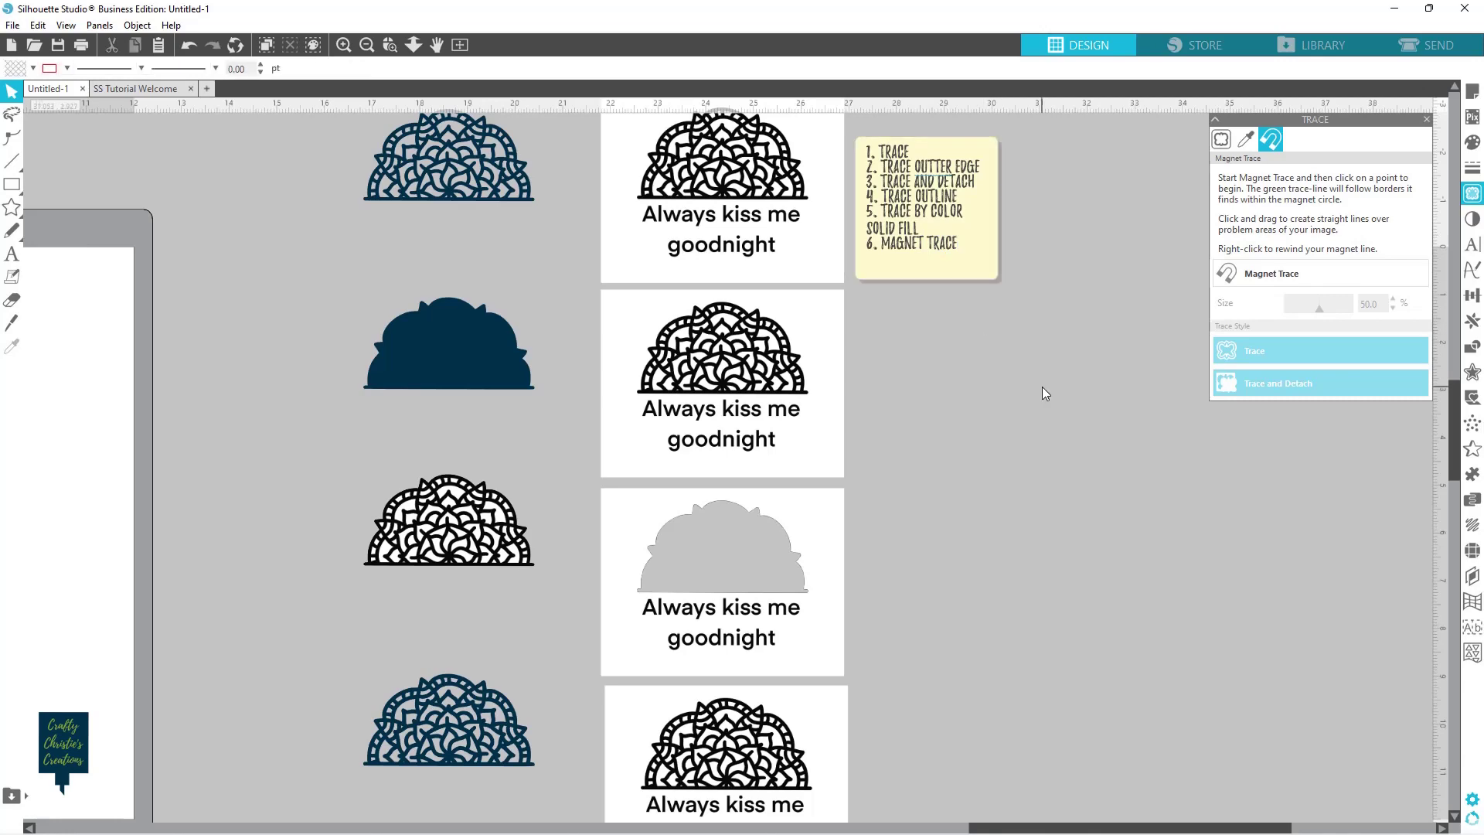
# Step: Check the mat in the Send preview, and view all the traced copies and source images in the design
pyautogui.click(1427, 51)
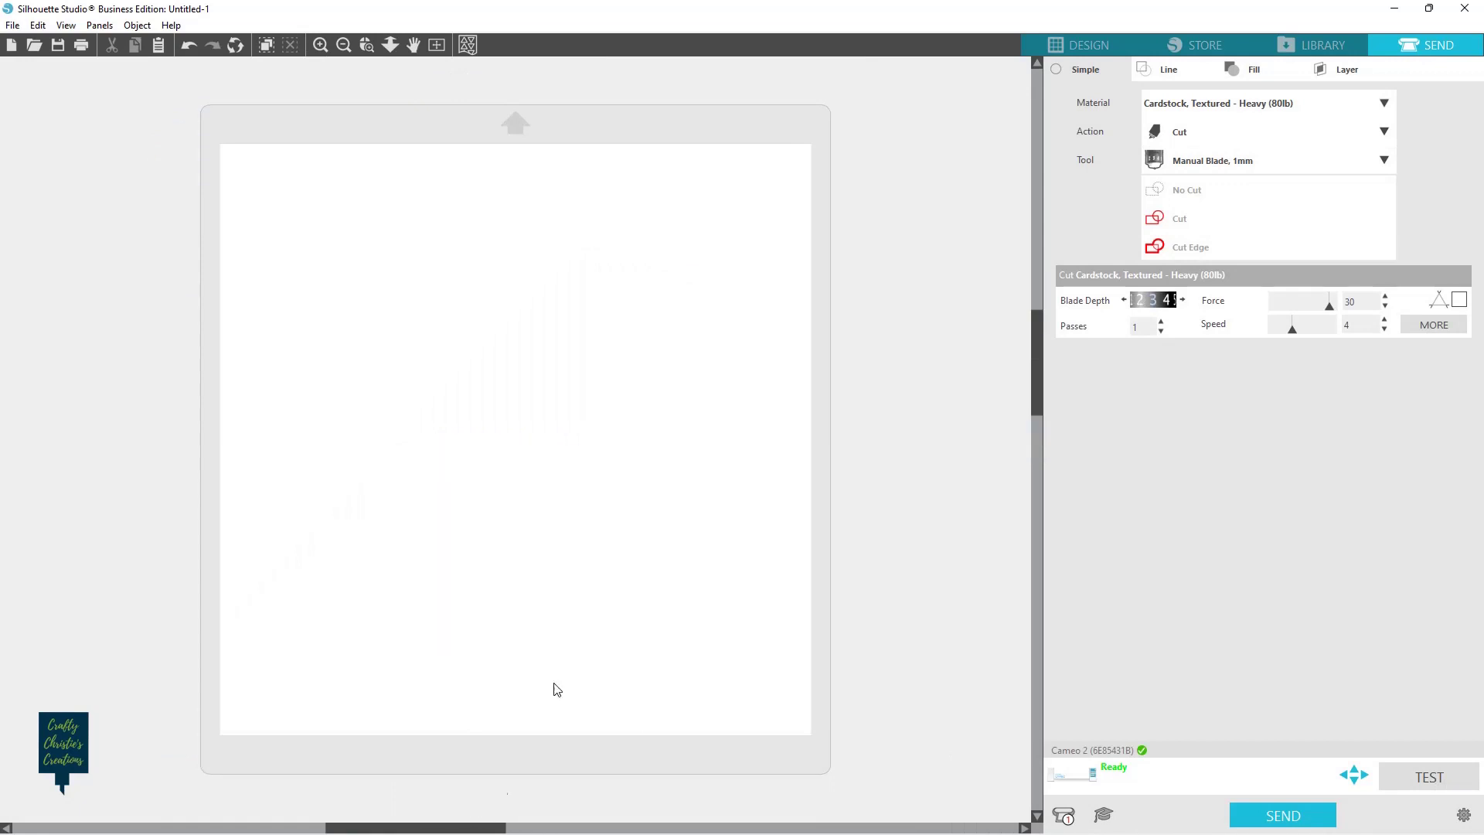
pyautogui.click(1092, 47)
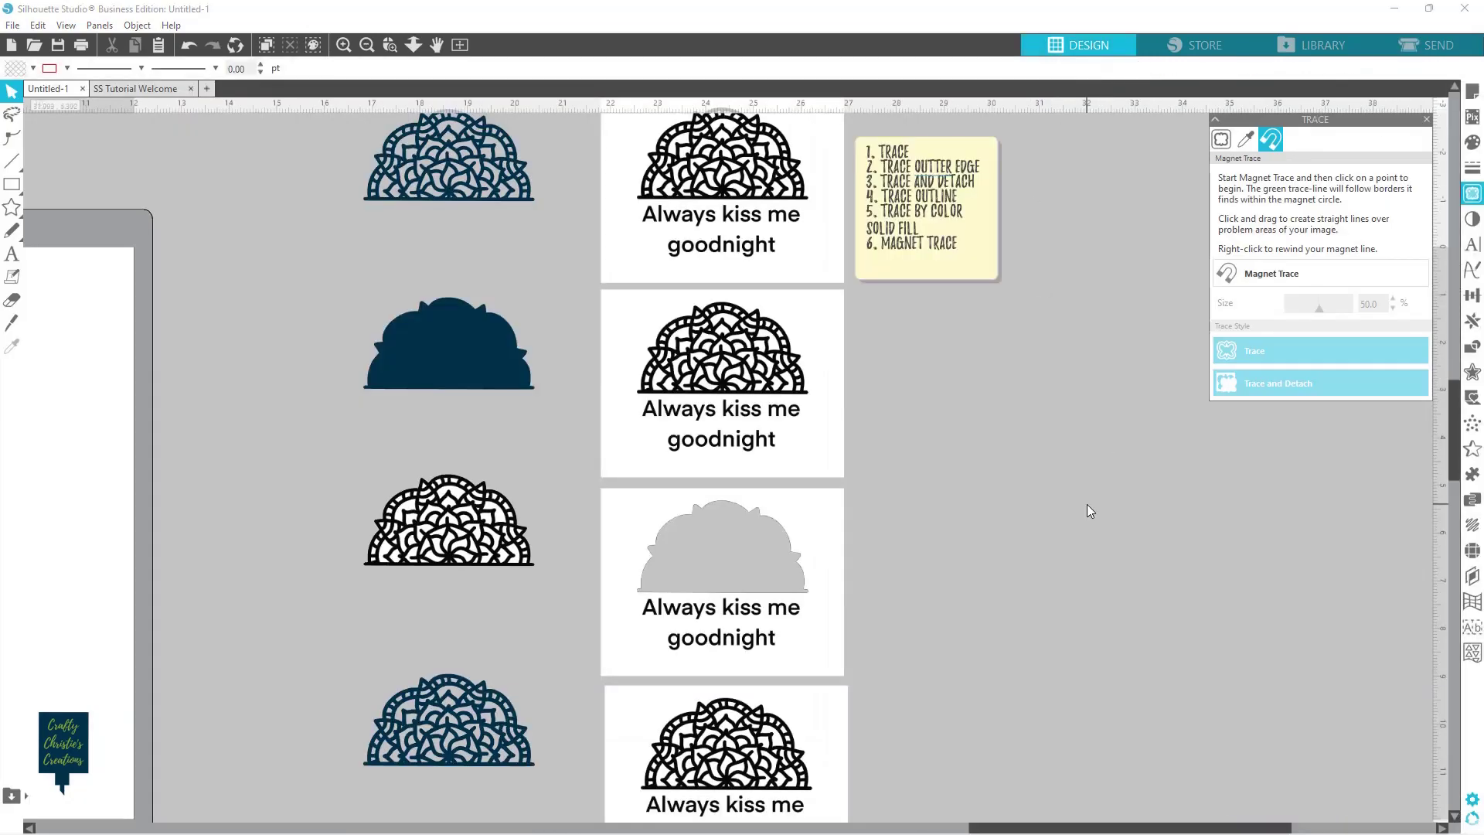
pyautogui.scroll(1, 1088, 504)
pyautogui.scroll(-5, 1110, 497)
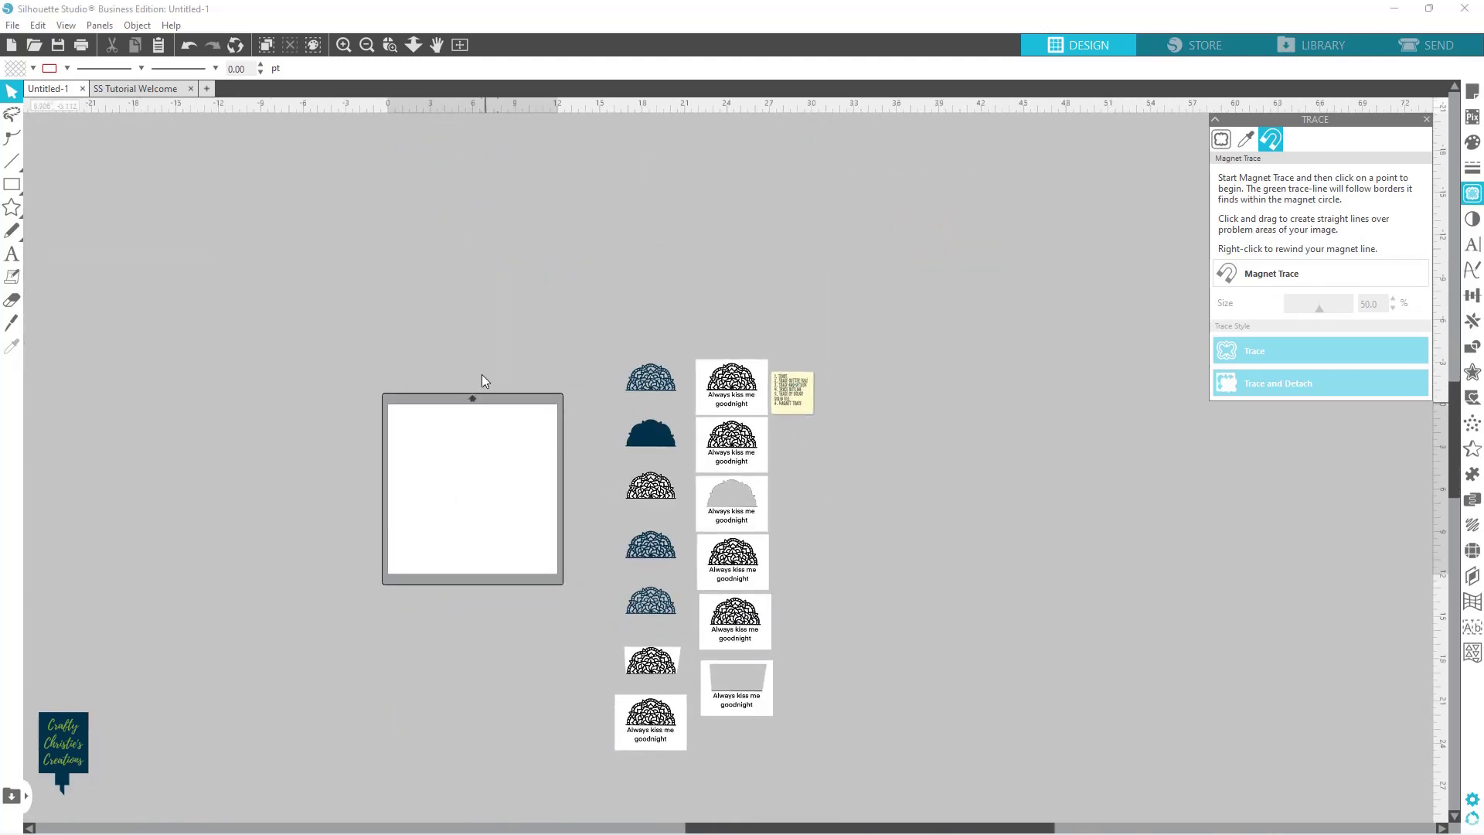
pyautogui.moveTo(564, 319); pyautogui.dragTo(944, 789)
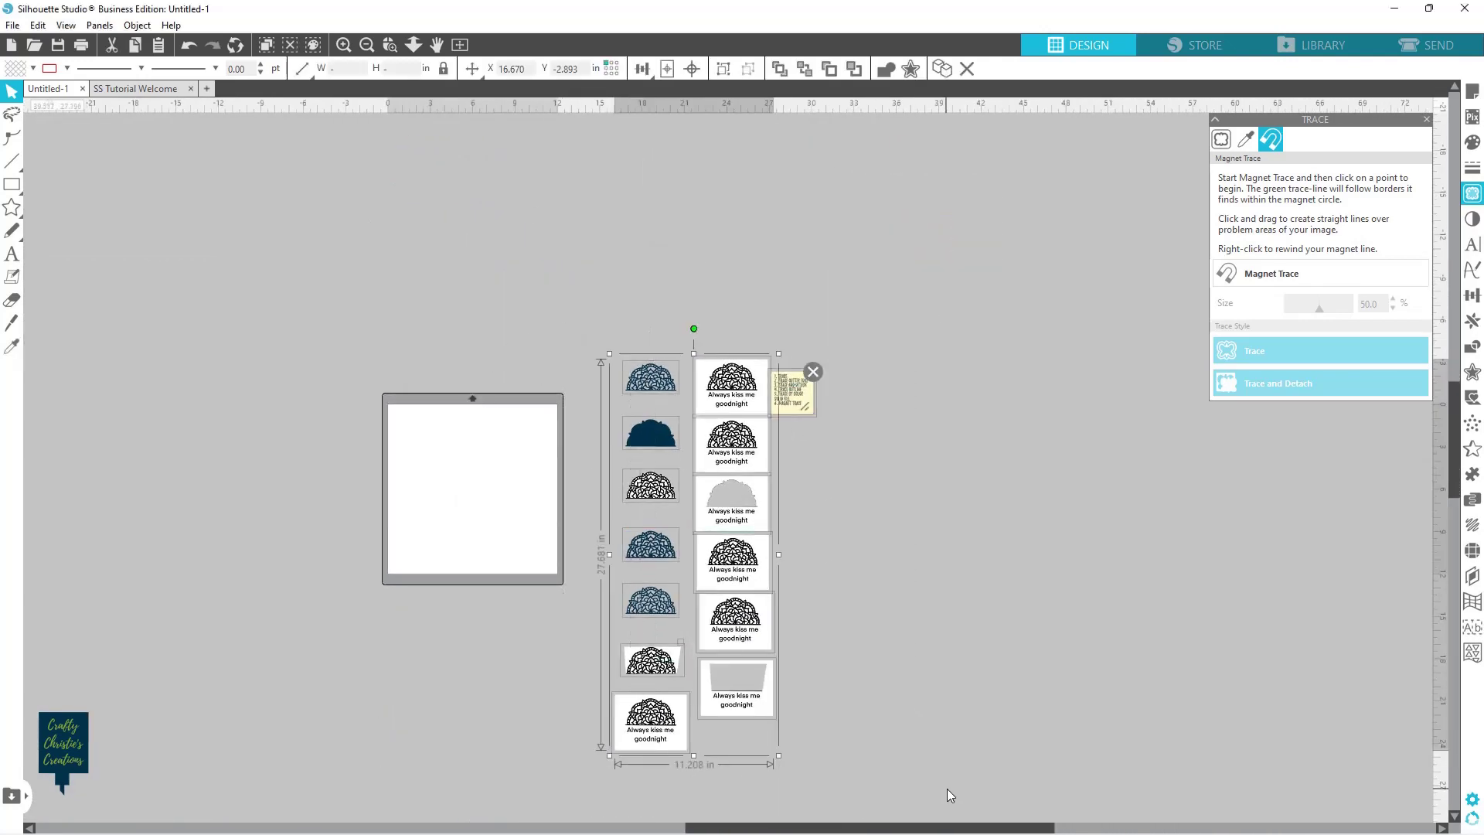
pyautogui.click(930, 555)
# Step: Arrange the six traced mandalas and the untraced quote image in two columns on the cutting mat
pyautogui.moveTo(666, 387); pyautogui.dragTo(432, 423)
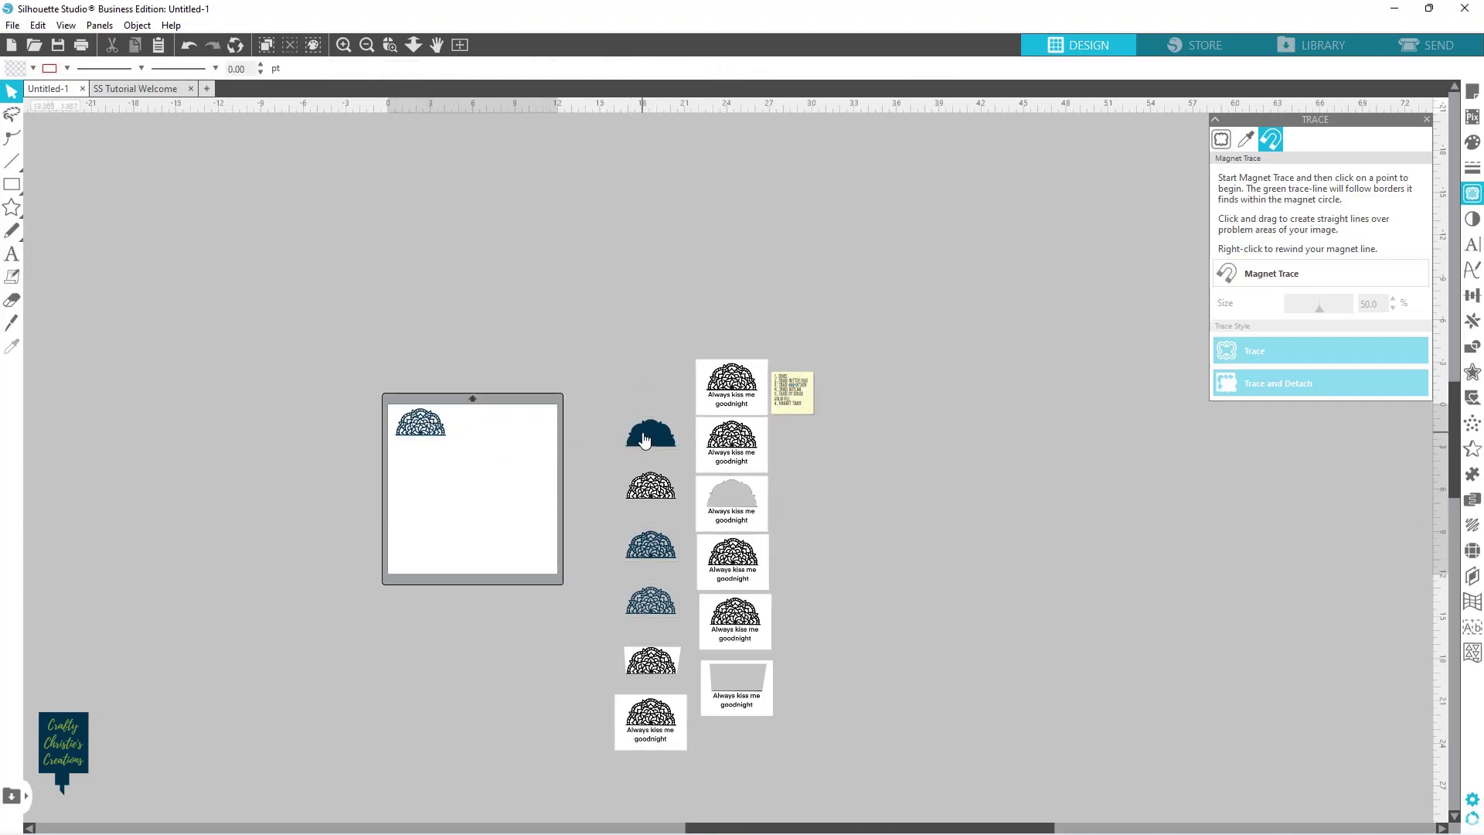
pyautogui.moveTo(644, 438); pyautogui.dragTo(413, 462)
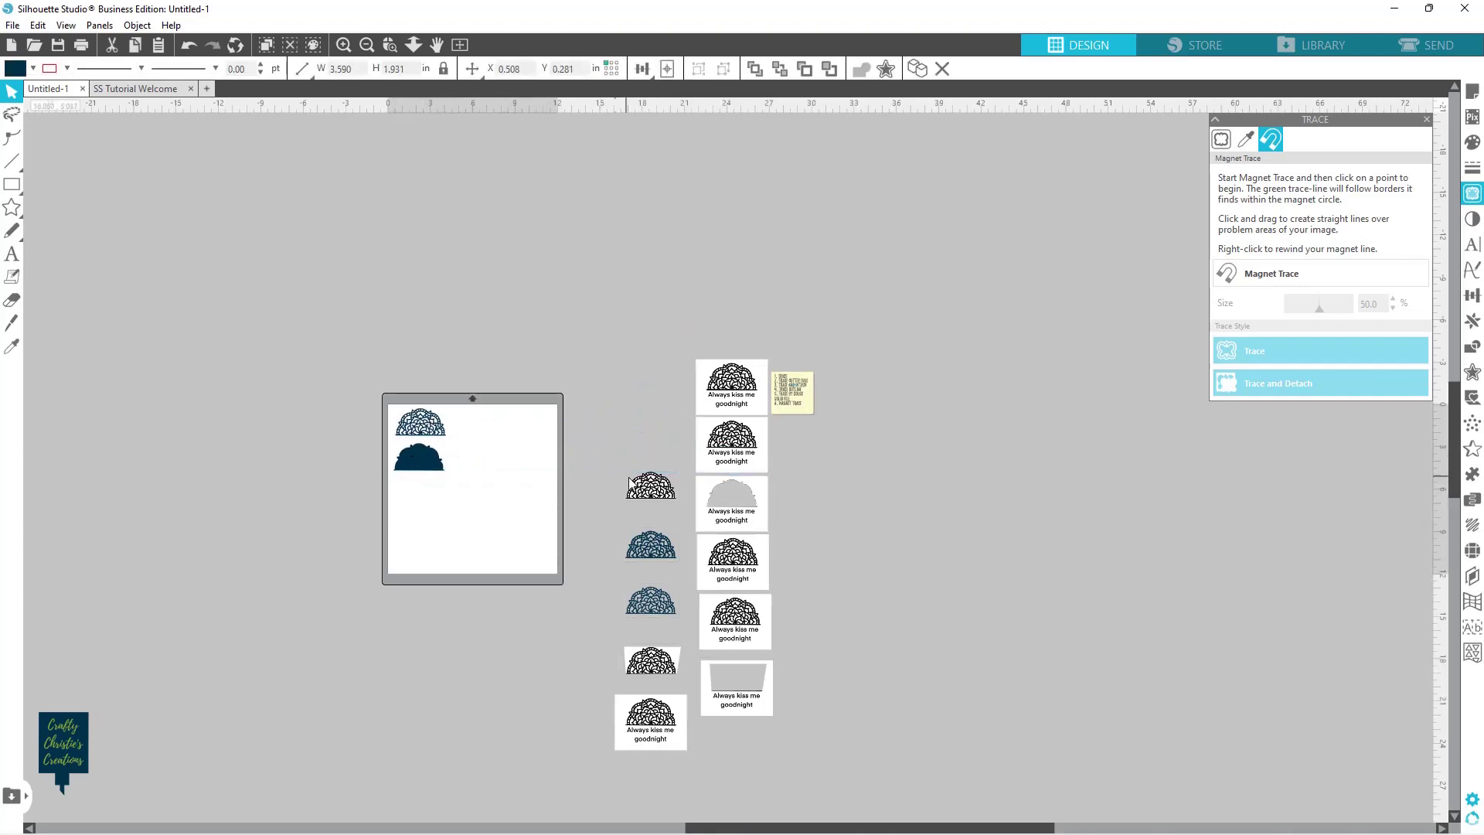
pyautogui.moveTo(653, 487); pyautogui.dragTo(426, 502)
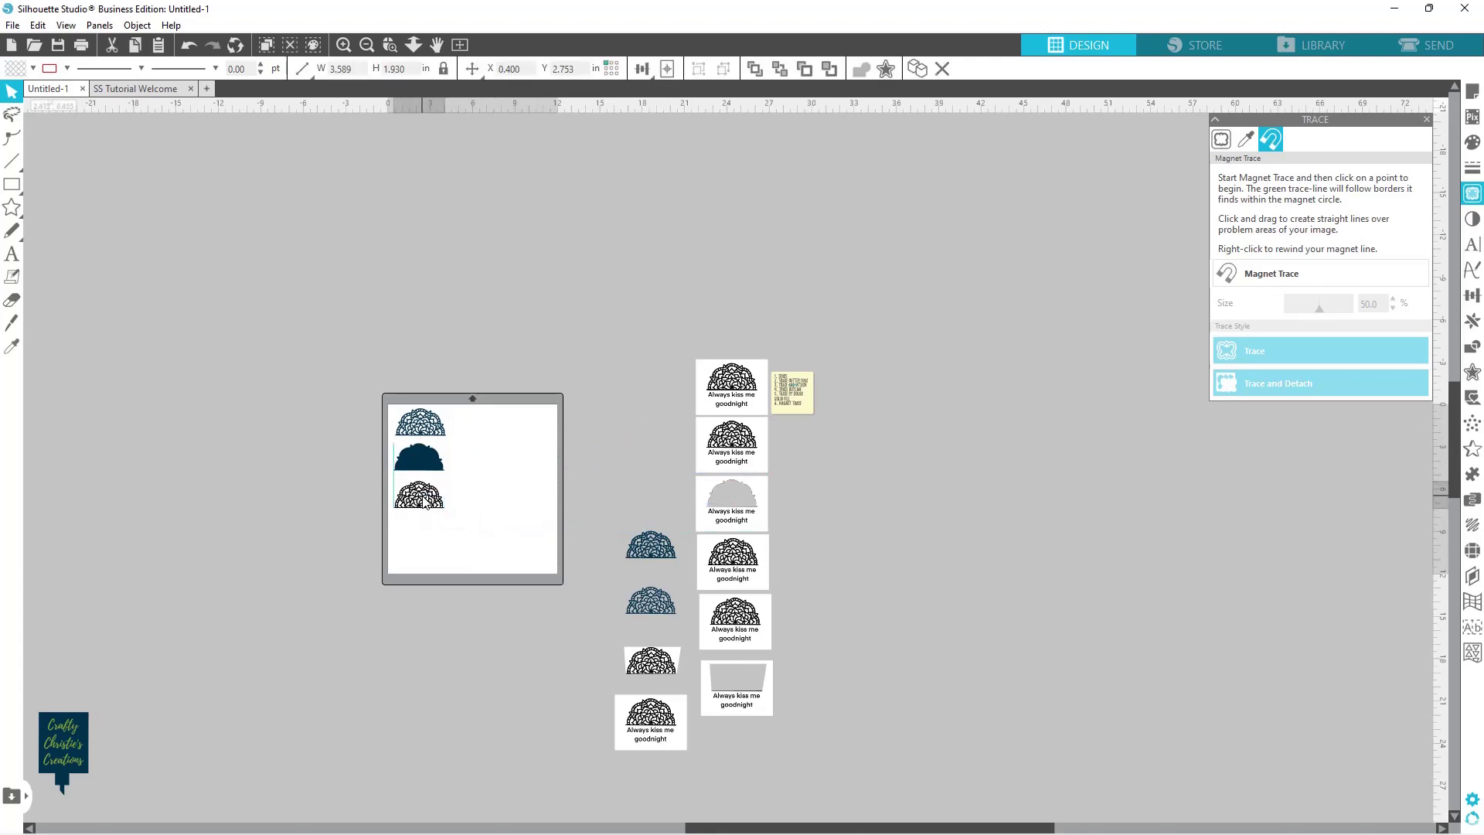
pyautogui.moveTo(656, 546); pyautogui.dragTo(429, 533)
pyautogui.moveTo(669, 597); pyautogui.dragTo(523, 427)
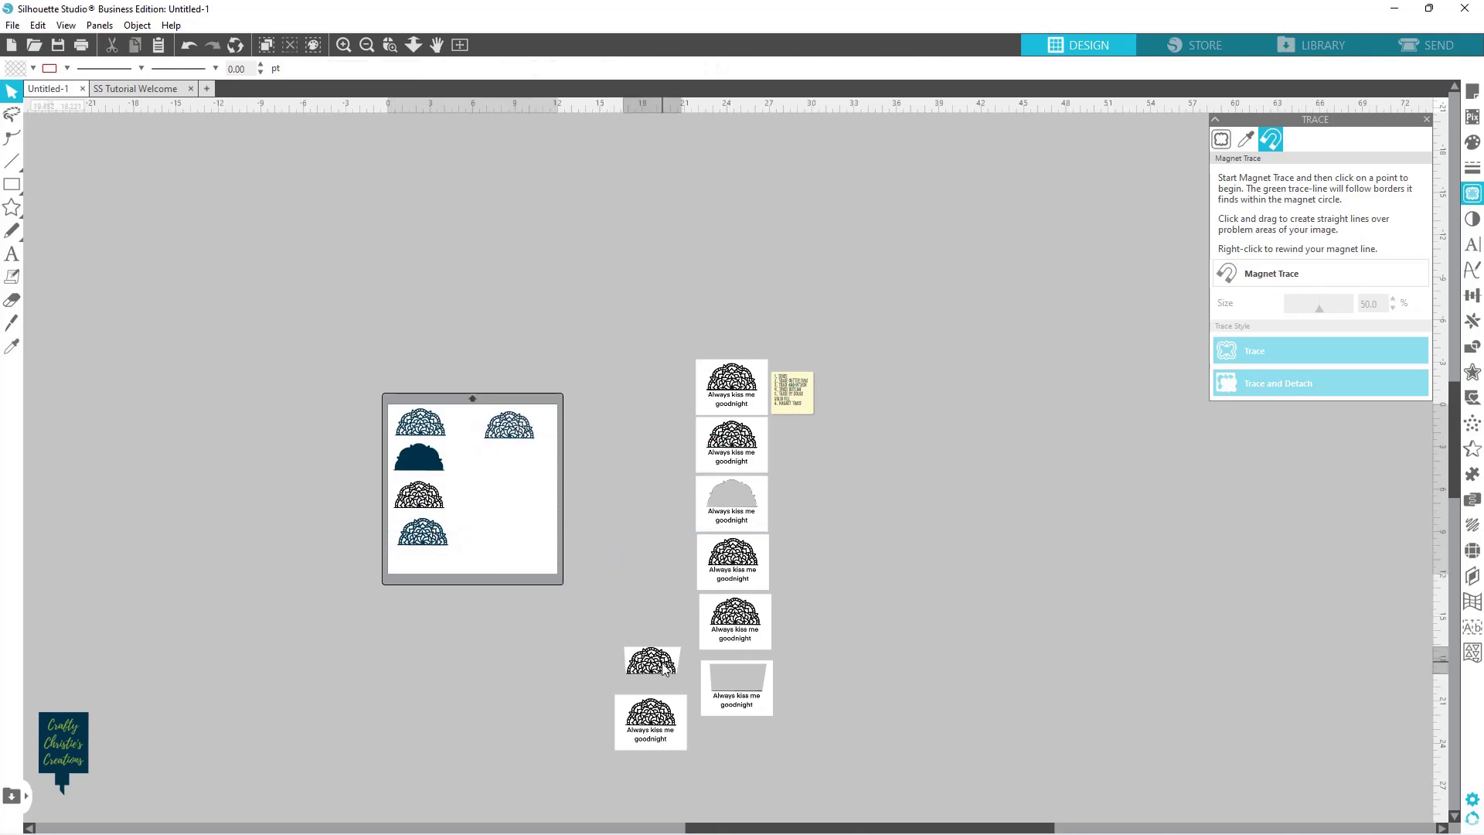
pyautogui.moveTo(667, 664); pyautogui.dragTo(523, 475)
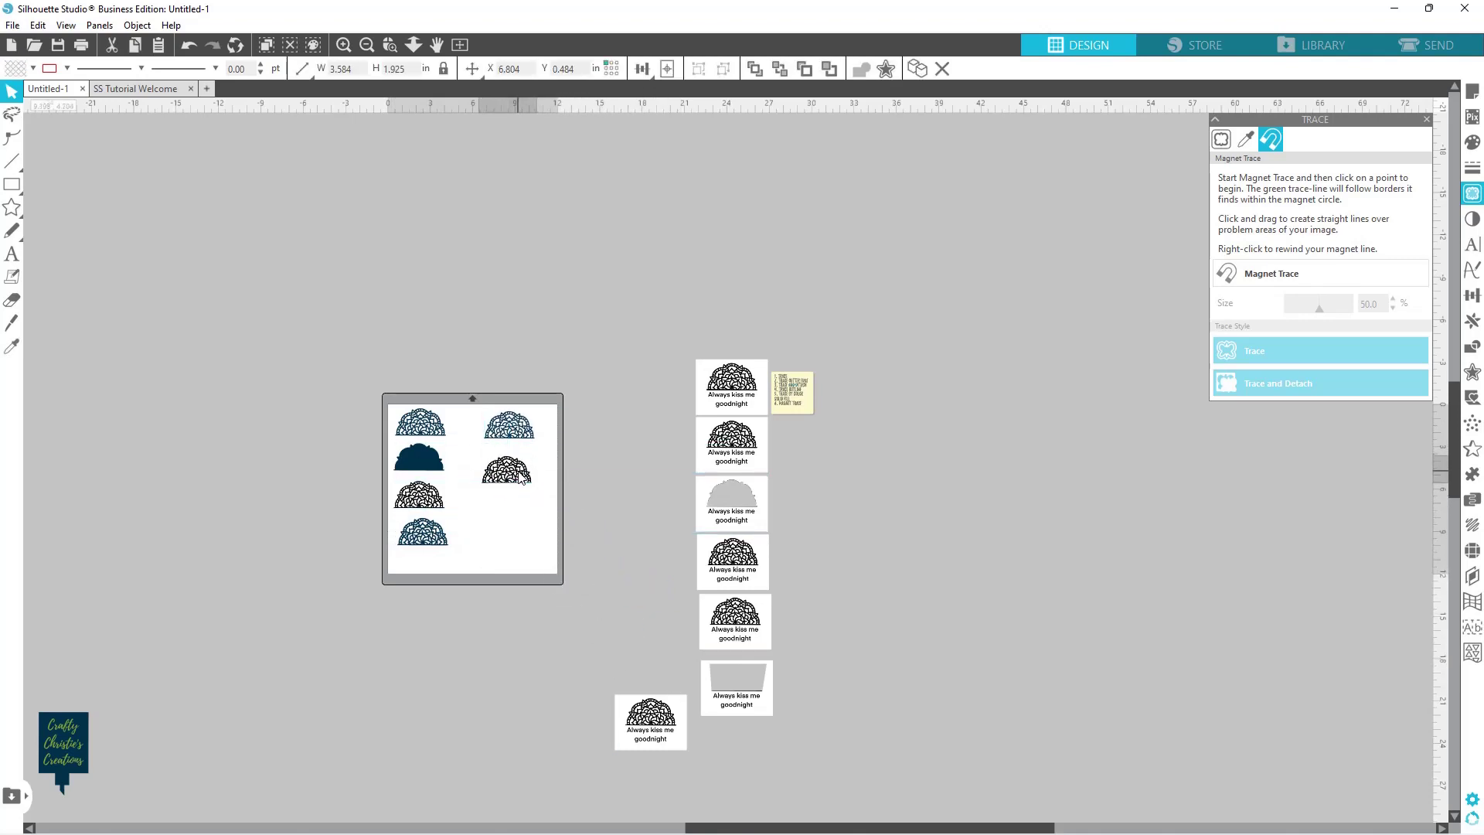
pyautogui.click(680, 762)
pyautogui.moveTo(670, 745); pyautogui.dragTo(525, 552)
pyautogui.click(526, 555)
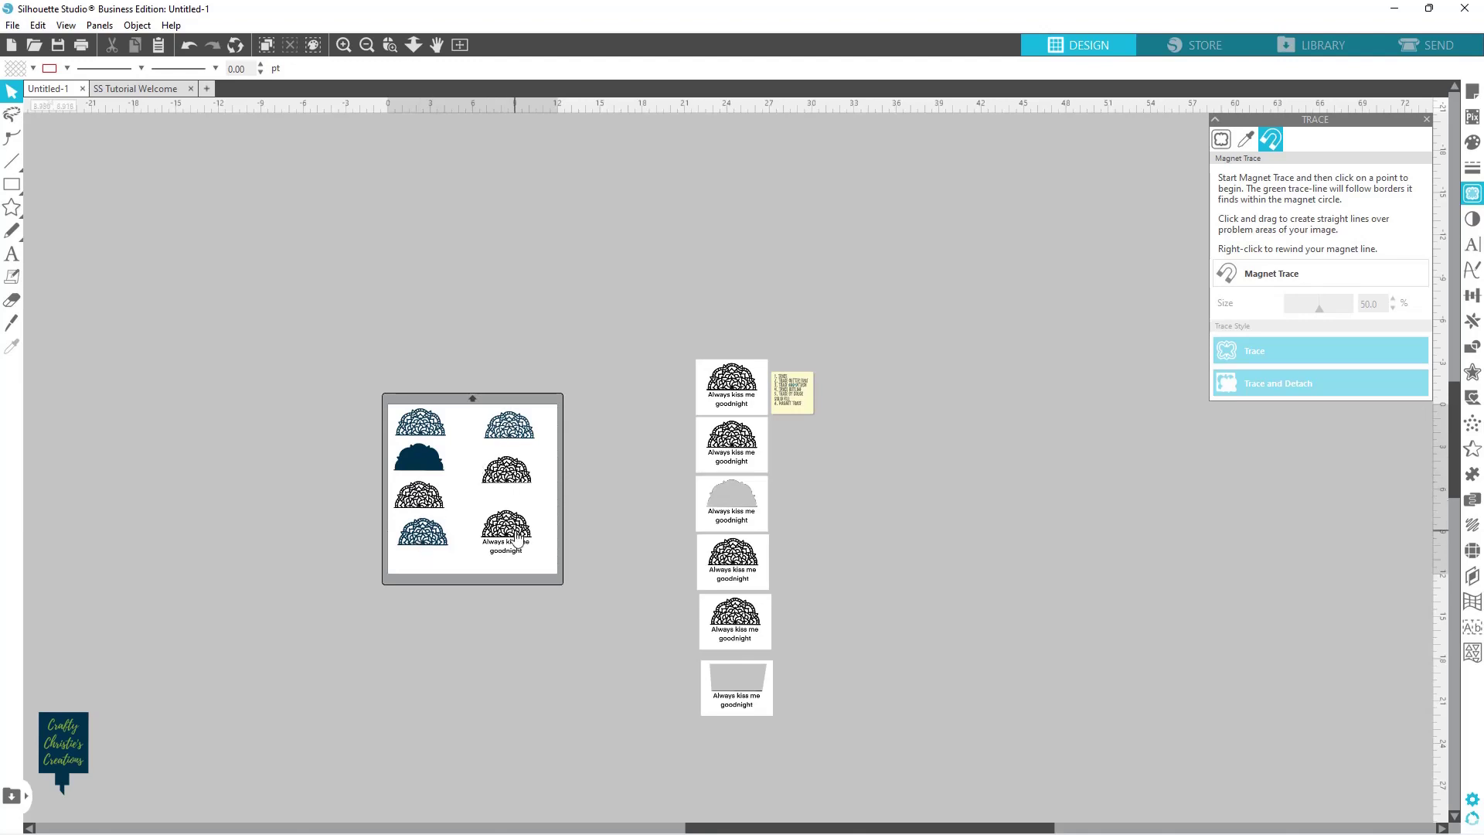
# Step: Check the cut lines of the arranged mandalas in the Send preview and place the sticky note just right of the mat
pyautogui.click(1427, 47)
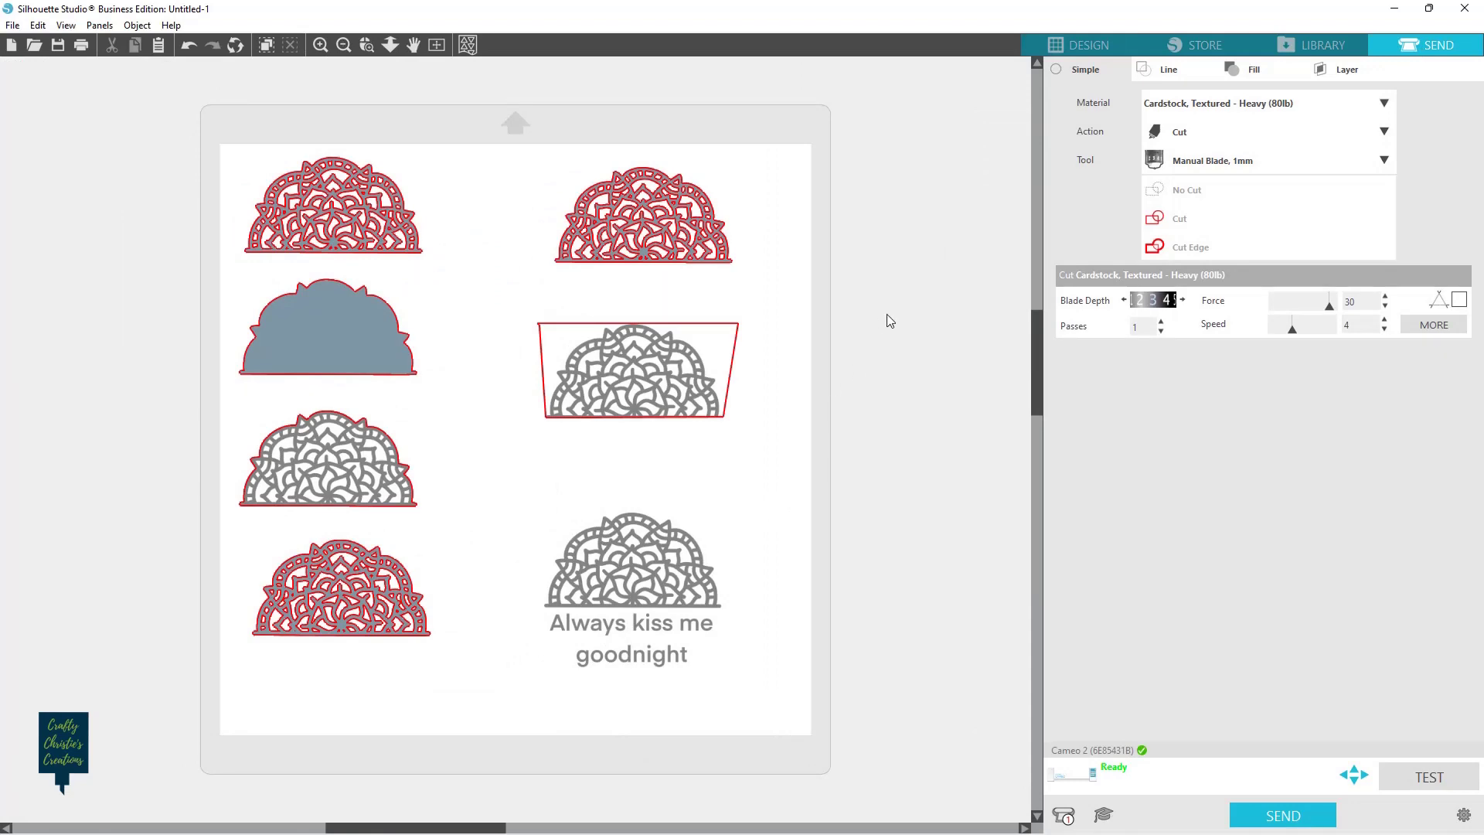
pyautogui.click(1116, 40)
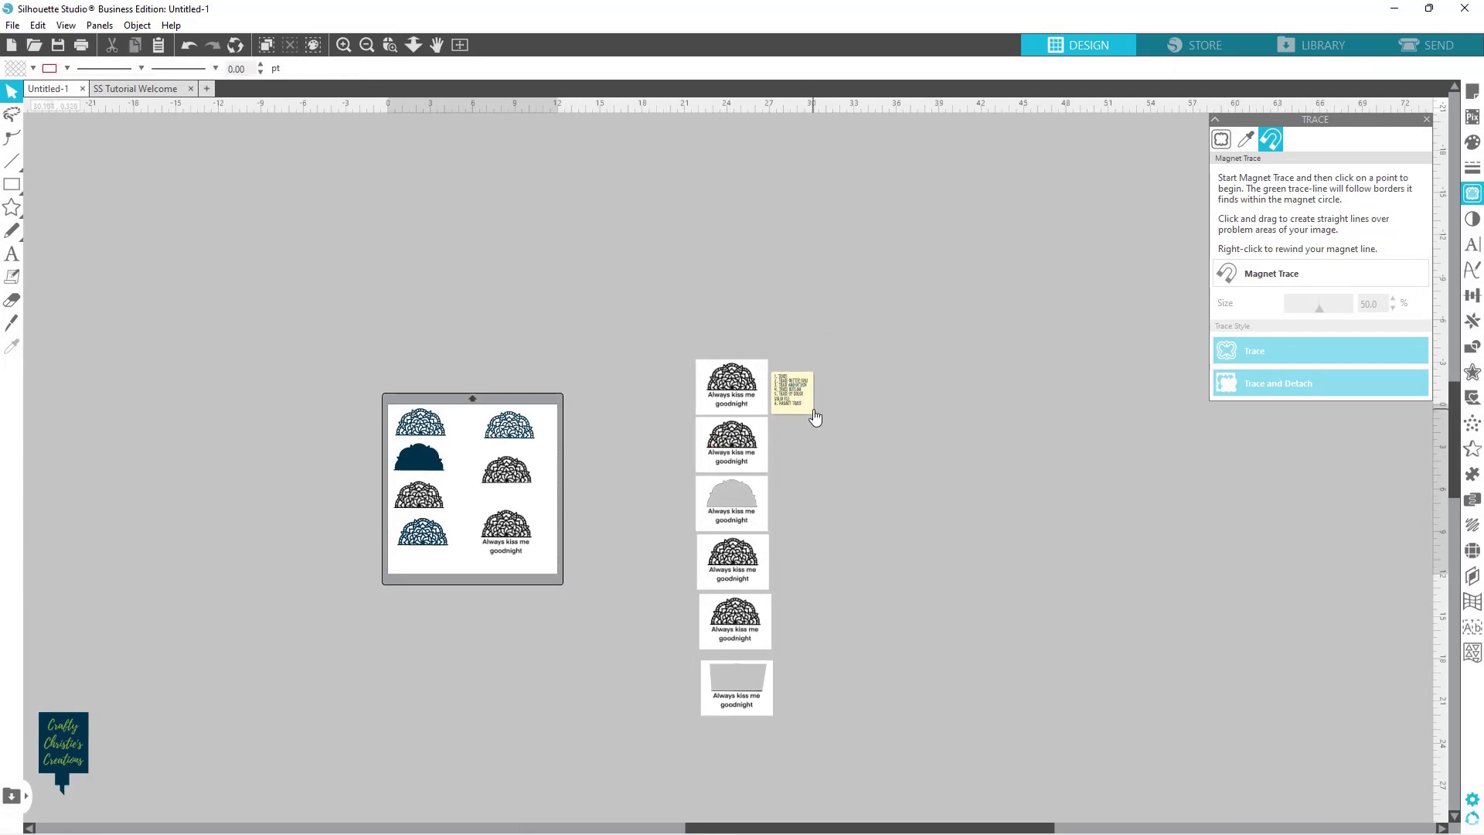
pyautogui.moveTo(810, 417); pyautogui.dragTo(627, 439)
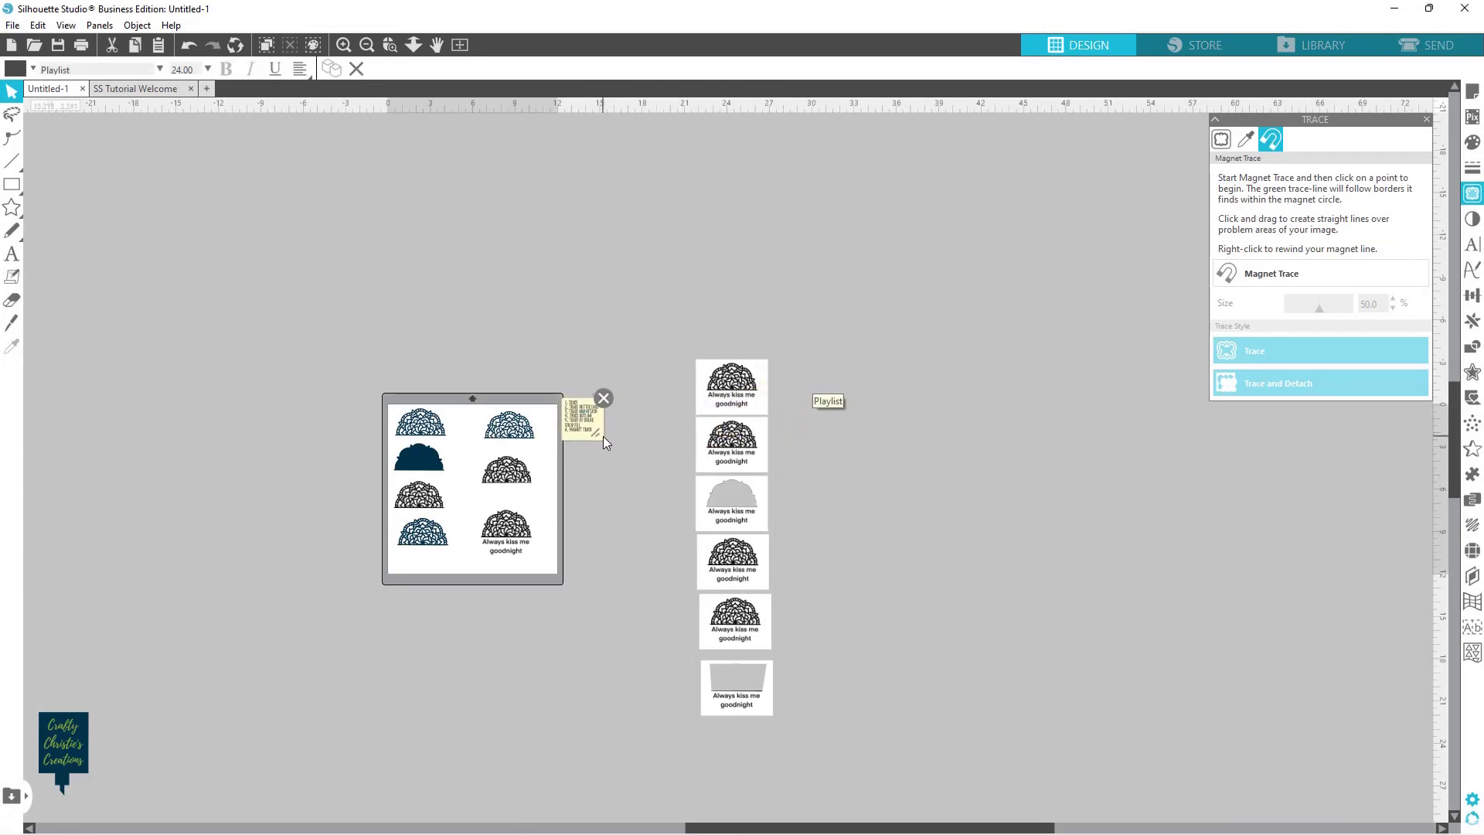
# Step: Set the untraced quote image to Cut in the Send preview
pyautogui.click(1474, 44)
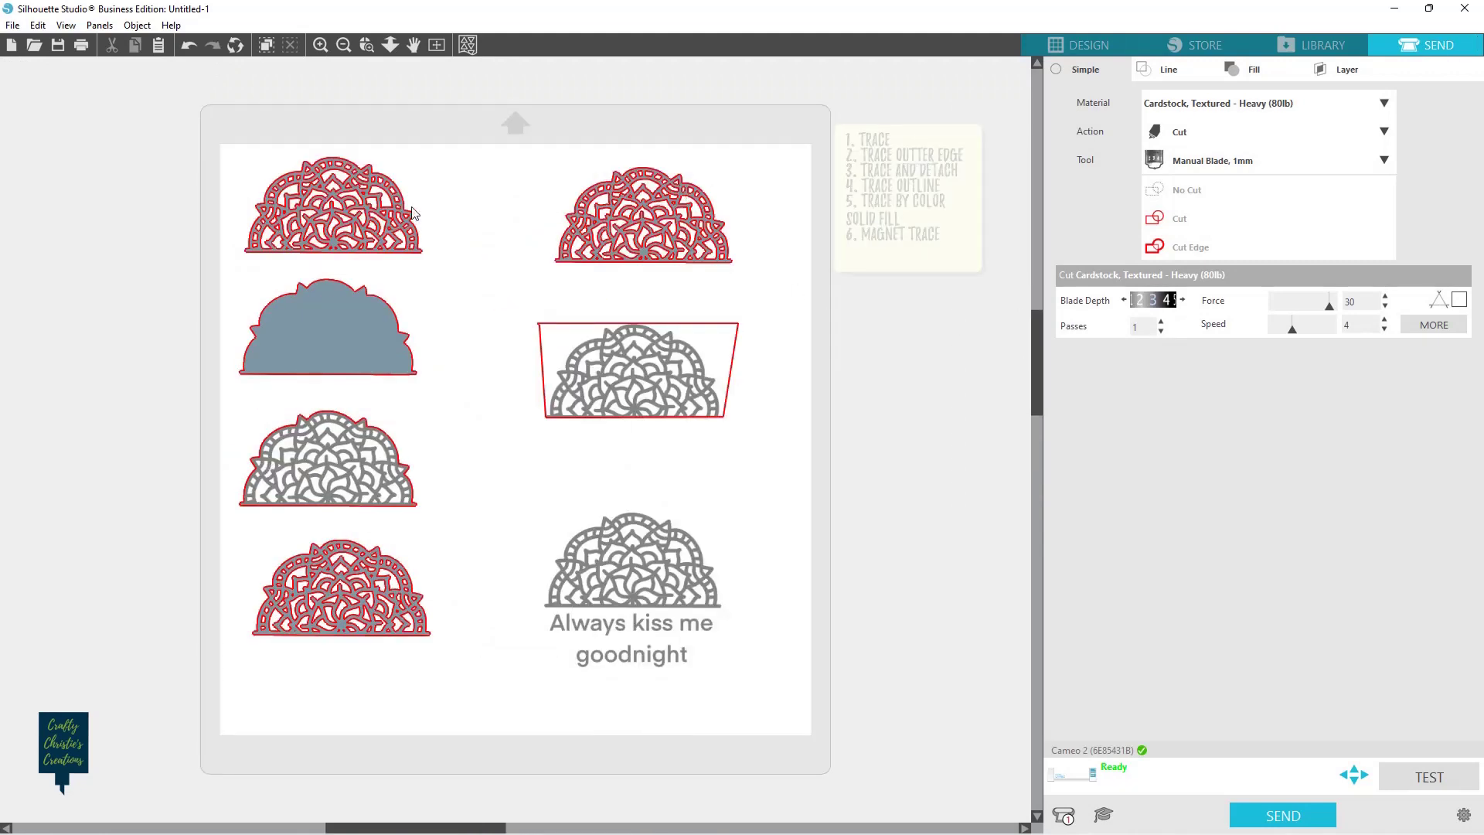
pyautogui.click(376, 199)
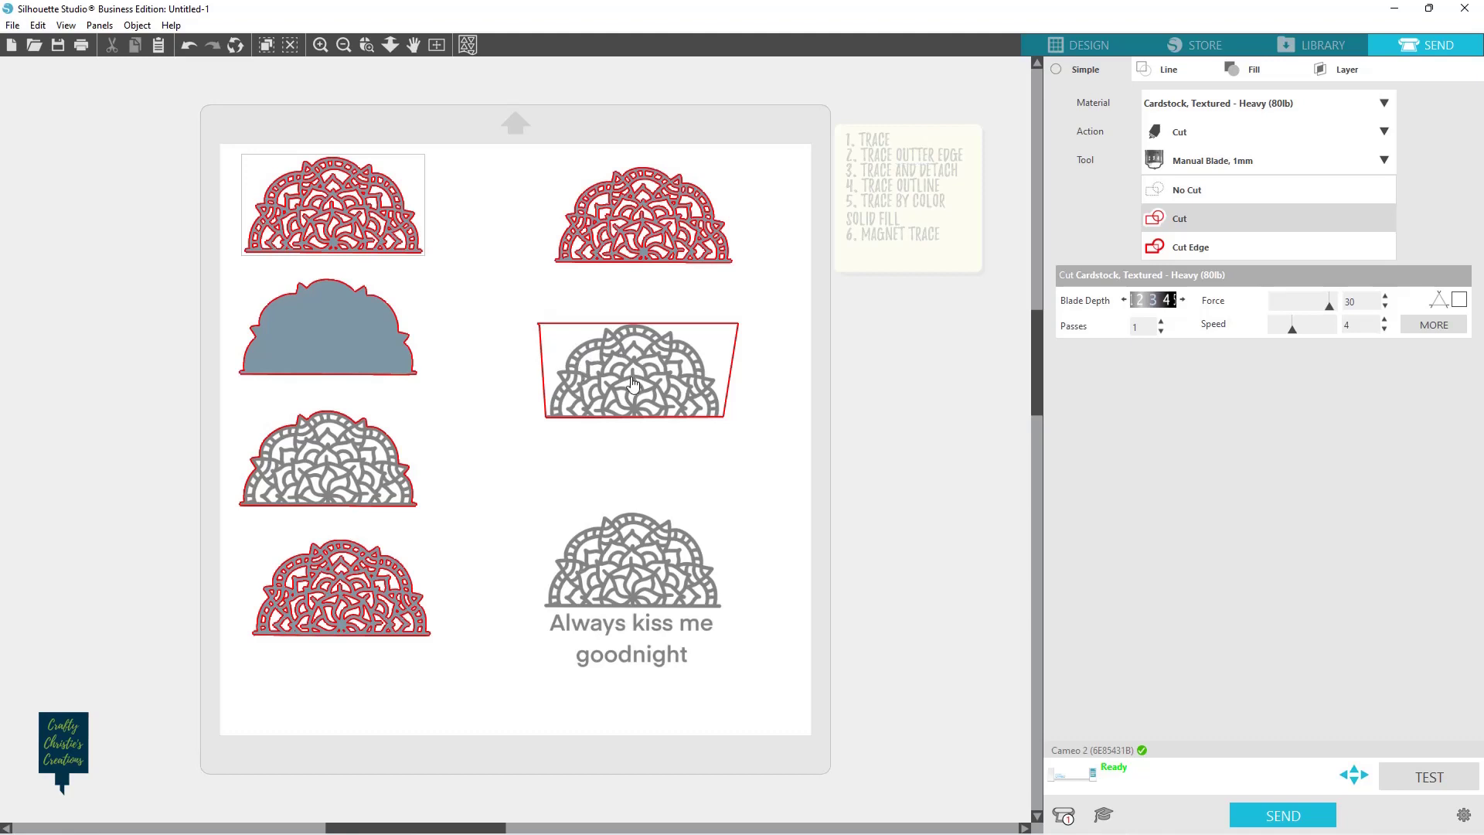
pyautogui.click(649, 574)
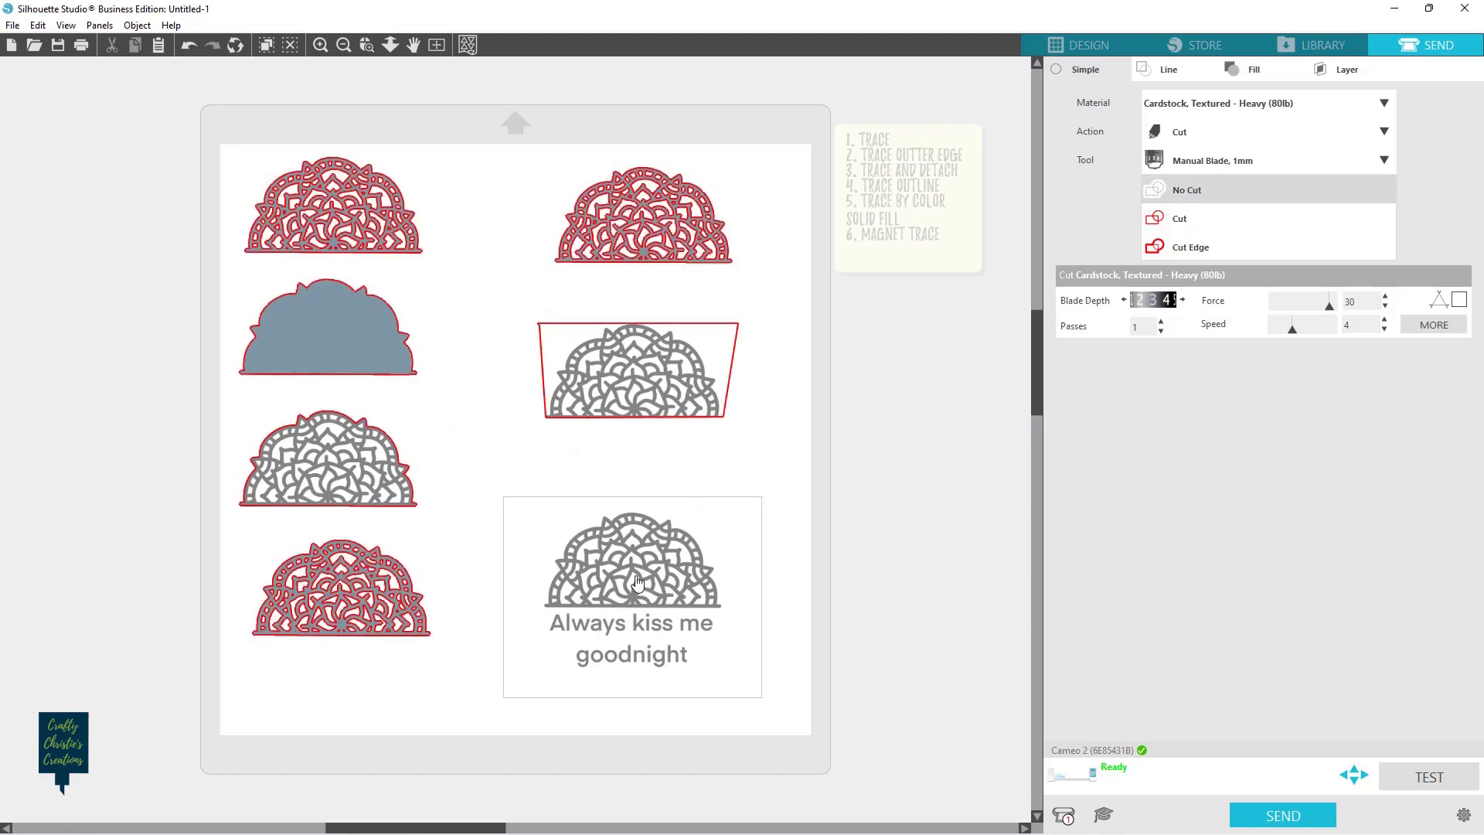
pyautogui.click(1171, 226)
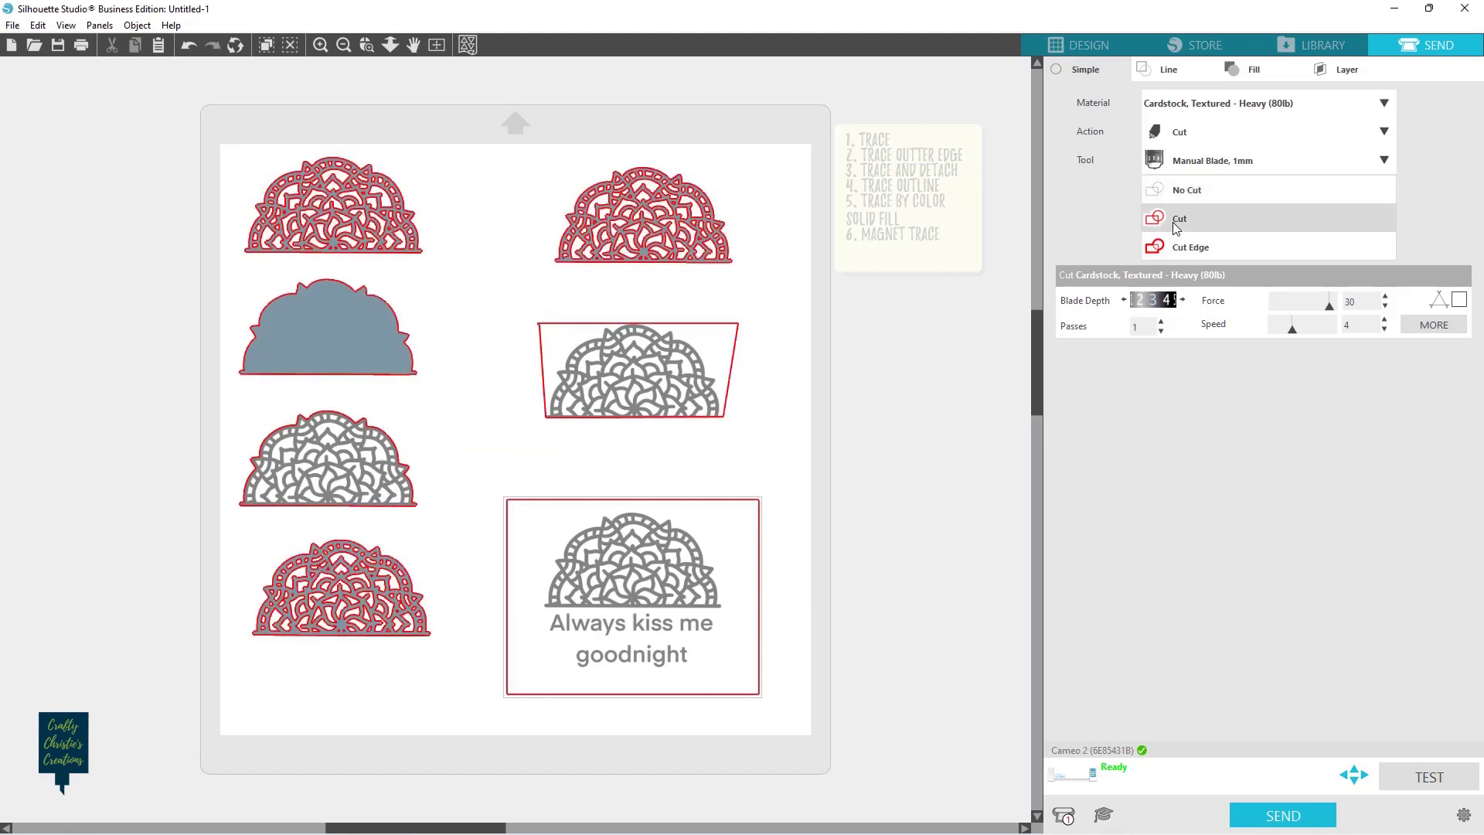